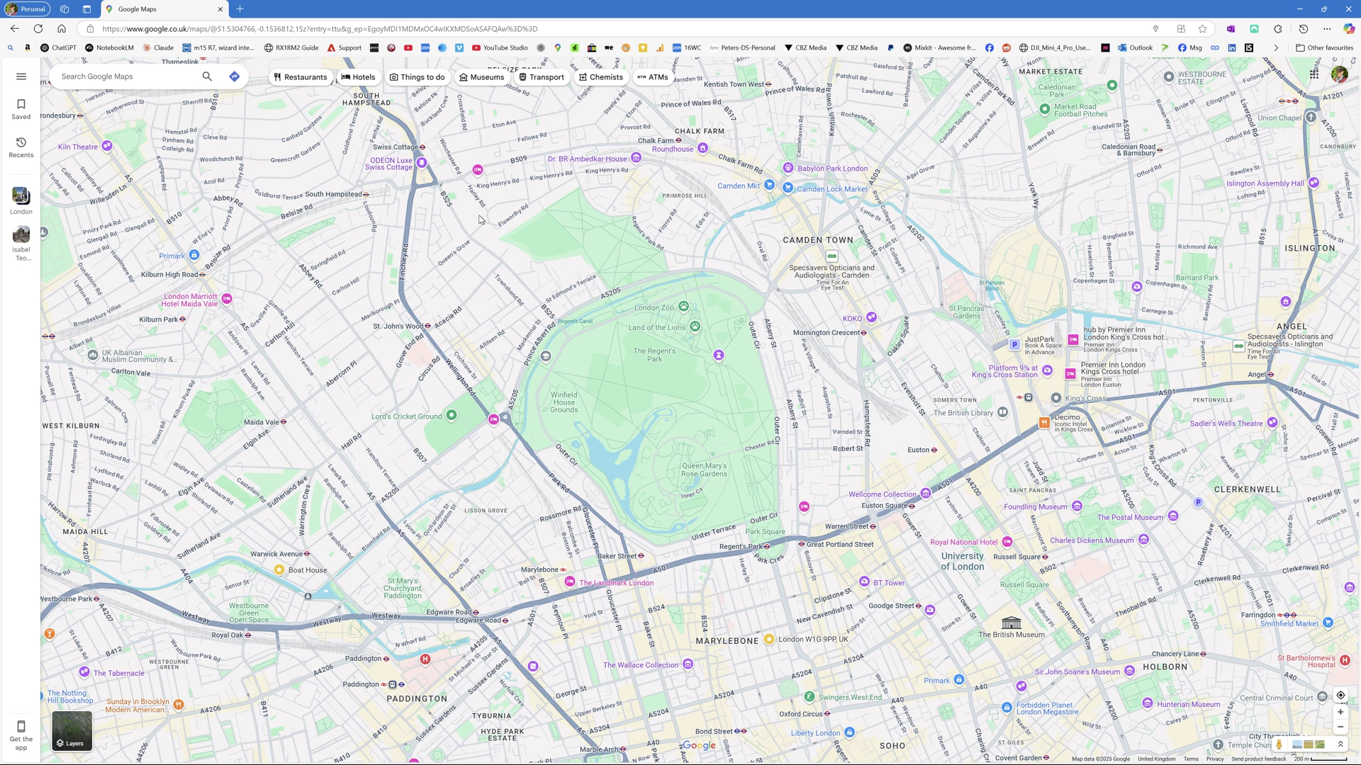
Show the London map full screen, framed around Regent's Park, and capture a screenshot of the map area without the sidebar and search bar.
key(F11)
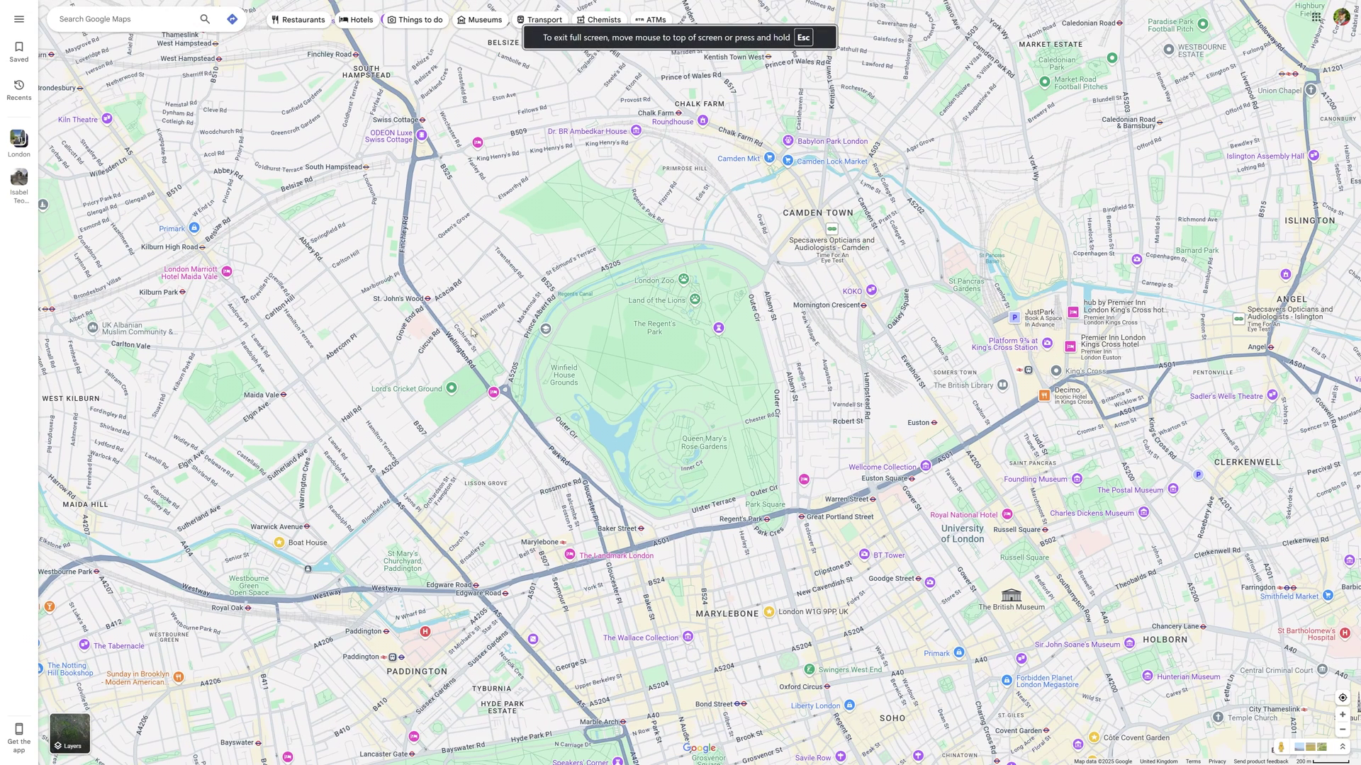
mouse_move(427, 303)
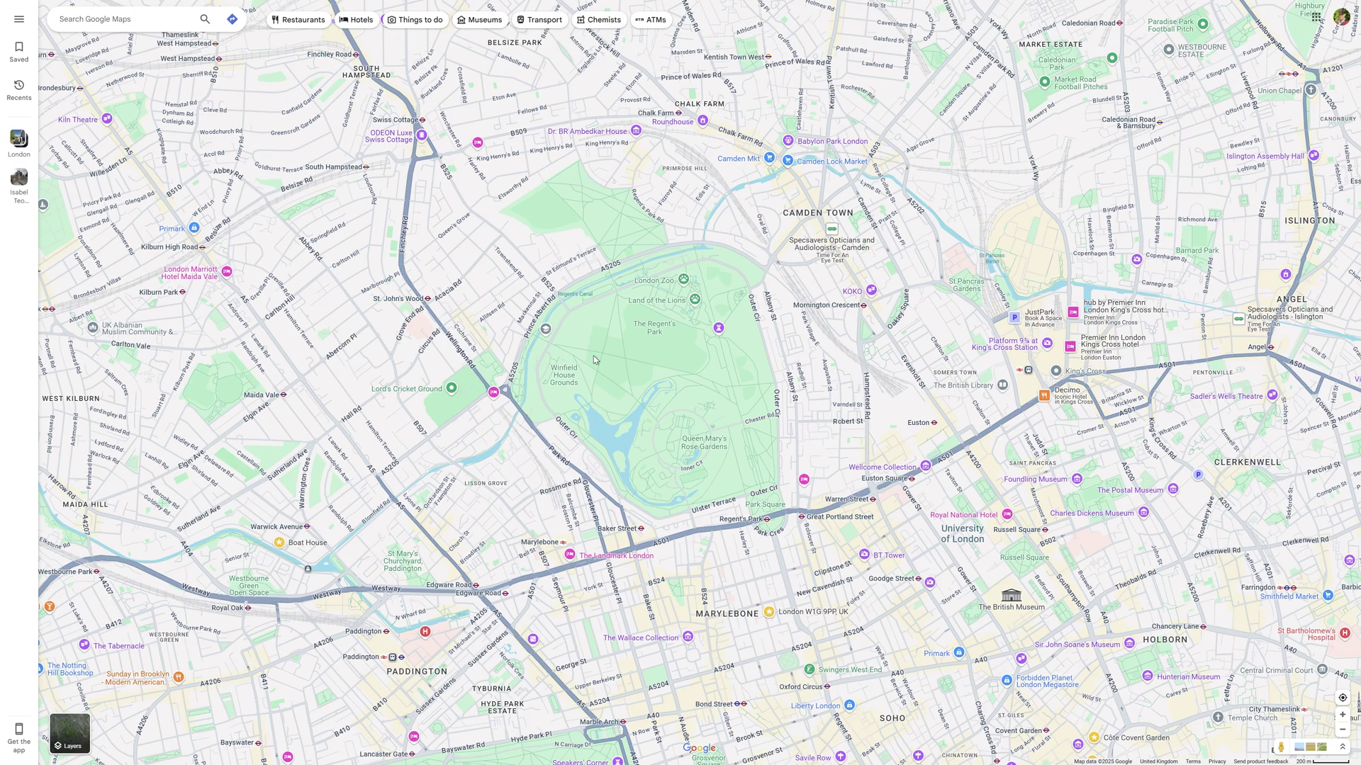
drag(594, 360, 610, 372)
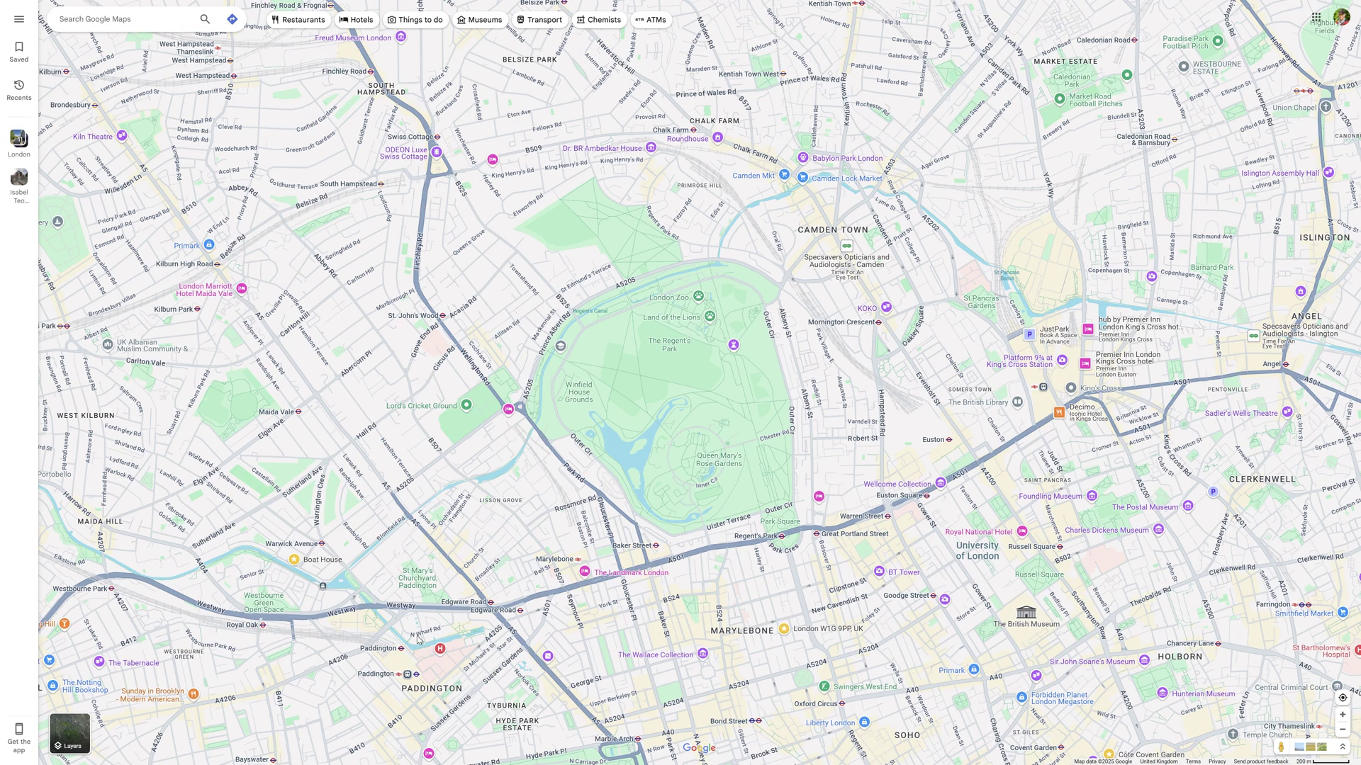
drag(585, 471, 536, 454)
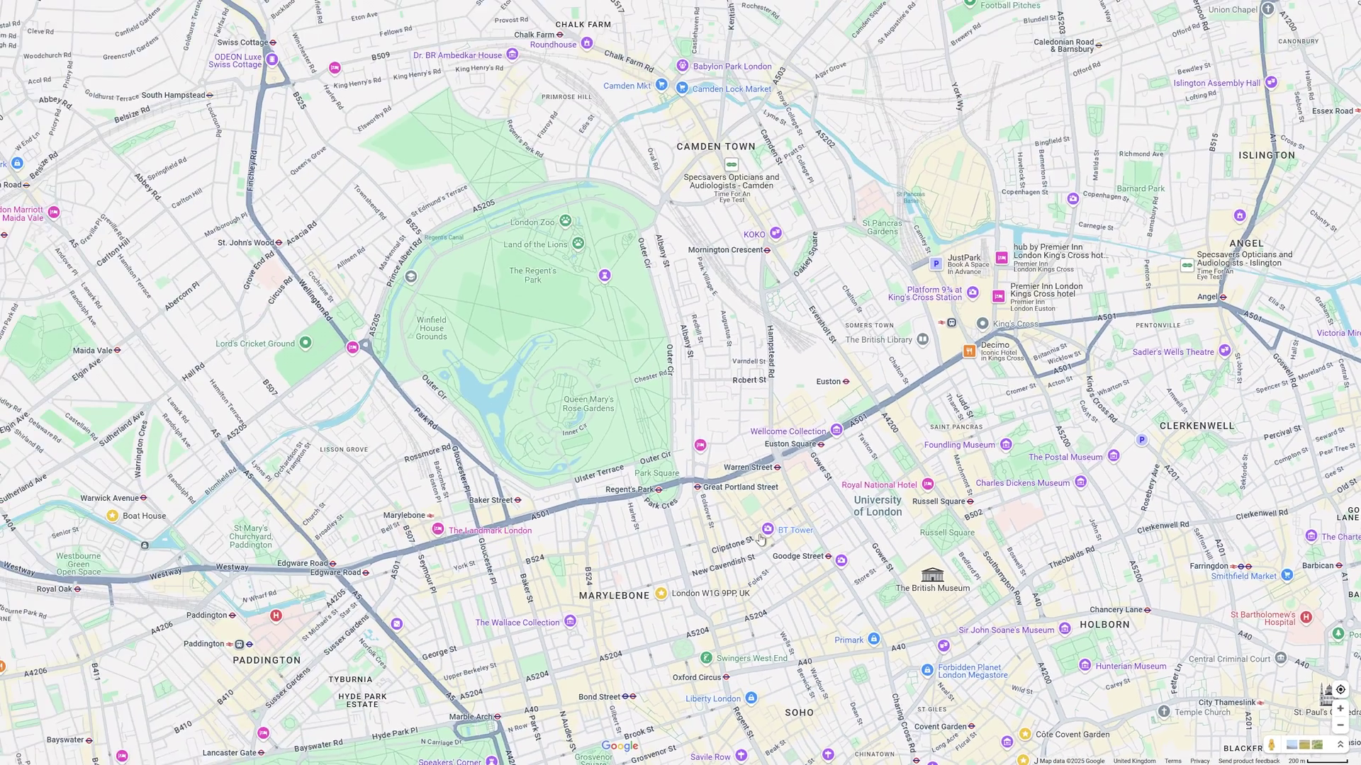
mouse_move(761, 540)
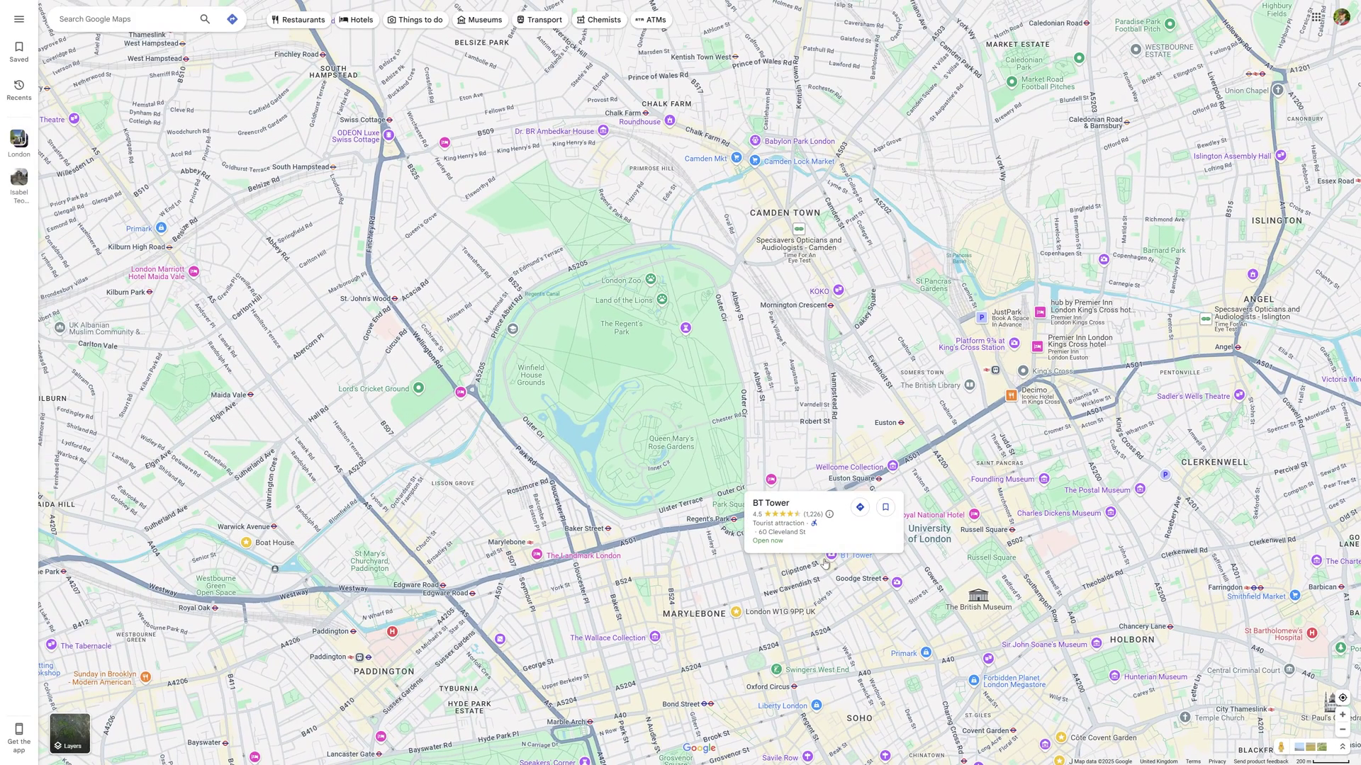
key(super+shift+s)
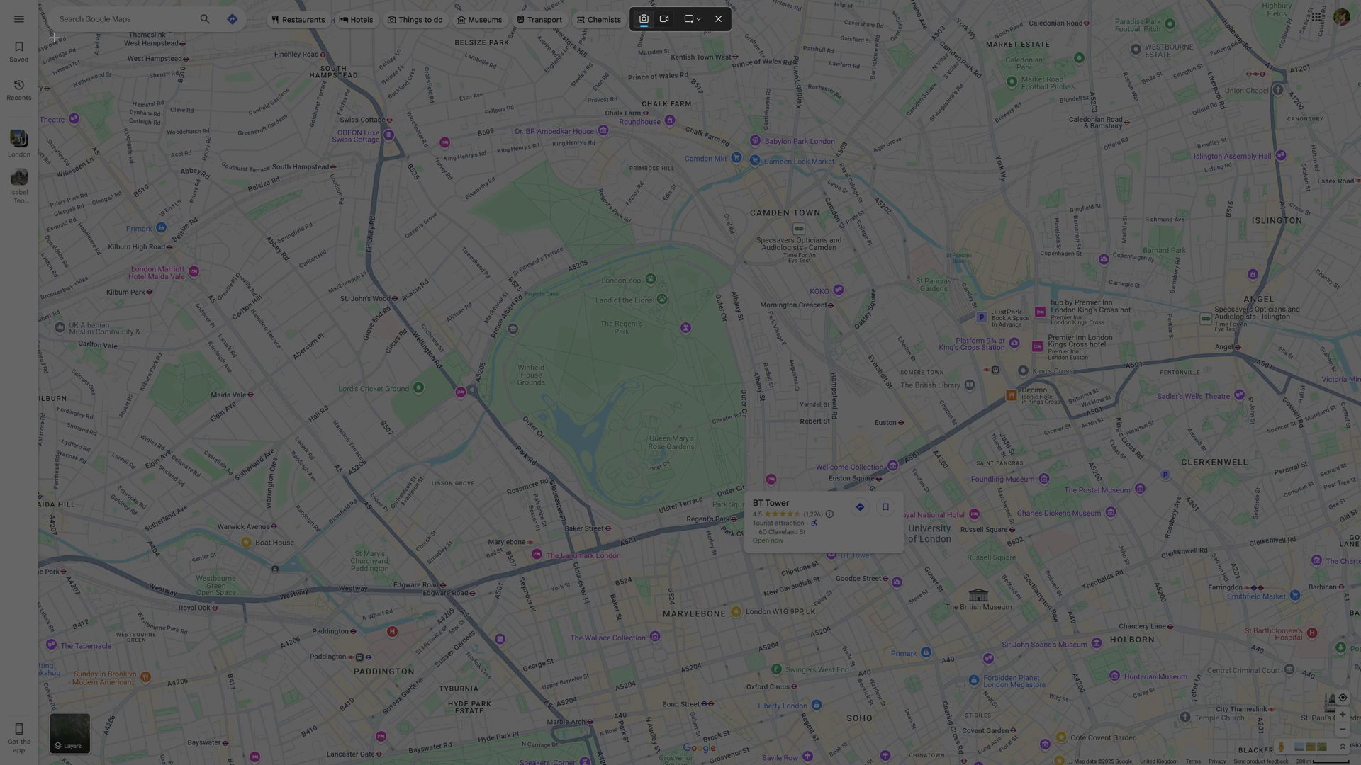
drag(39, 28, 397, 243)
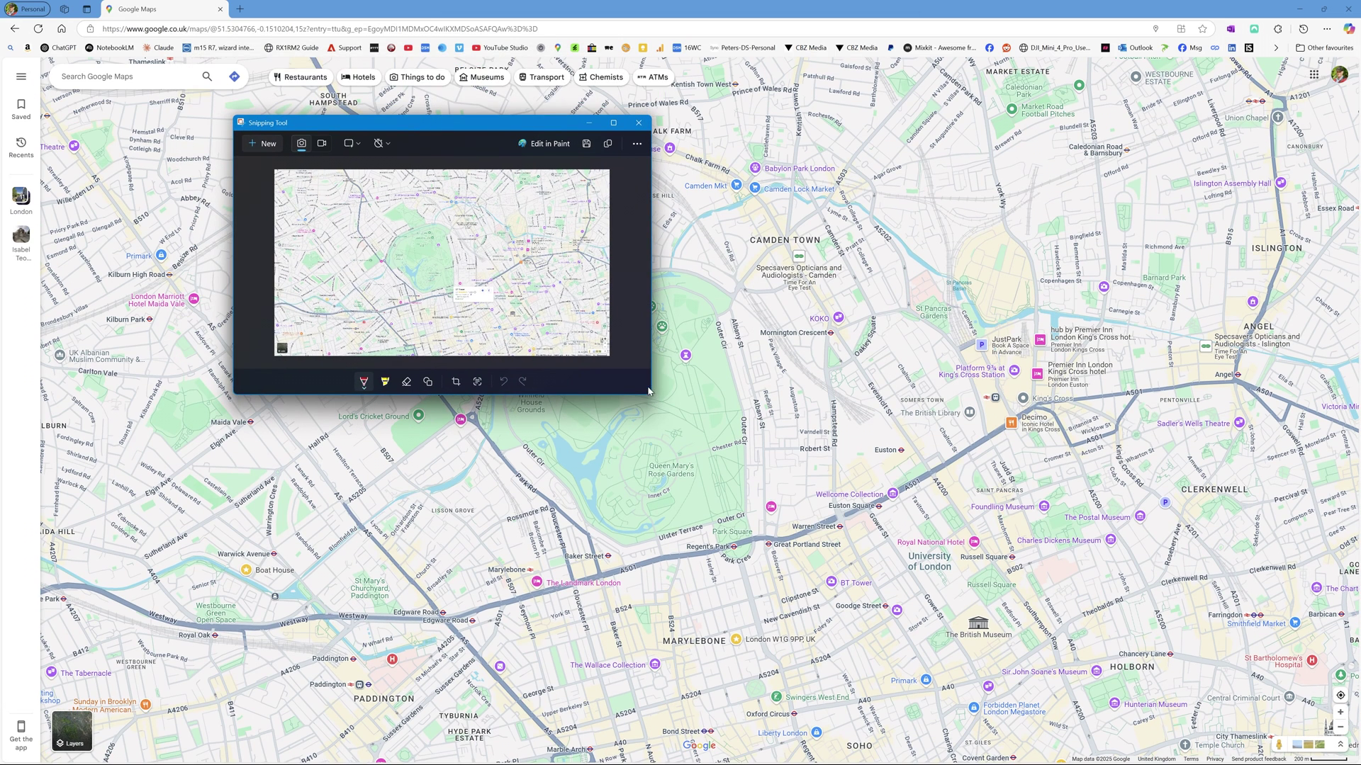
Start saving the captured map image and browse to the folder YouTube > Animate a Map 2025 > 7 Media > Images.
drag(648, 389, 892, 636)
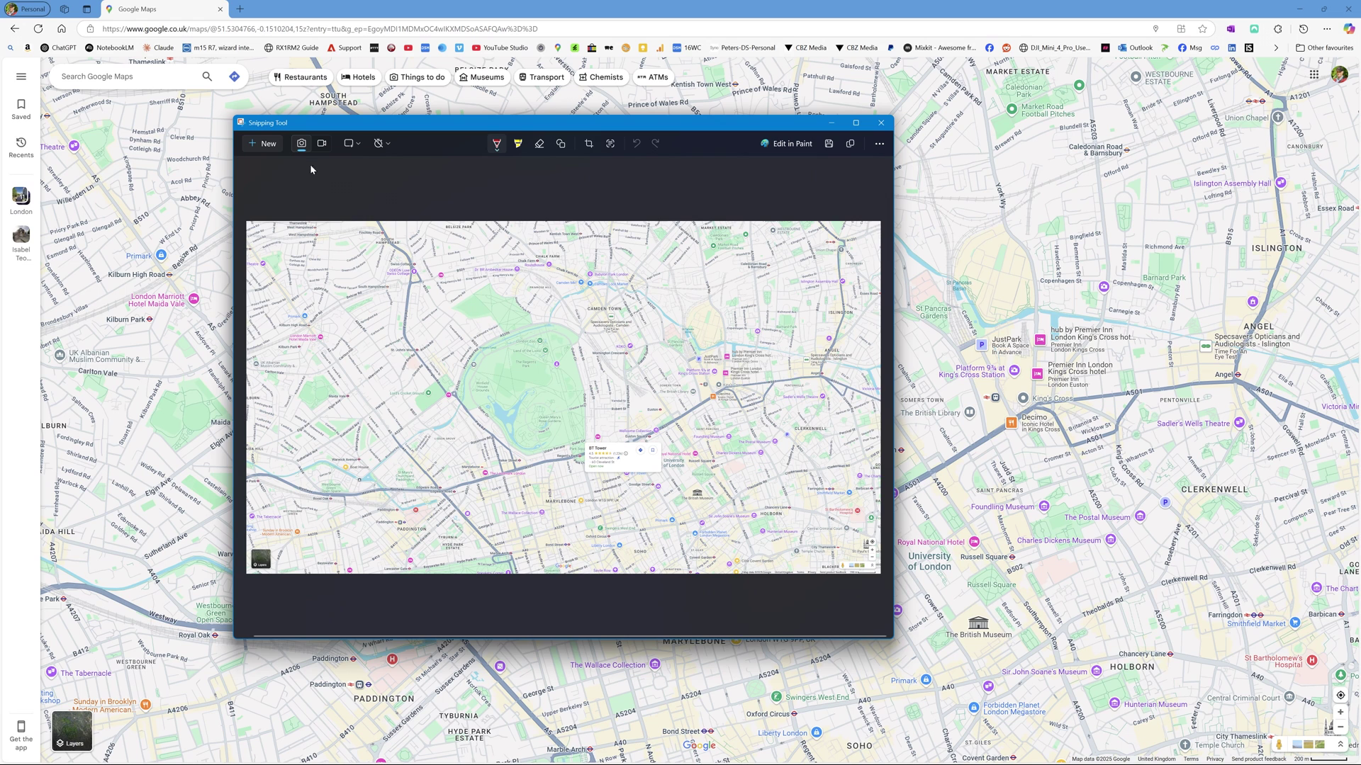
right_click(364, 272)
click(391, 287)
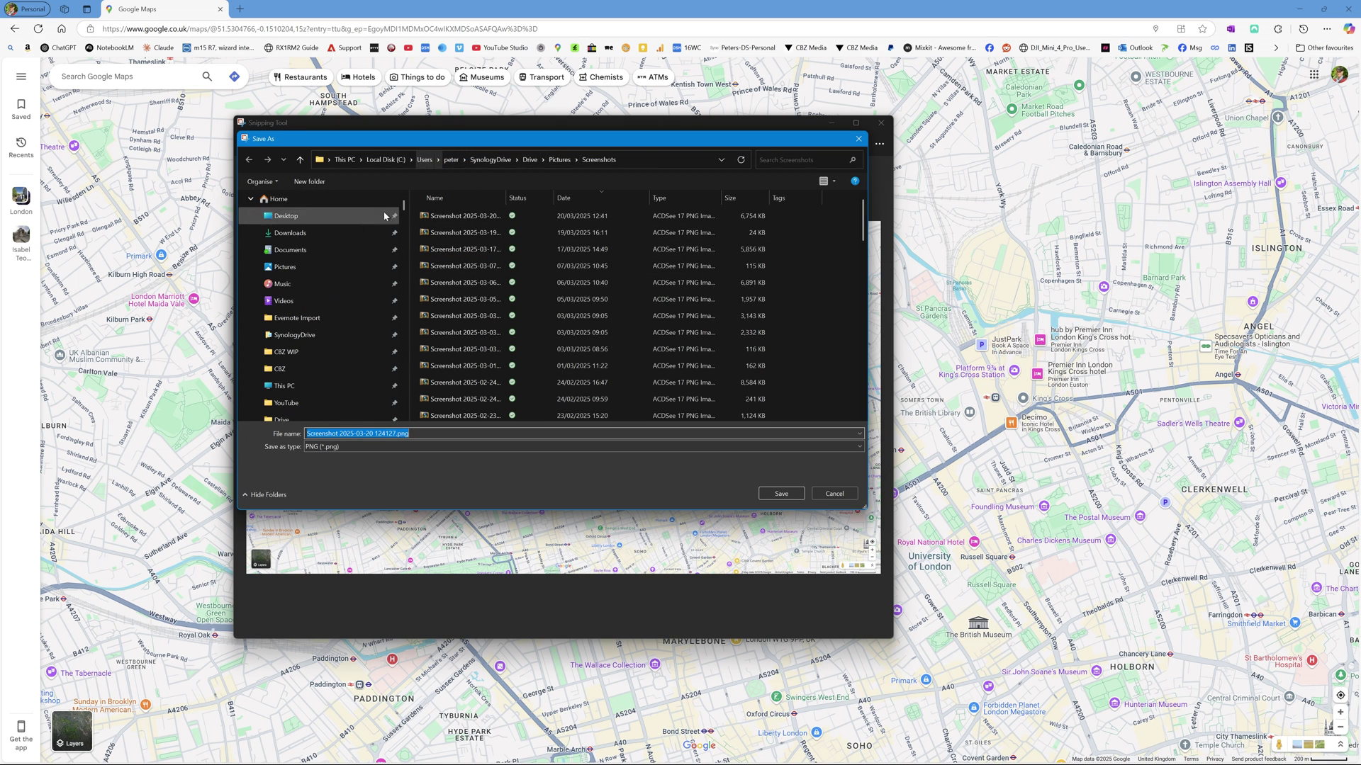
click(279, 199)
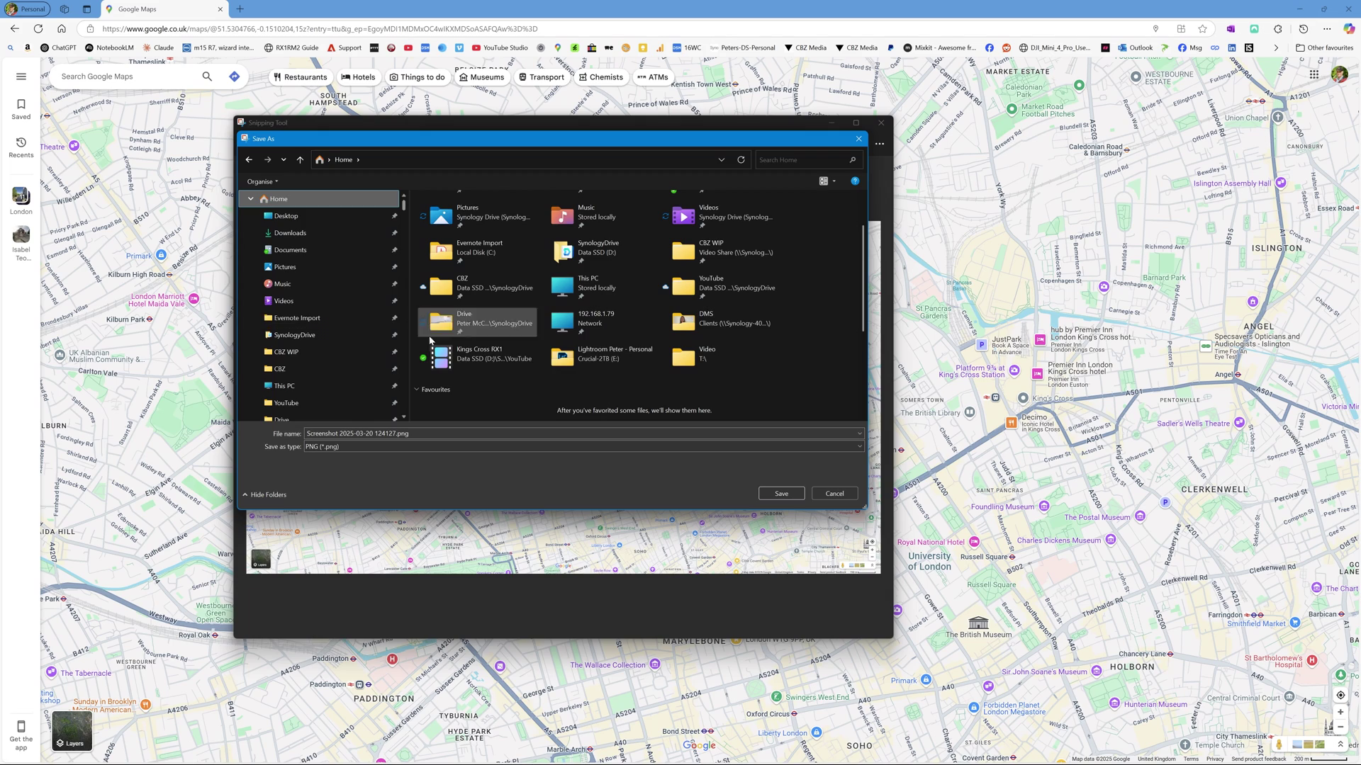
double_click(682, 287)
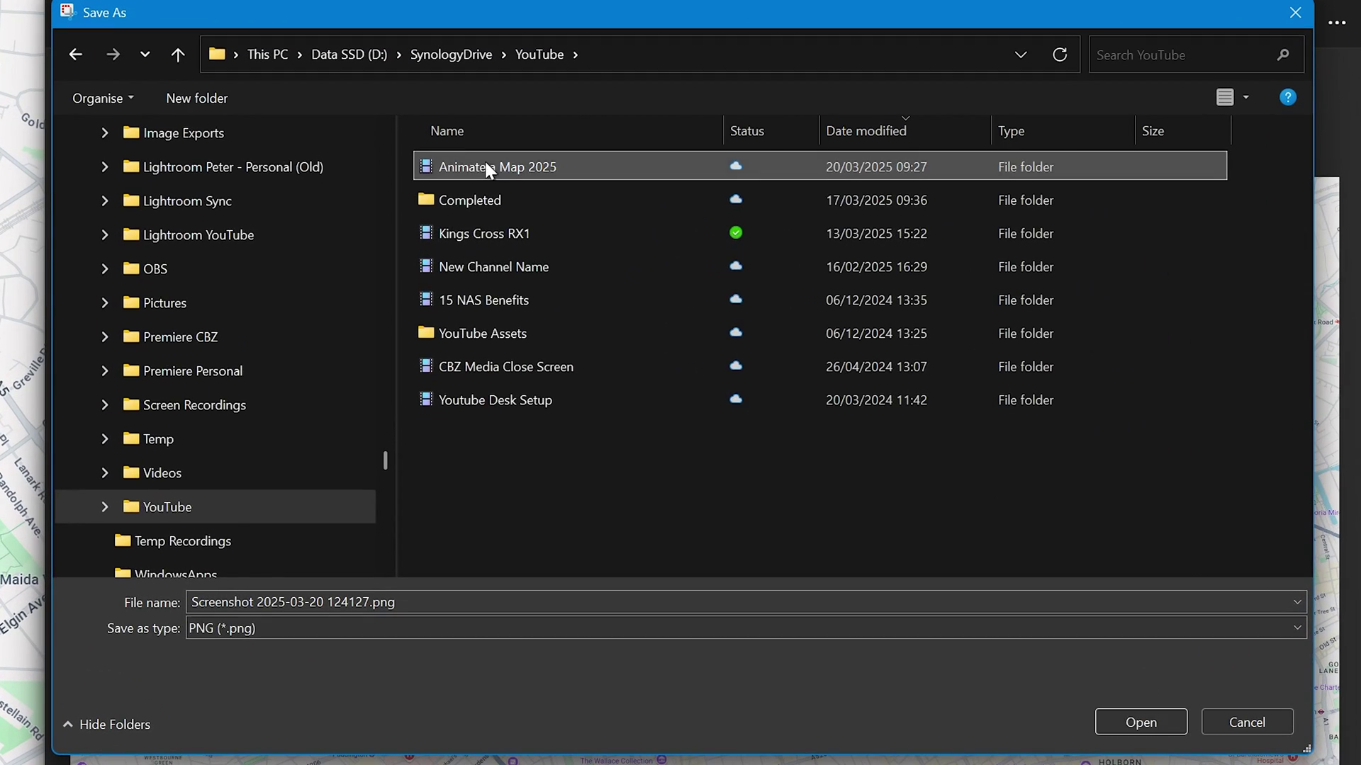
double_click(472, 190)
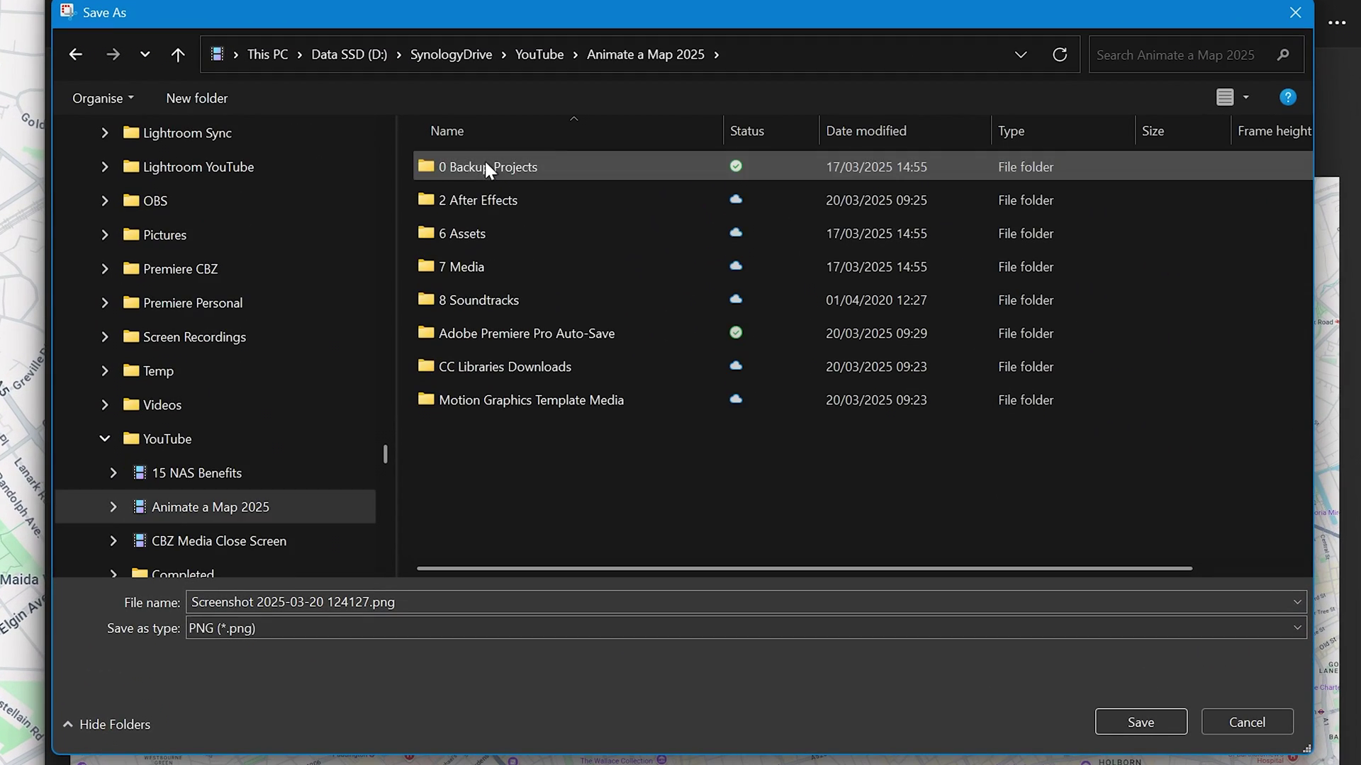
double_click(470, 267)
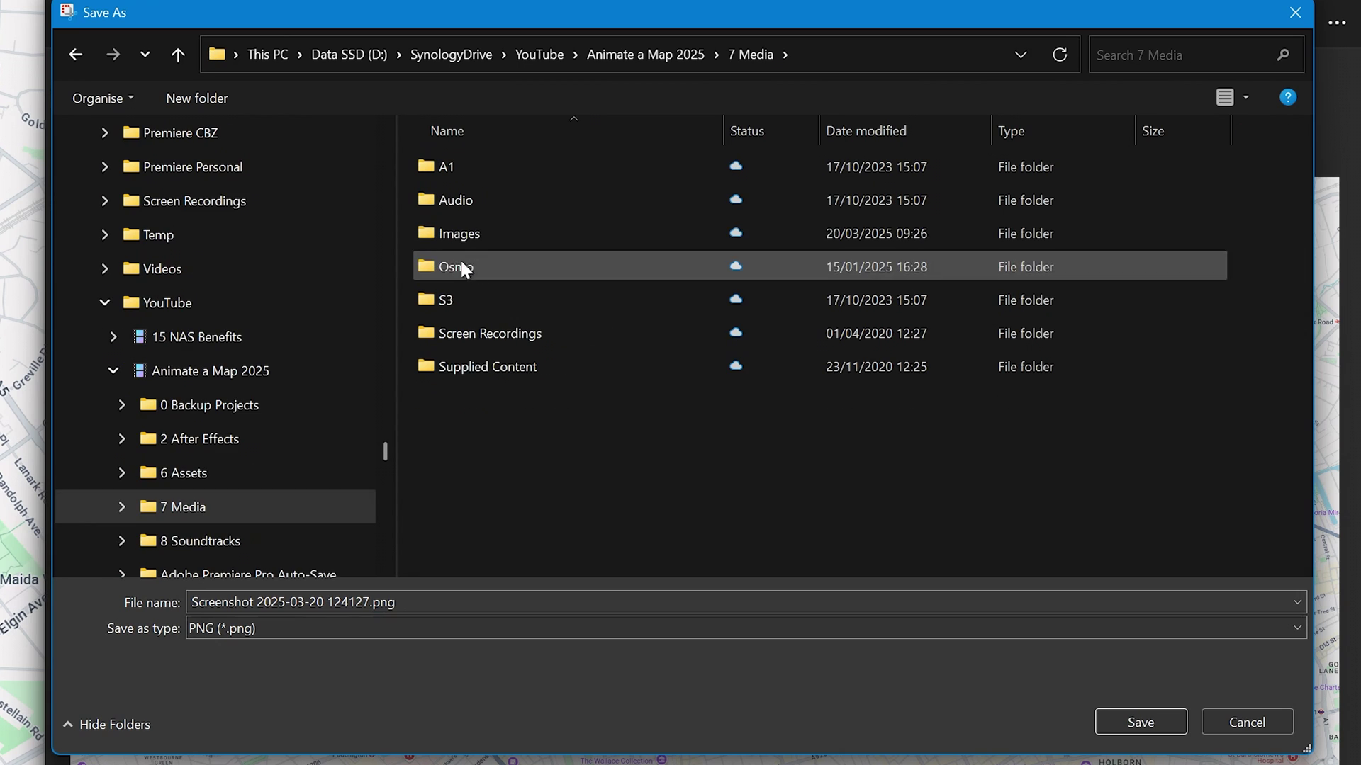
double_click(445, 236)
Name the screenshot Map.png and save it in the Images folder.
click(375, 601)
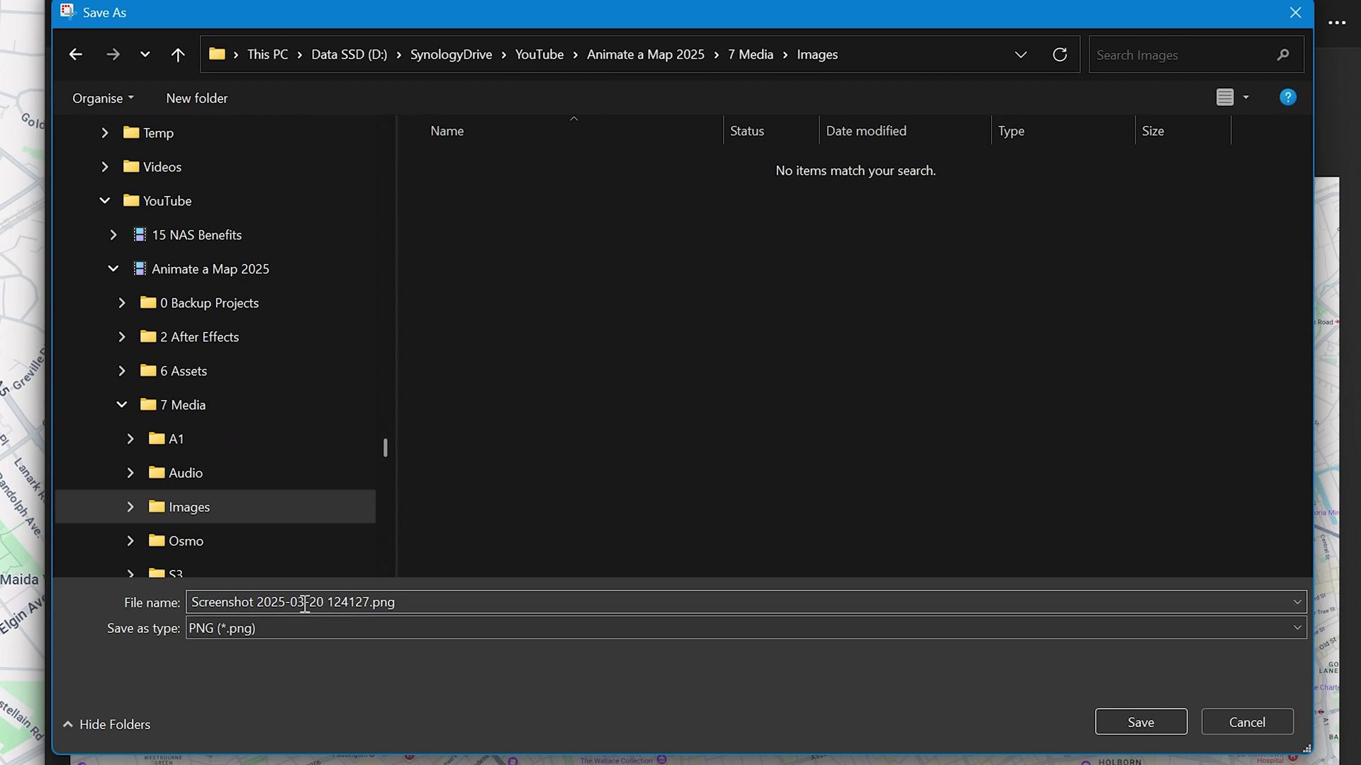
key(ctrl+a)
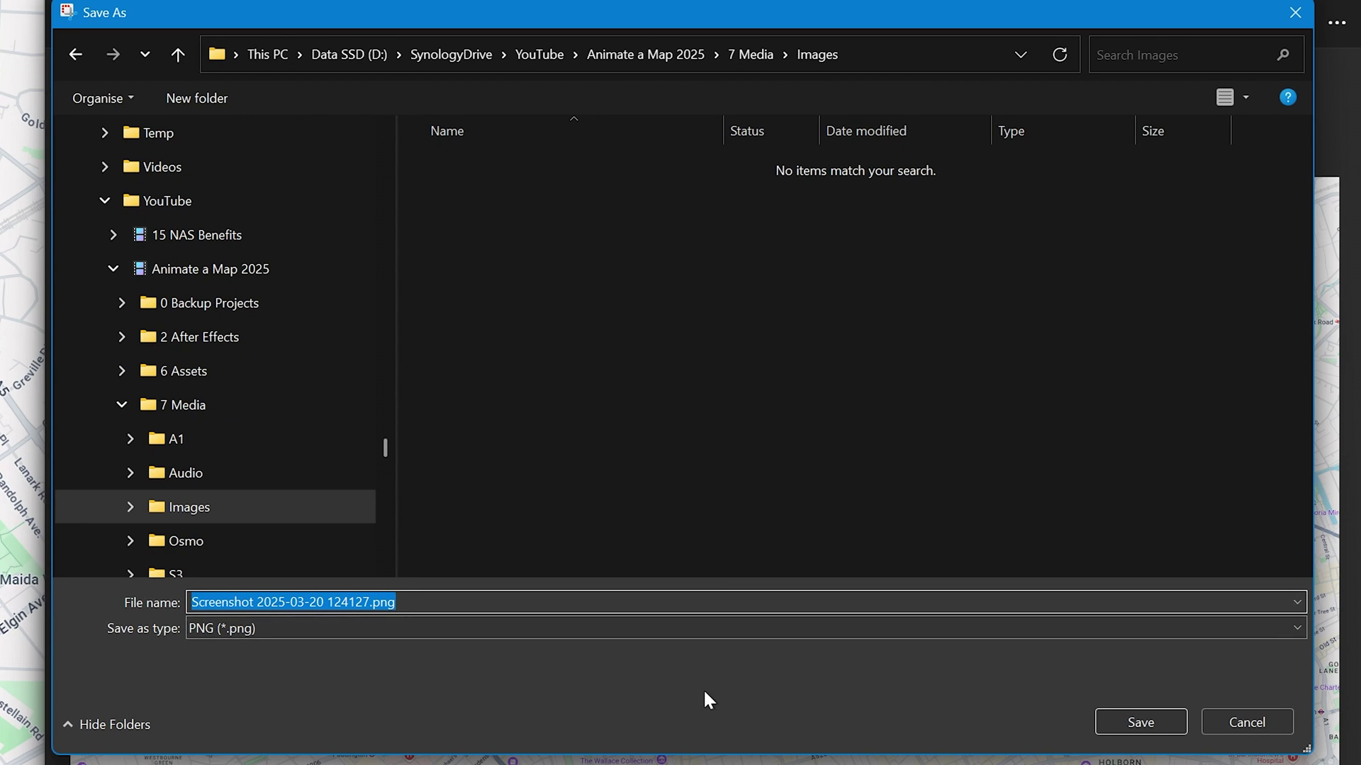
text(Map.p)
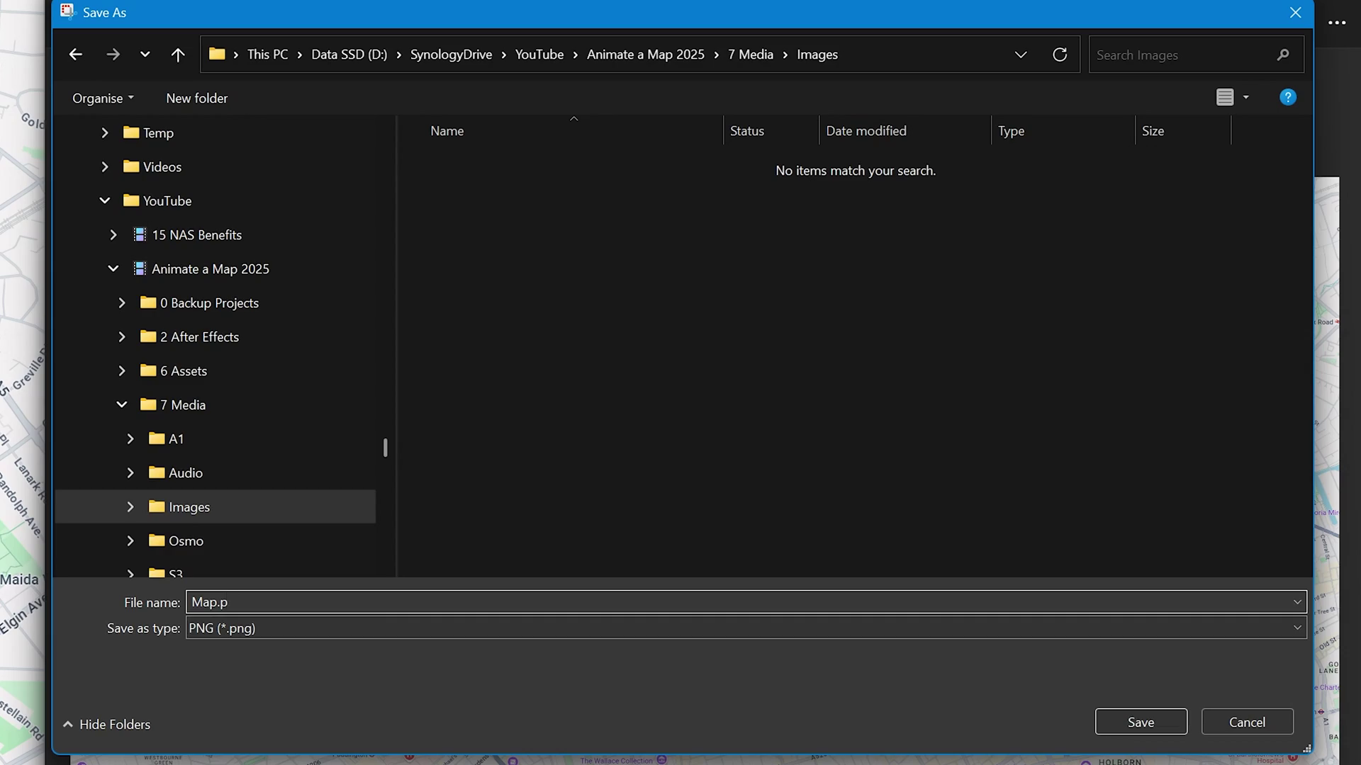
text(ng)
key(Return)
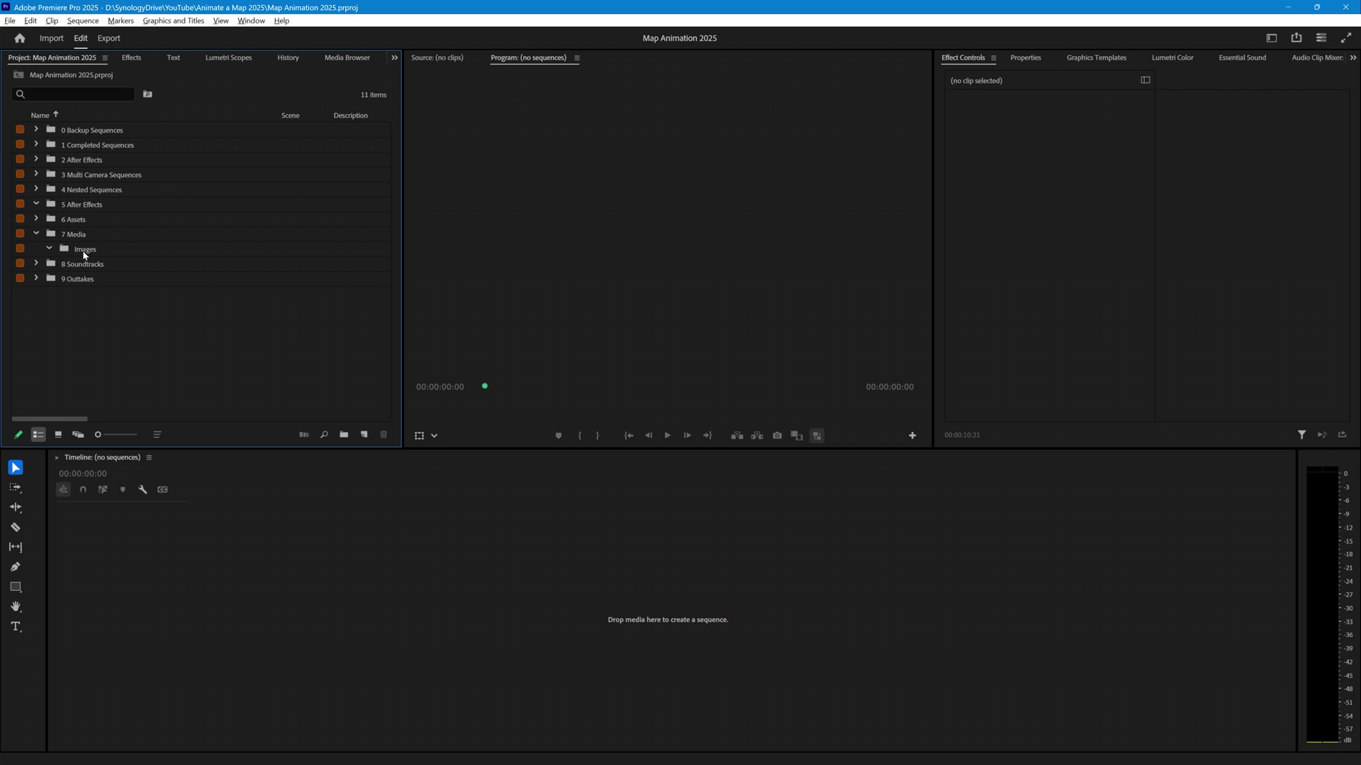
Switch to File Explorer and import Map.png from 7 Media > Images into the Premiere Pro project's Images bin.
key(alt+Tab)
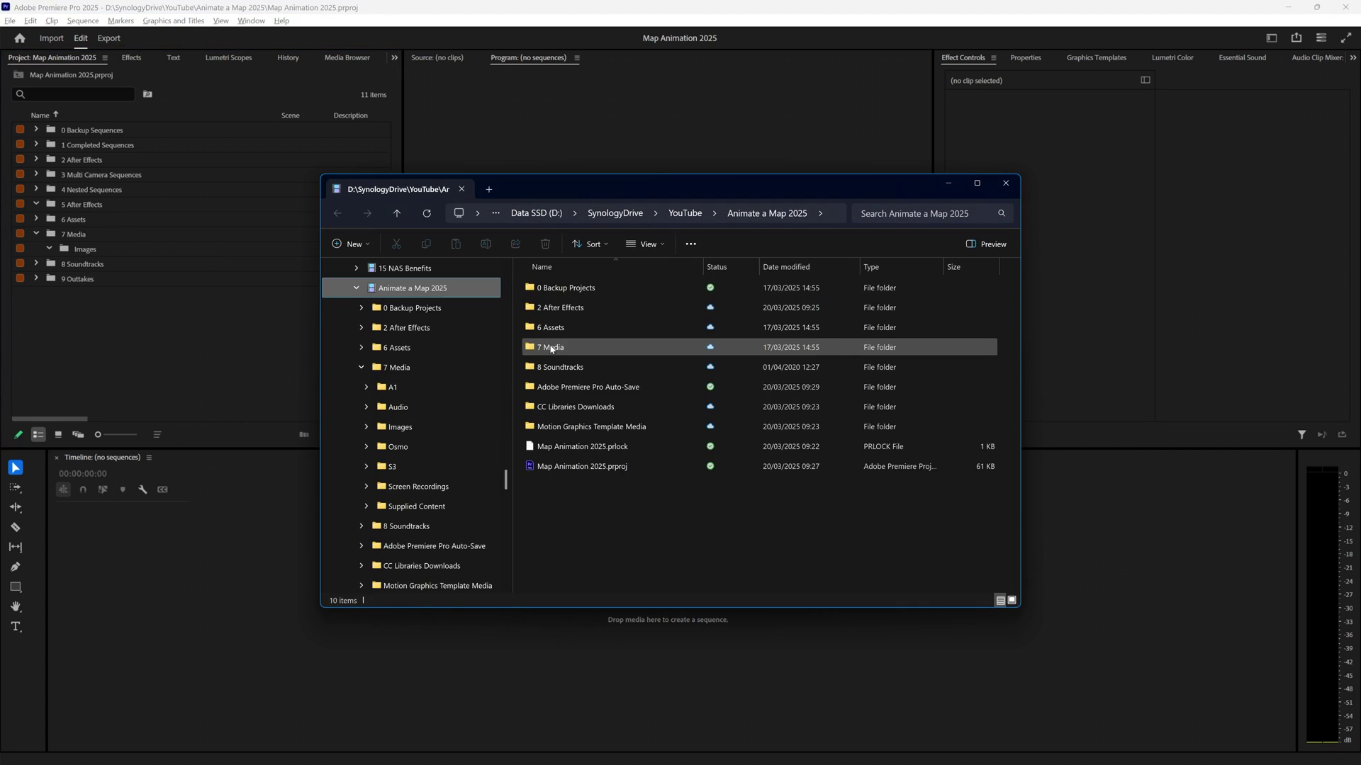
double_click(551, 347)
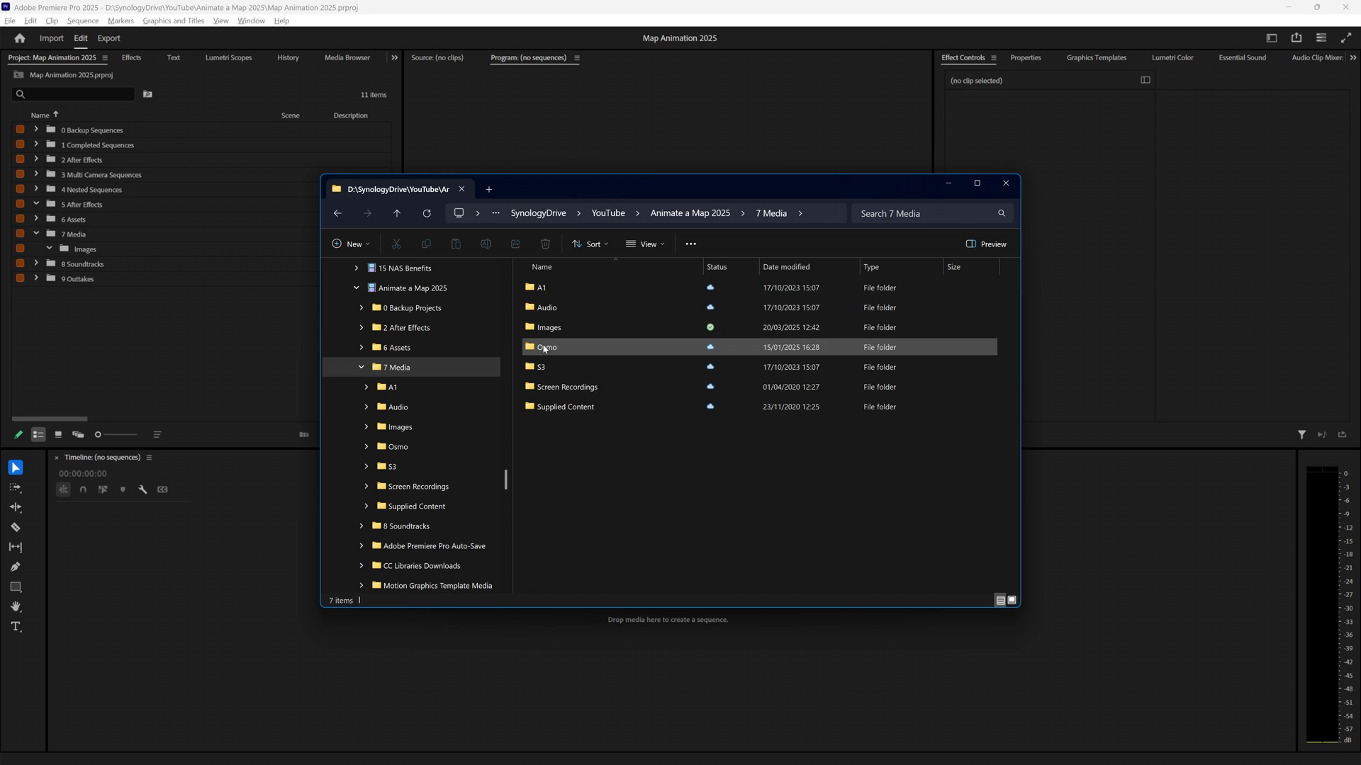
click(547, 328)
double_click(546, 327)
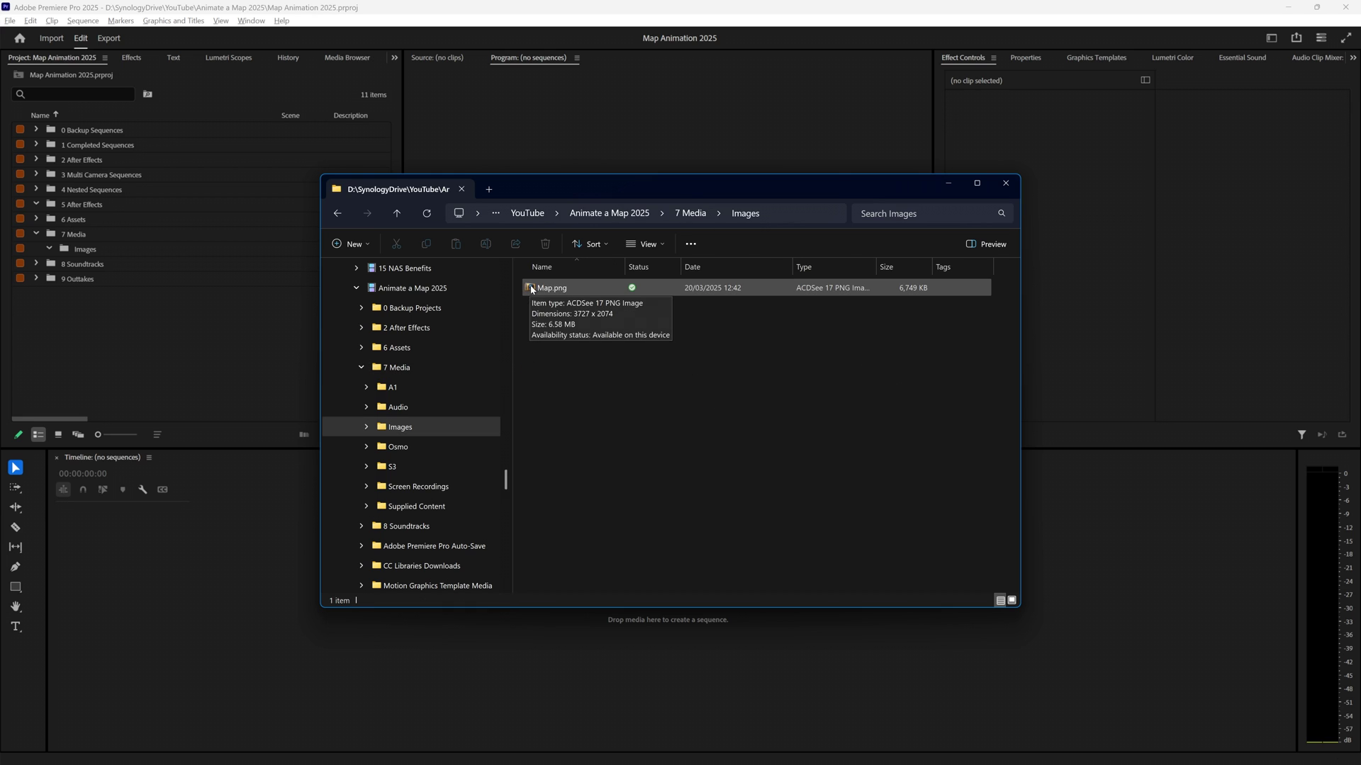
drag(532, 289, 132, 253)
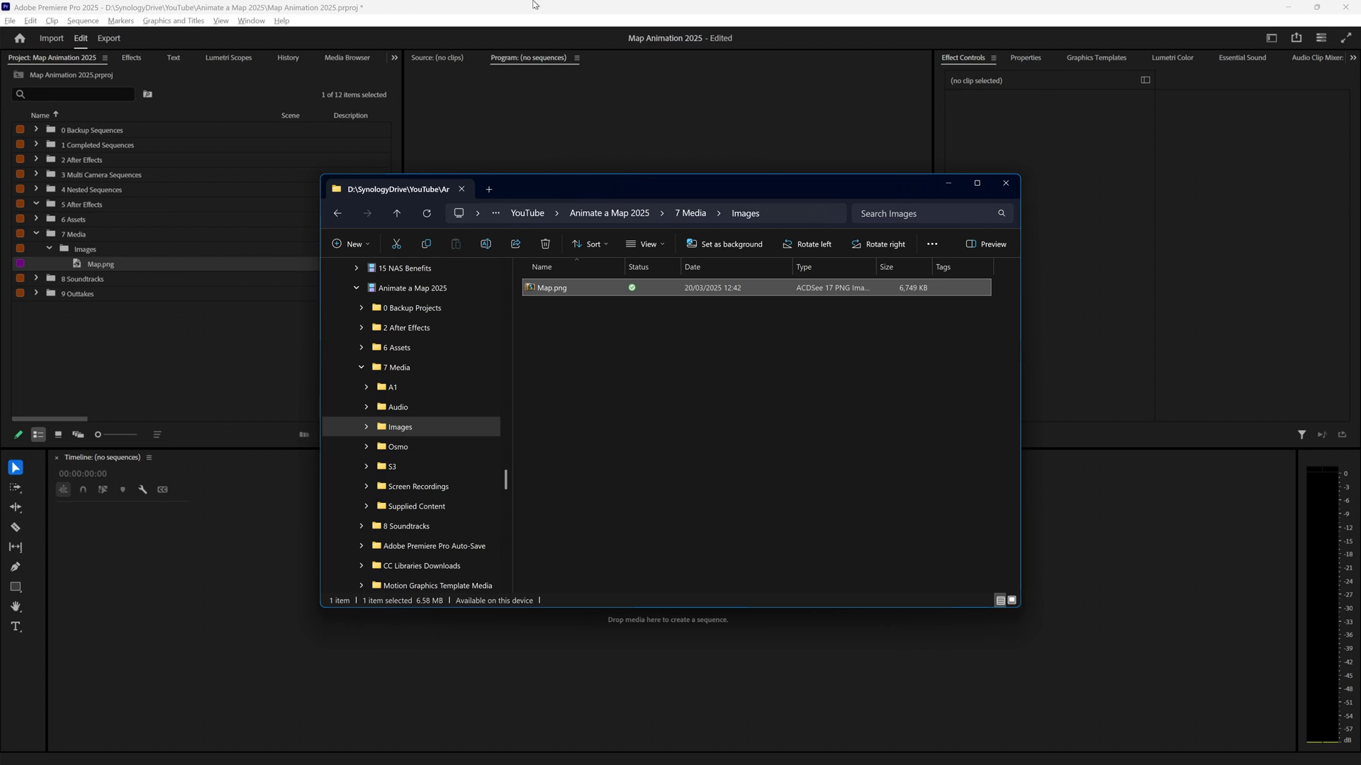
click(533, 10)
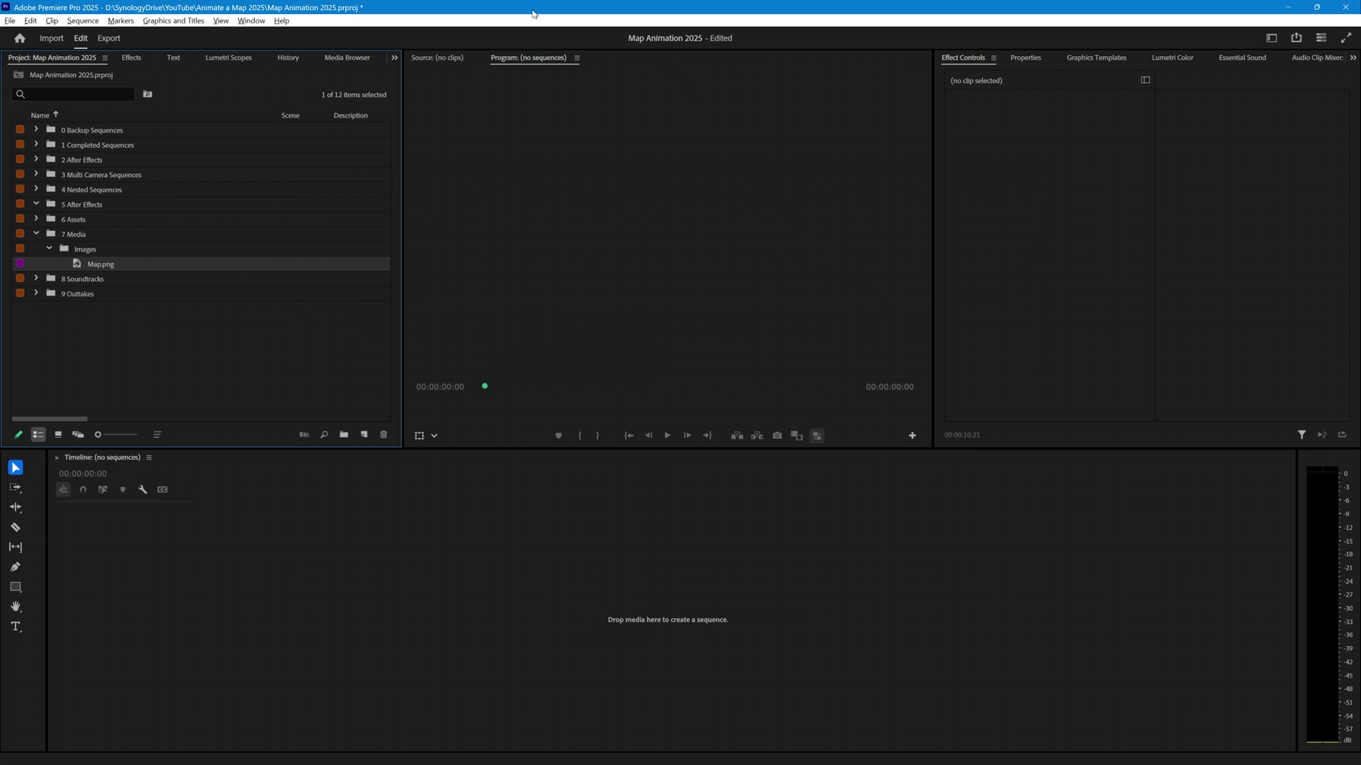
Start a new sequence at the project's root level with the UHD (4K) 2160p 25 fps preset.
click(89, 359)
key(ctrl+n)
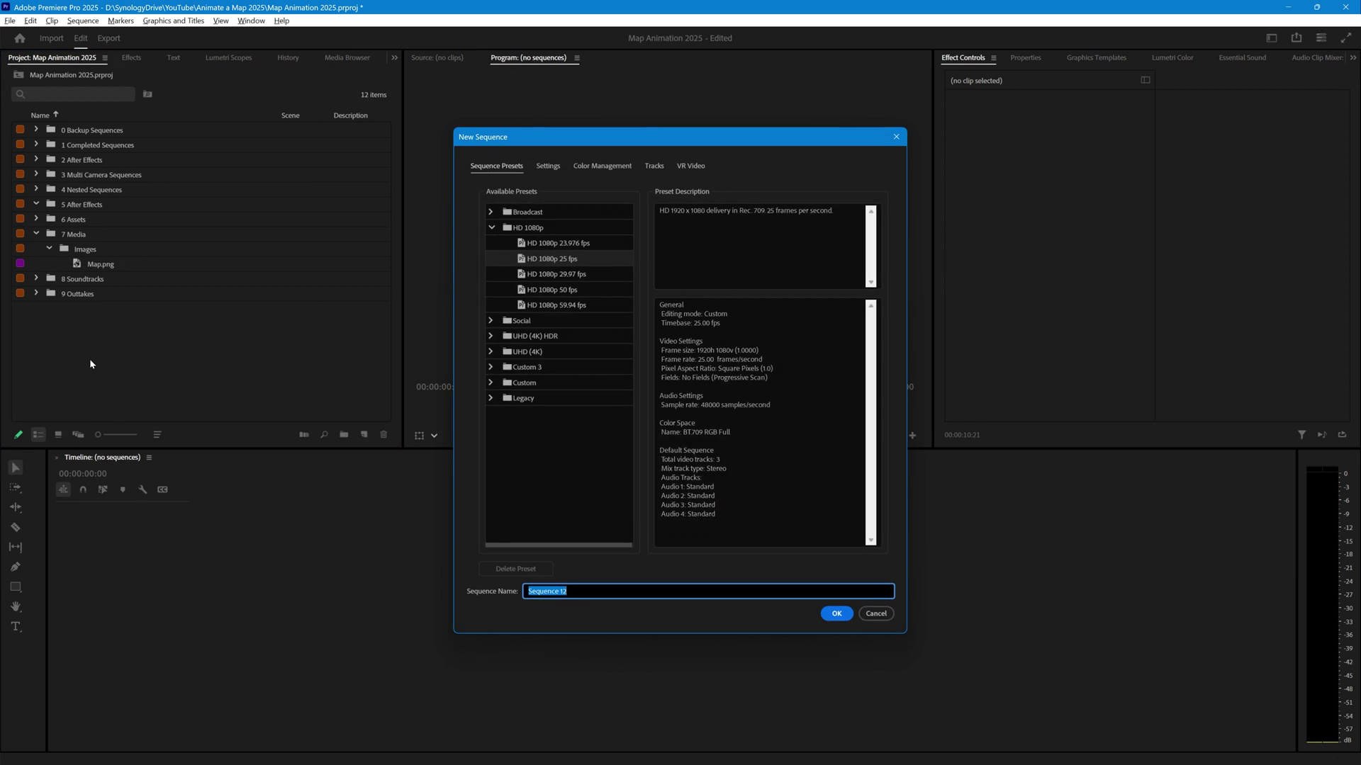
click(532, 337)
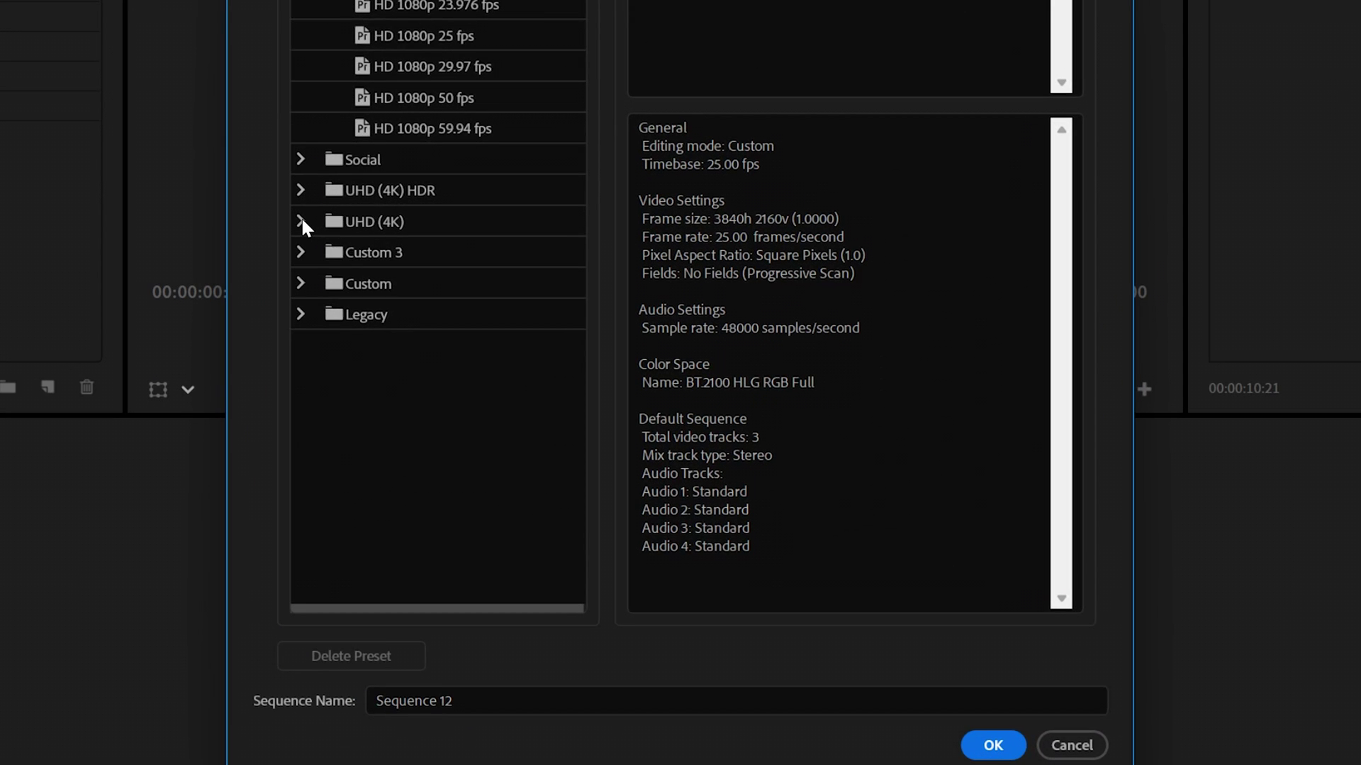
click(301, 222)
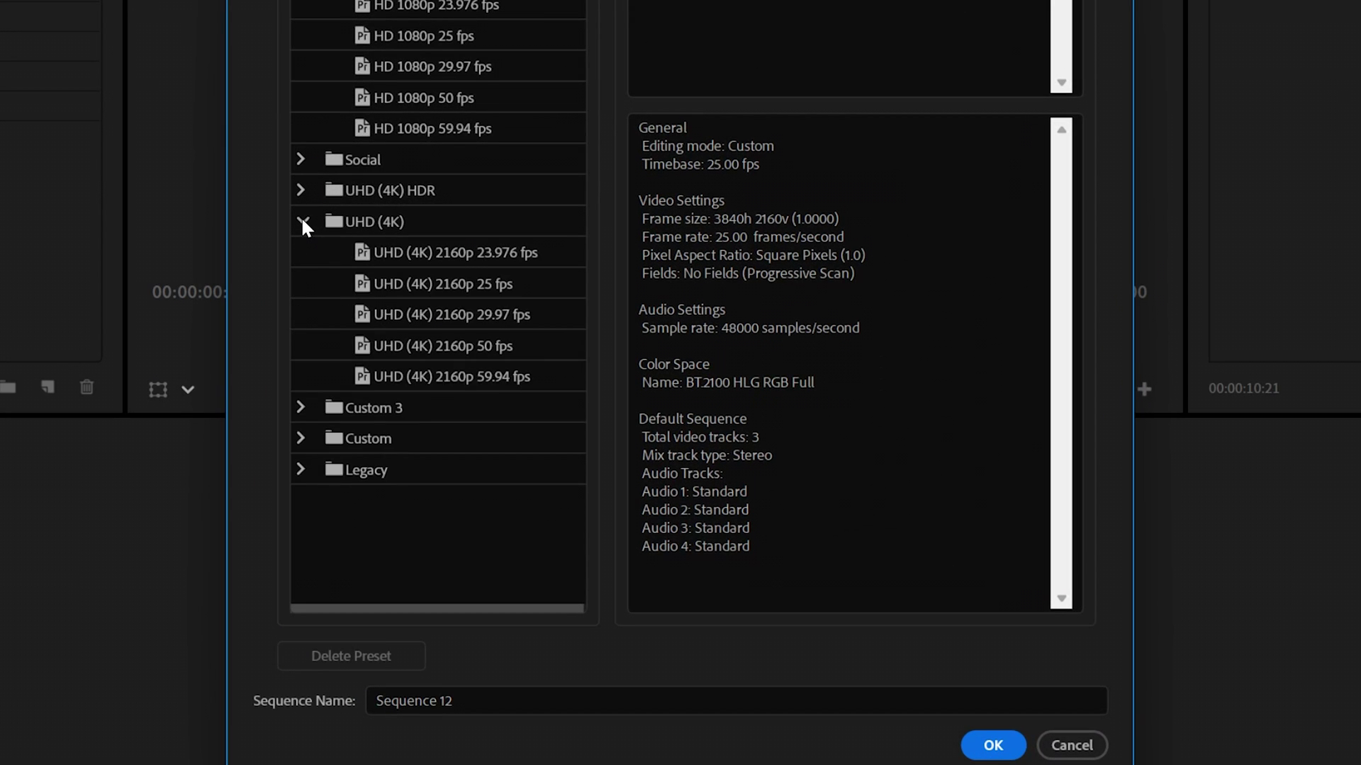
click(441, 281)
Name the new sequence Map Animation and create it.
click(482, 700)
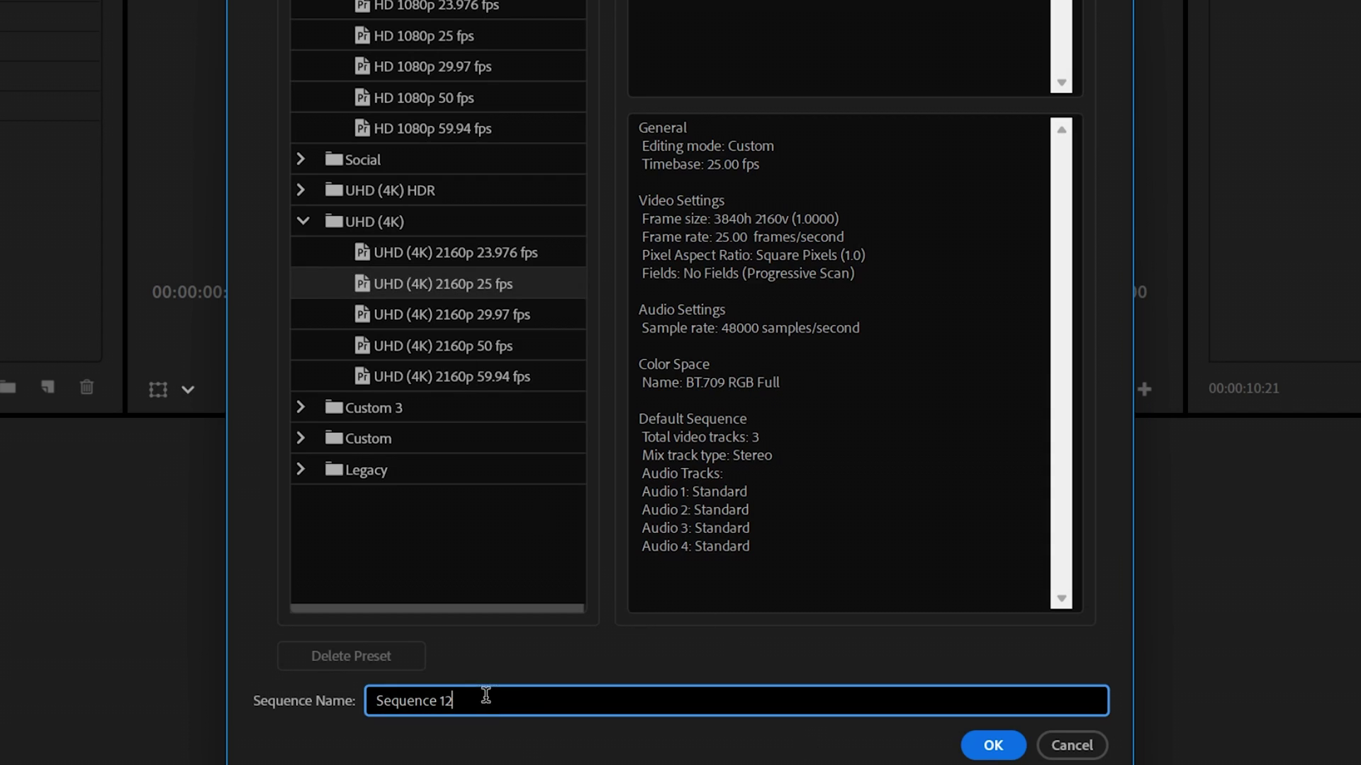
key(ctrl+a)
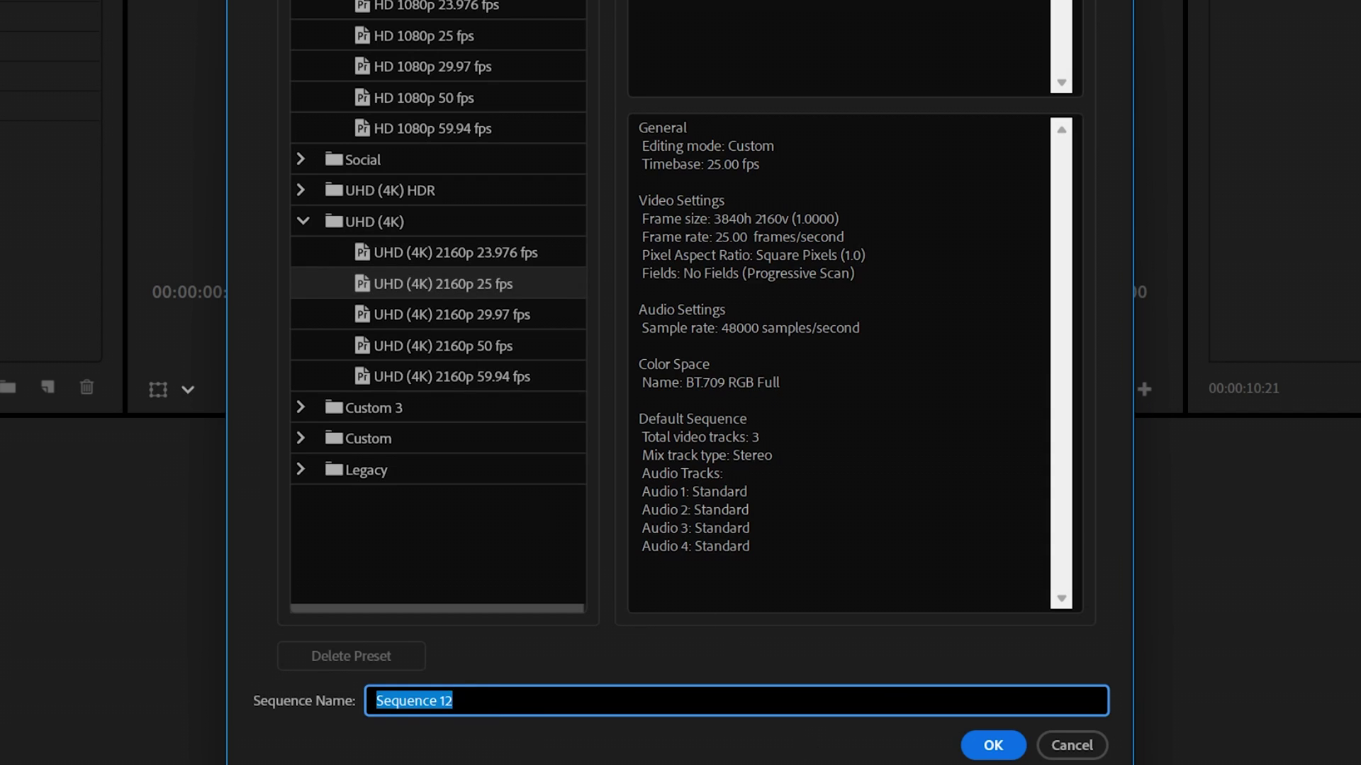
text(A)
key(BackSpace)
text(Map Animat)
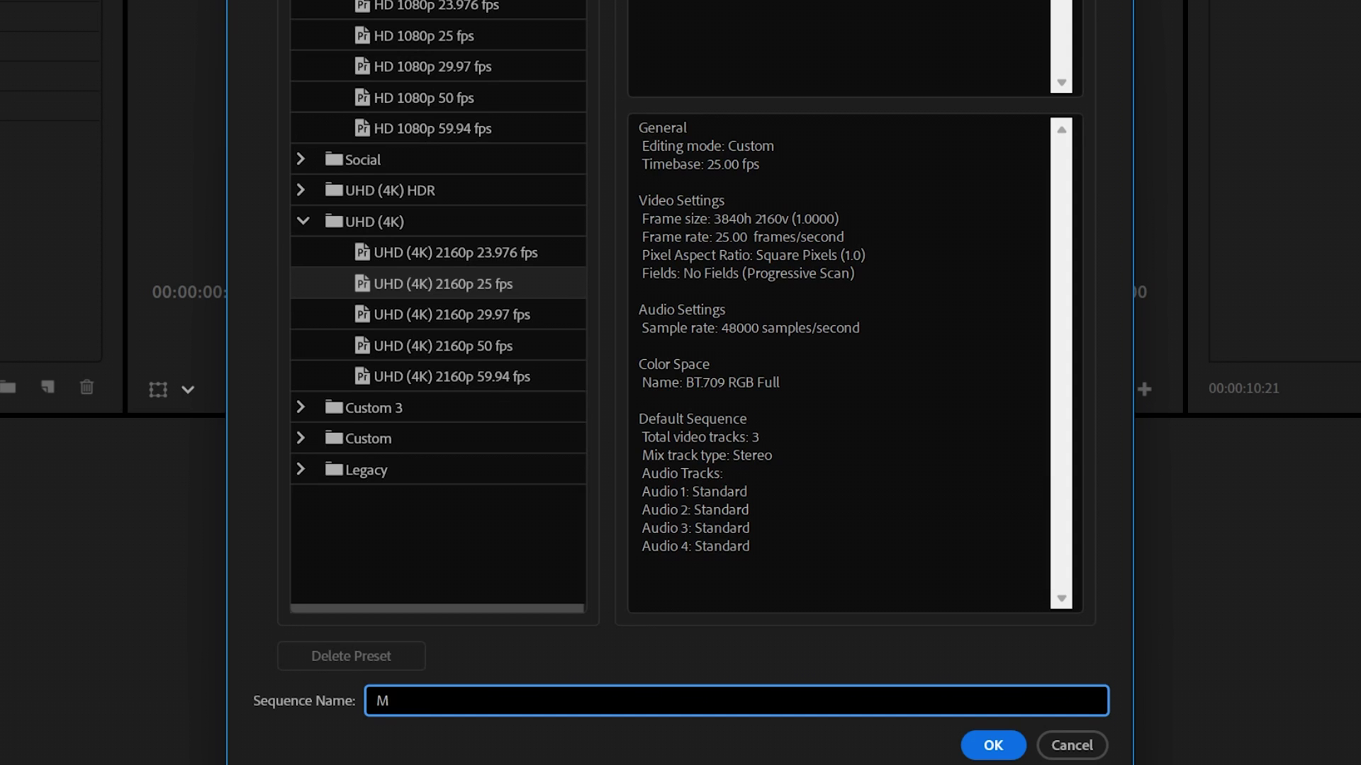
text(ion)
key(Return)
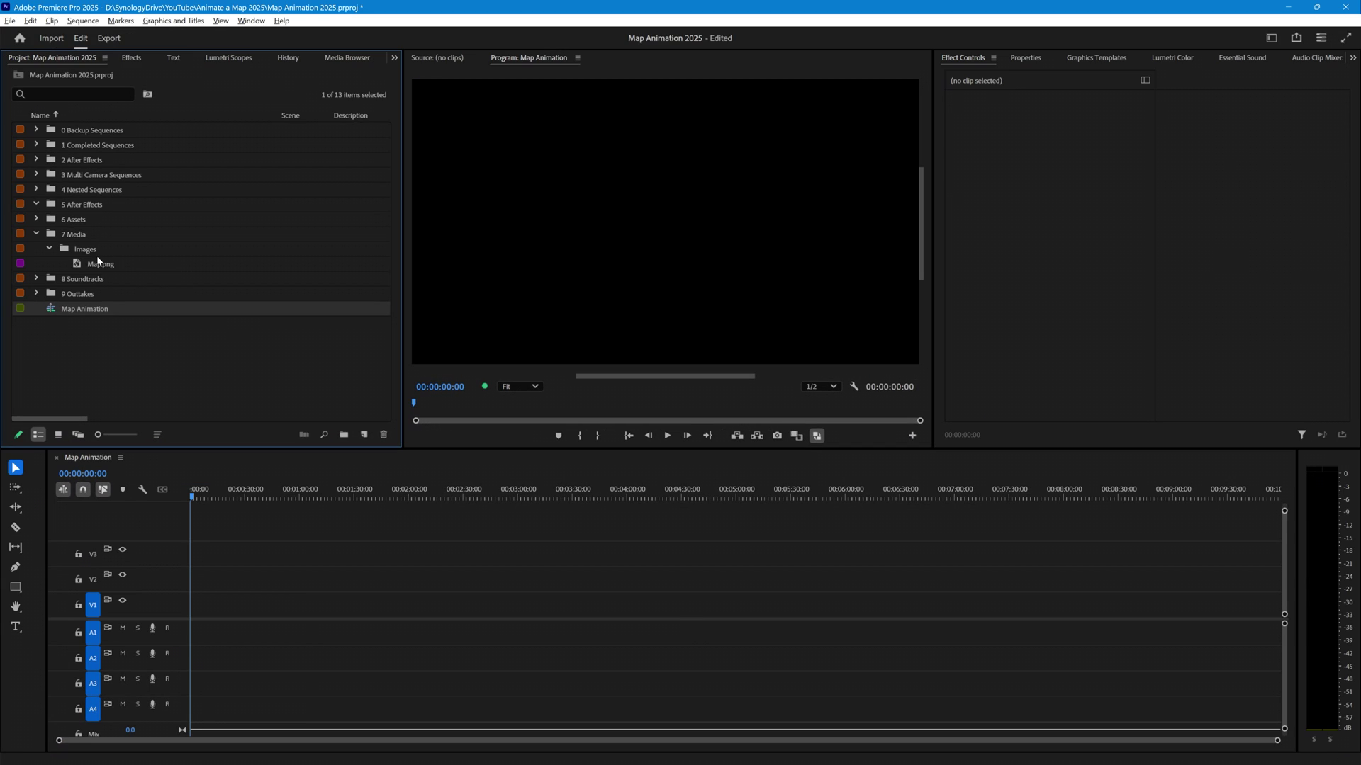
Place Map.png on track V1 at the start of the sequence and extend the clip to about 10 seconds.
drag(82, 262, 194, 606)
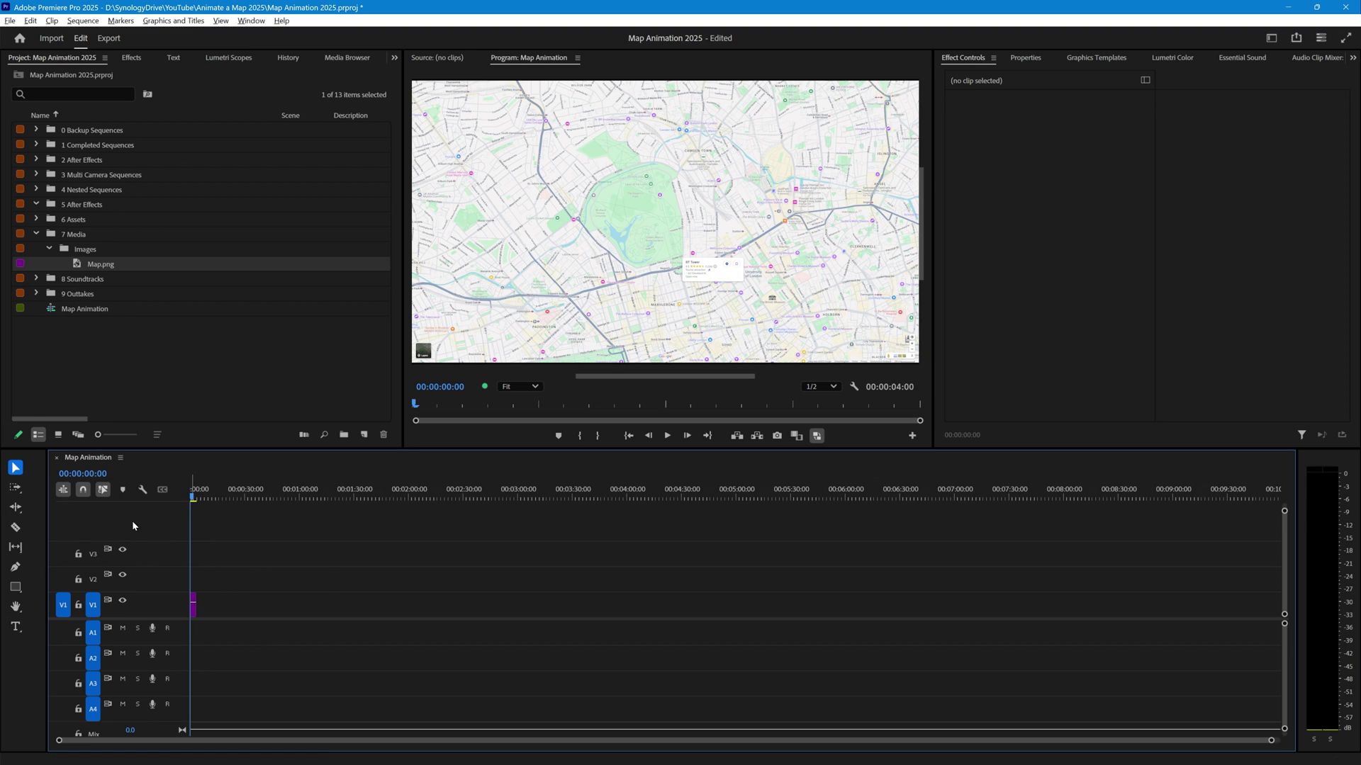
key(equal)
key(equal)
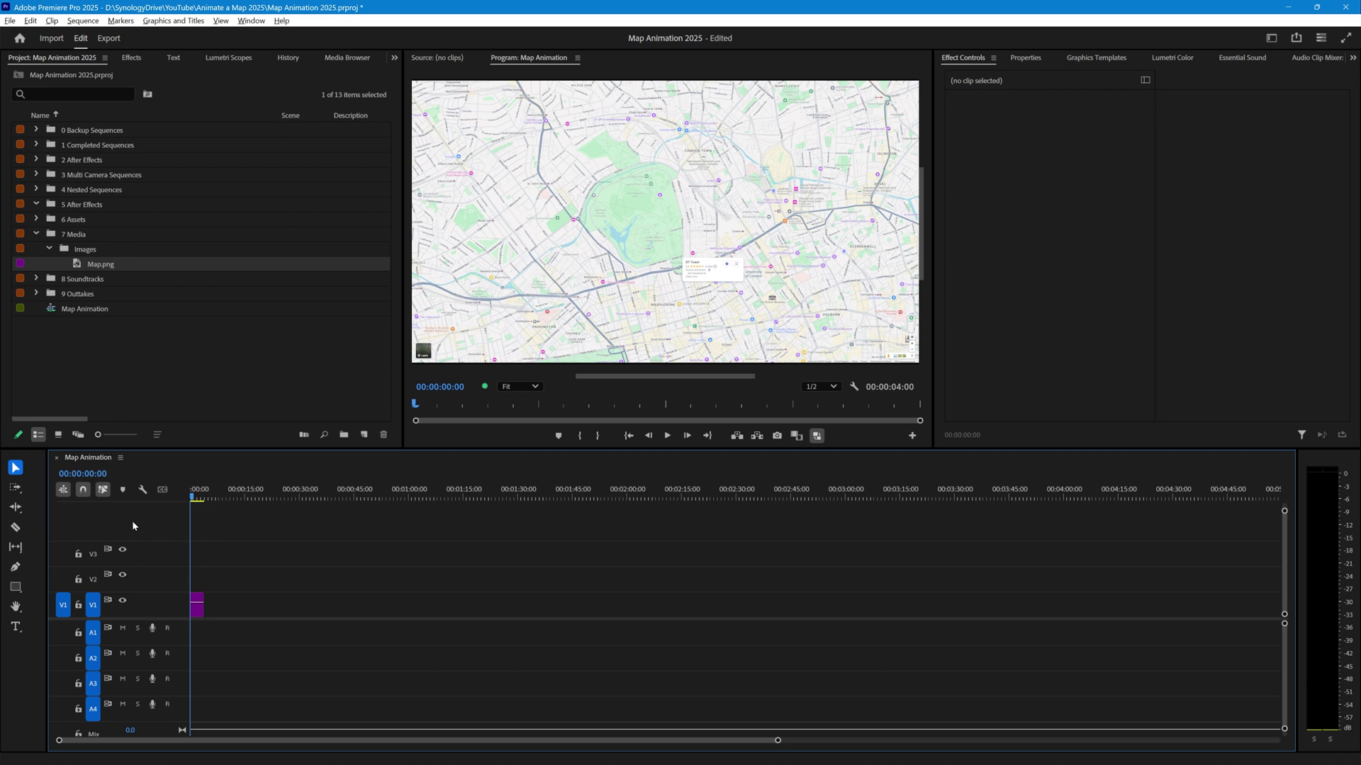
key(equal)
key(equal)
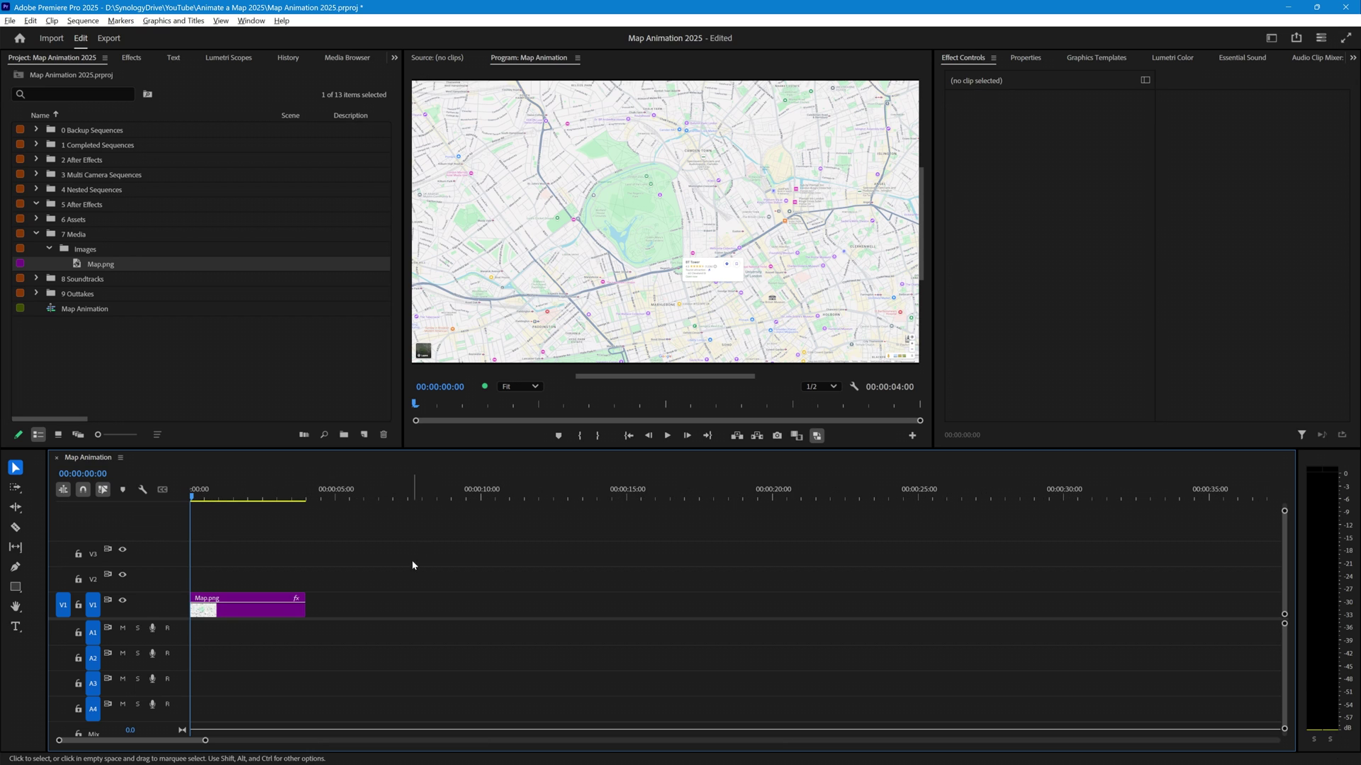
drag(309, 607, 480, 611)
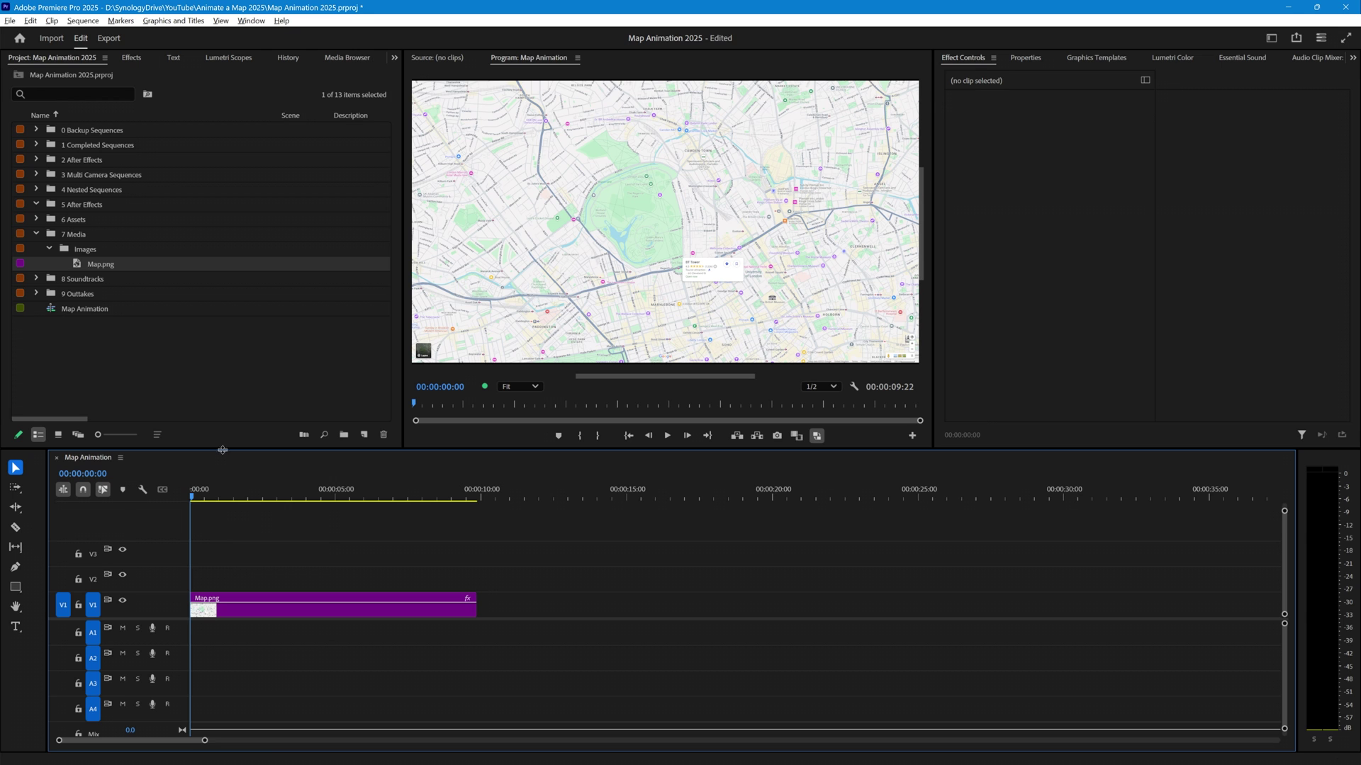
Replace the Map.png clip in the Map Animation sequence with an After Effects composition.
drag(194, 498, 281, 508)
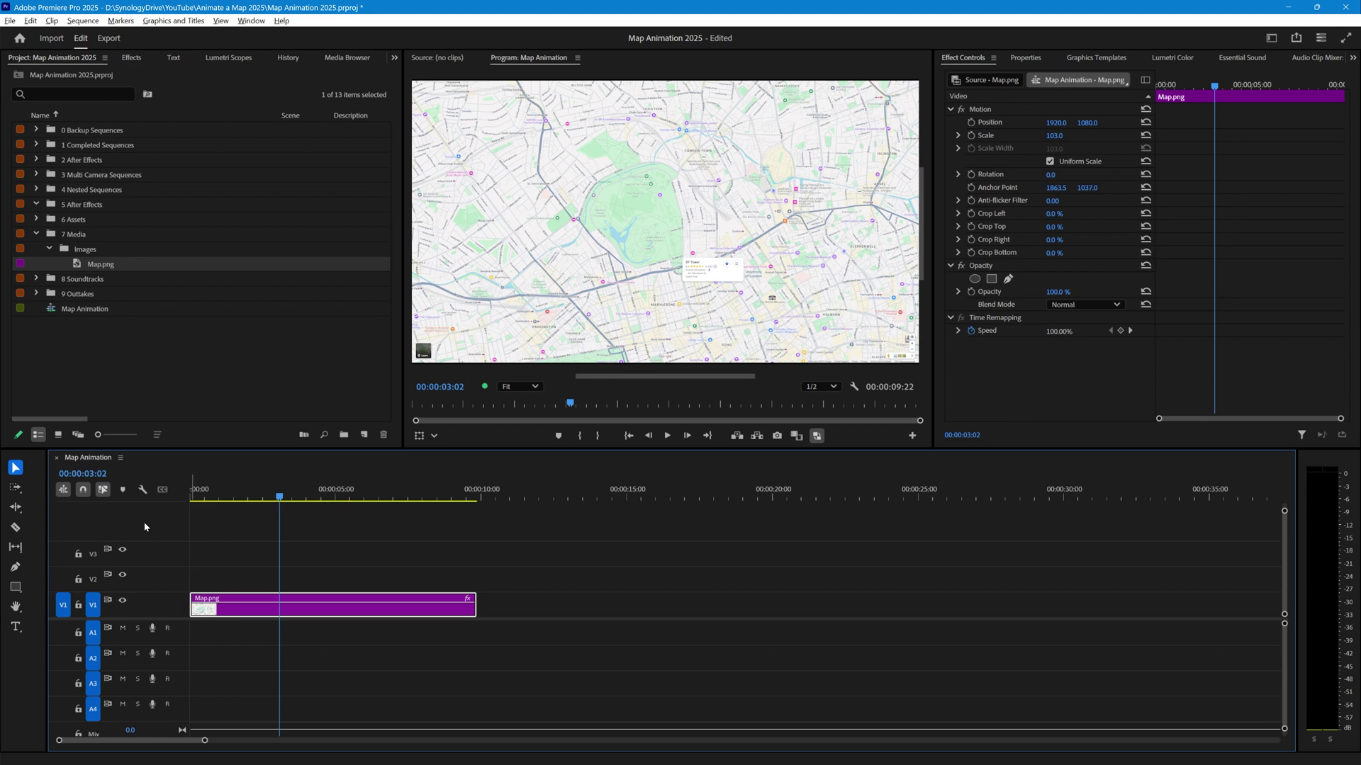
right_click(316, 613)
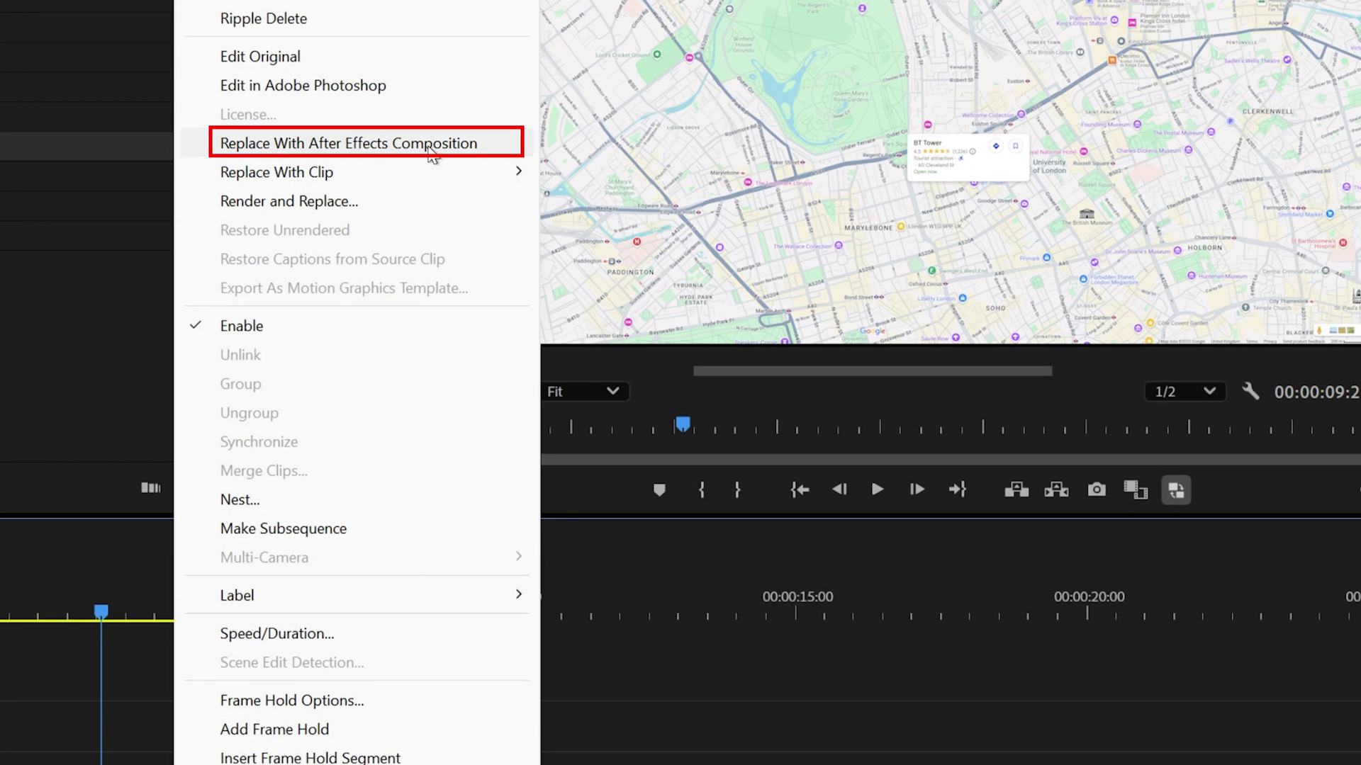
mouse_move(316, 170)
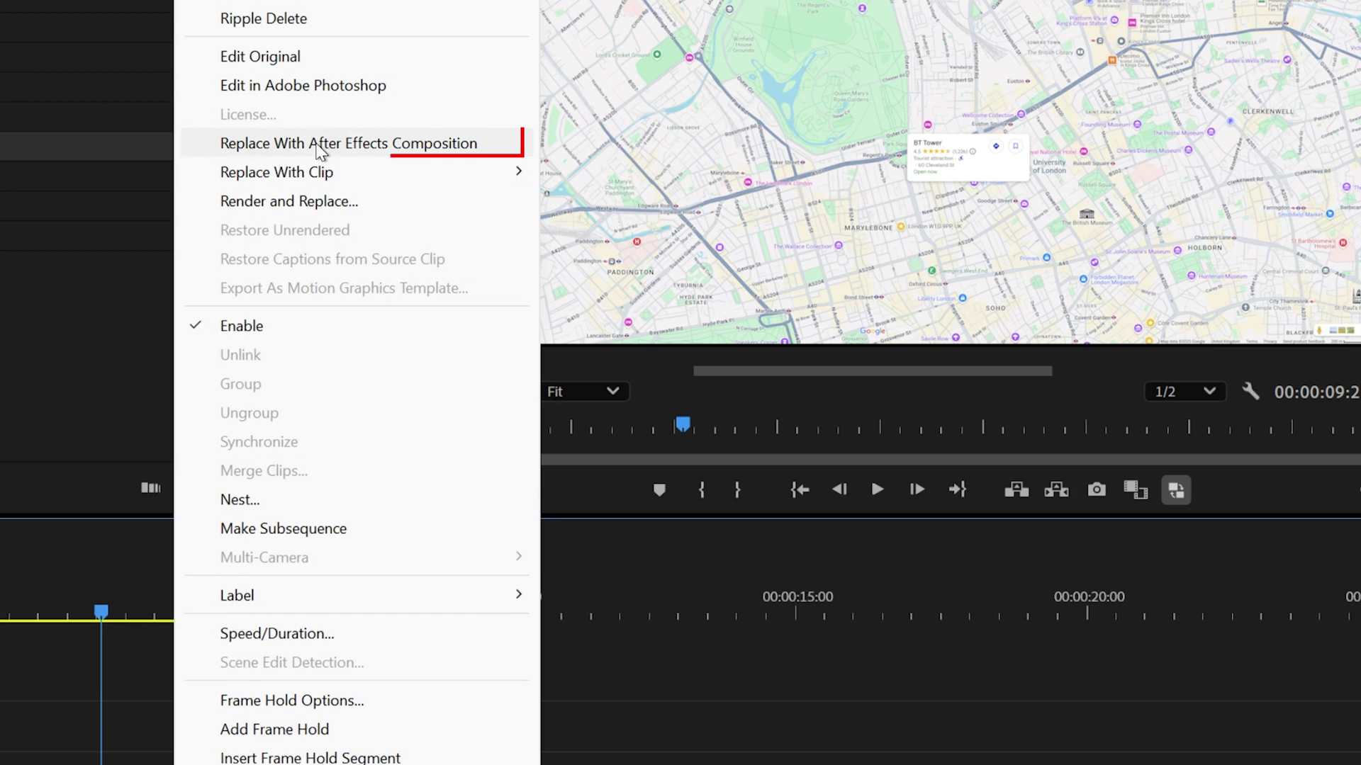
key(Escape)
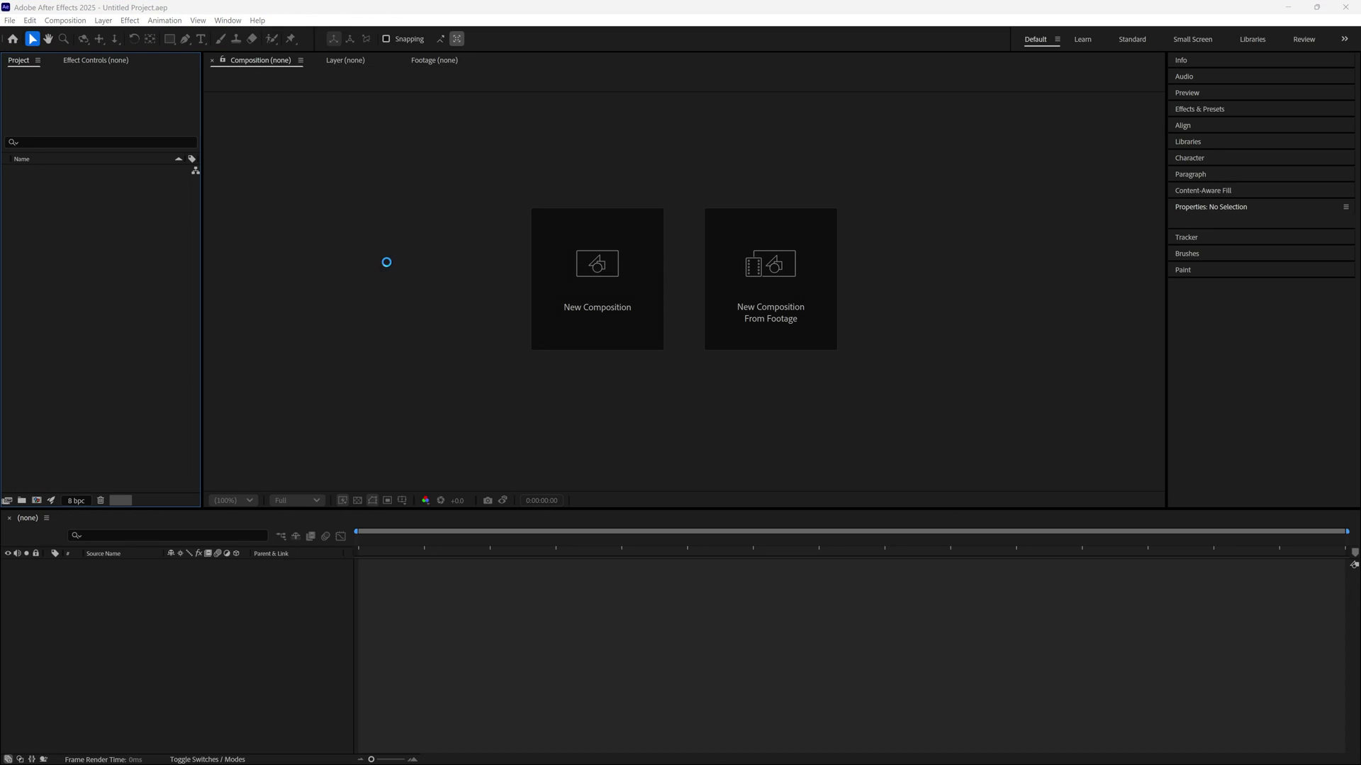
Save the After Effects project as Map animation in the 2 After Effects folder of Animate a Map 2025.
key(ctrl+s)
scroll(387, 266, up, 10)
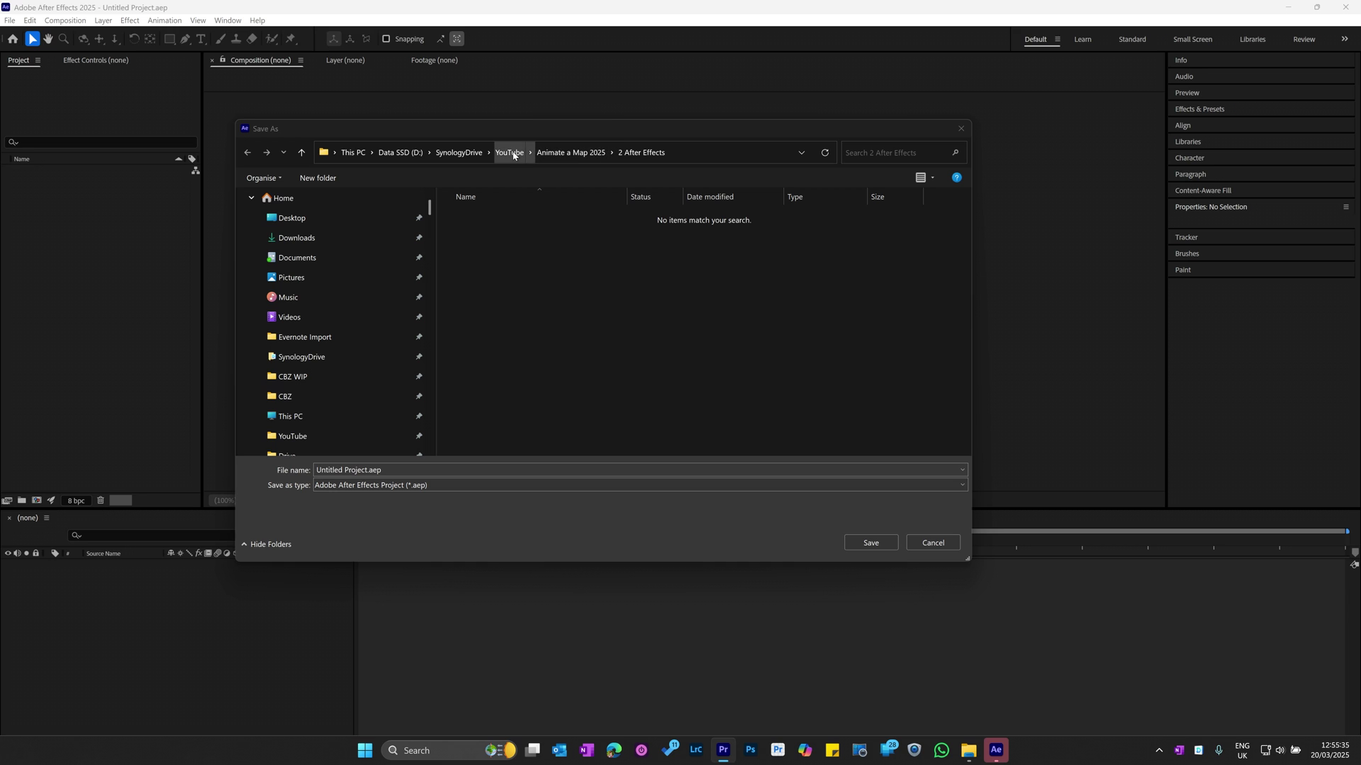
click(560, 153)
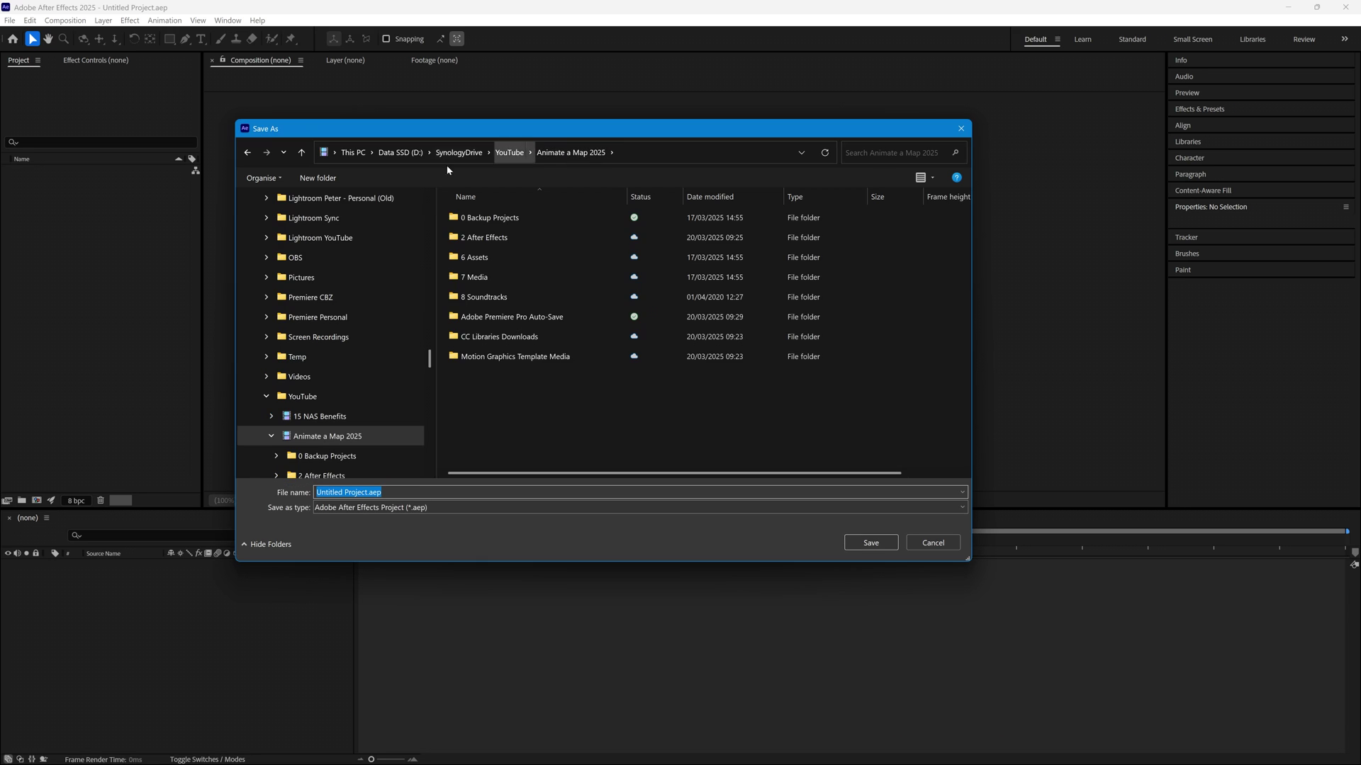
double_click(491, 239)
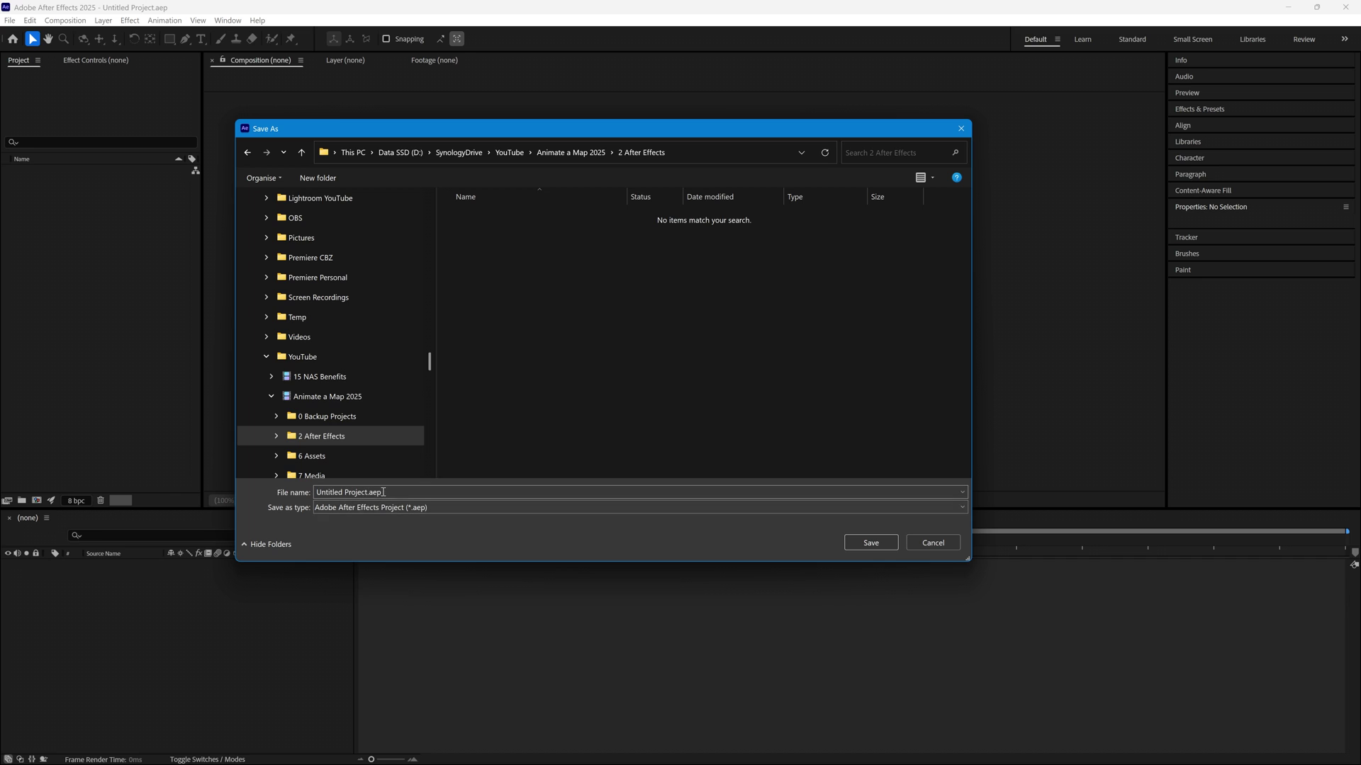
key(ctrl+a)
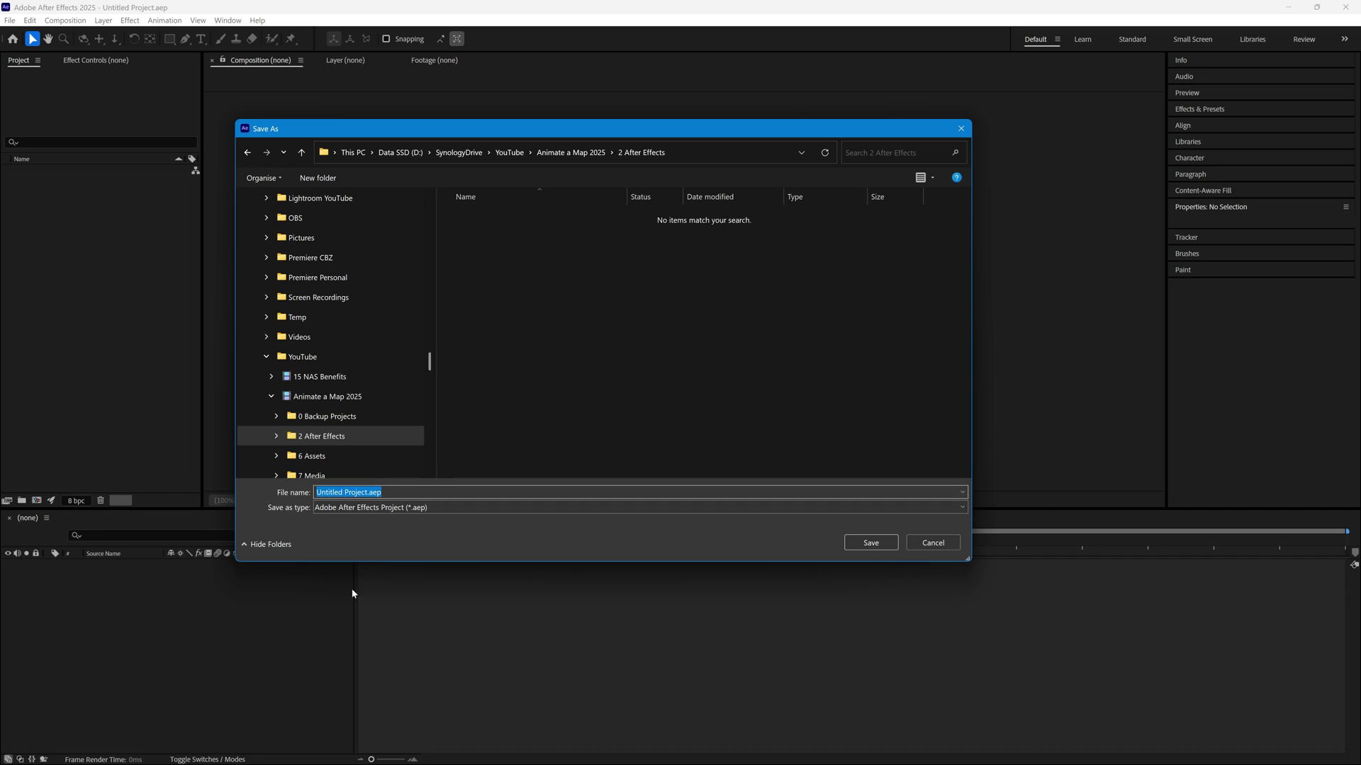
text(Map animation)
key(Return)
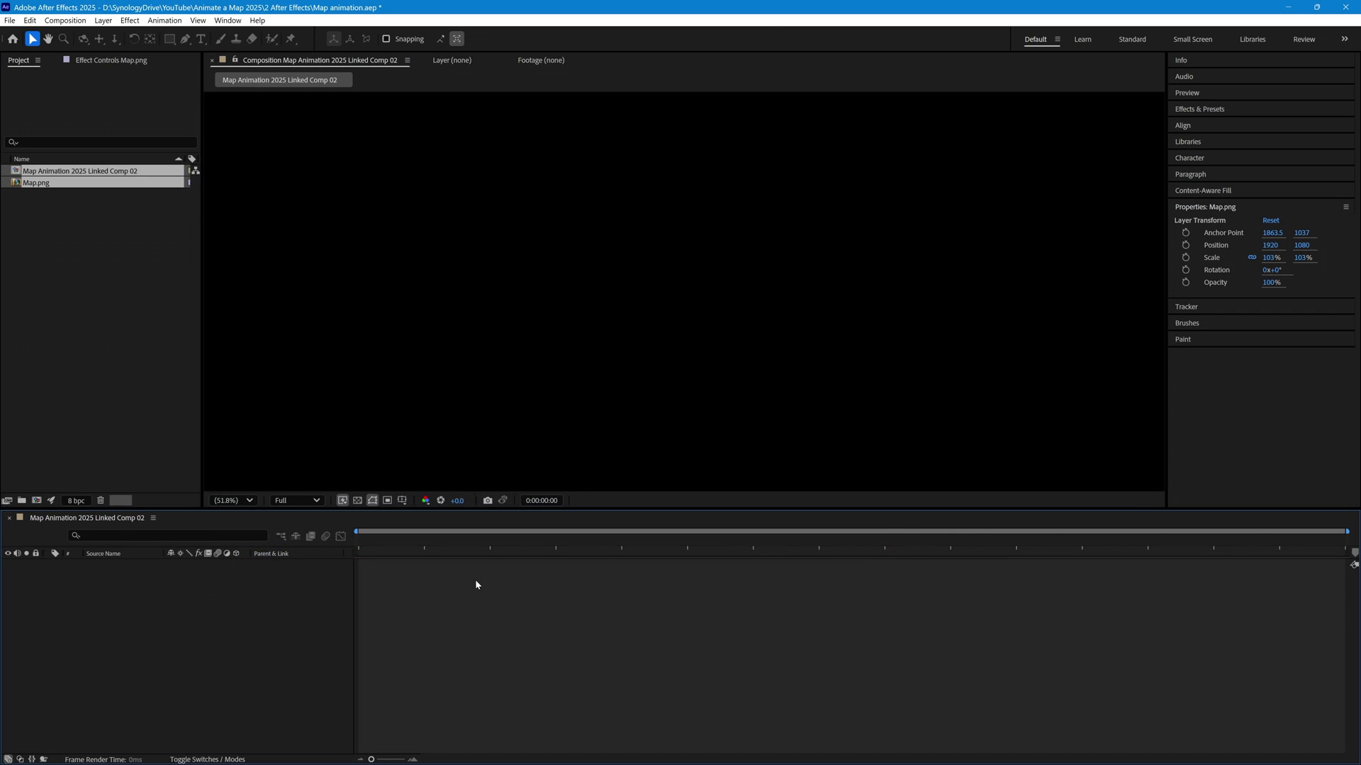
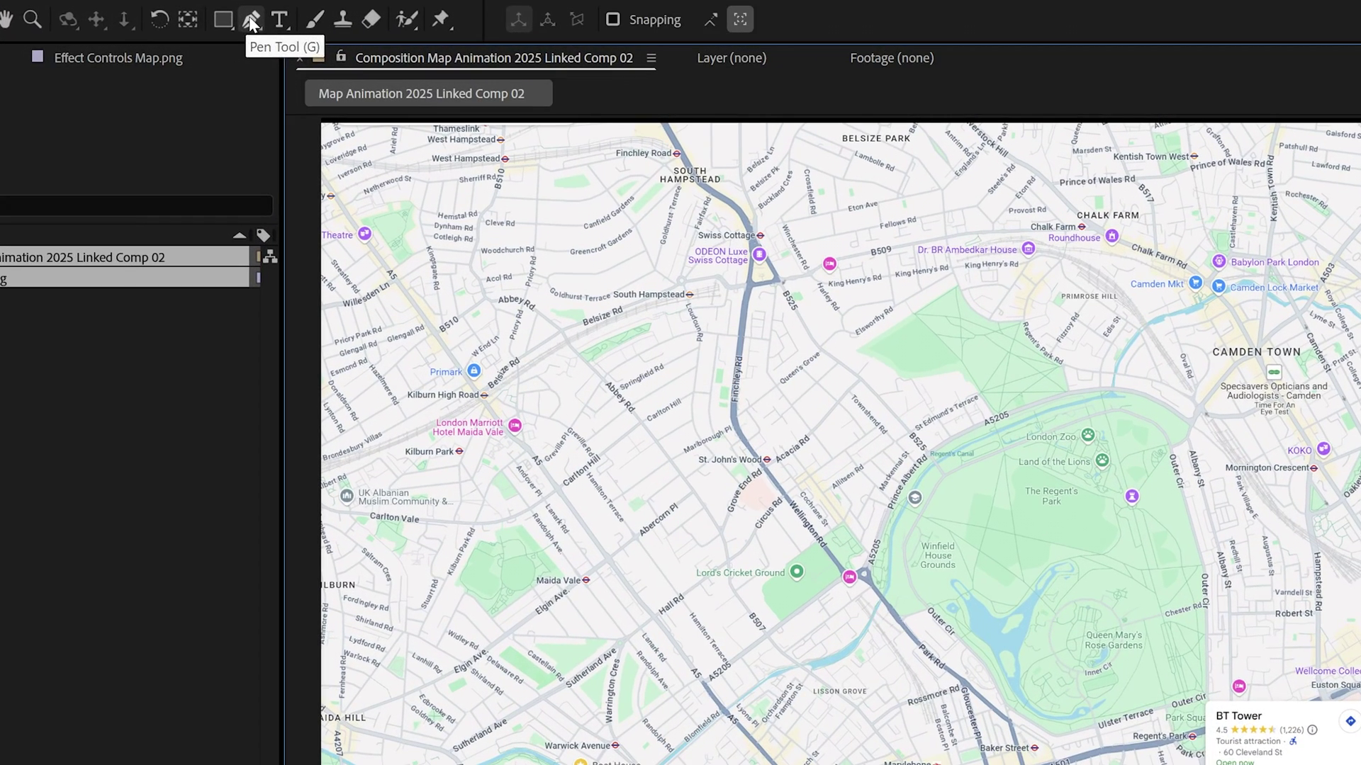
Activate the Pen tool and set its shape fill to None.
click(230, 26)
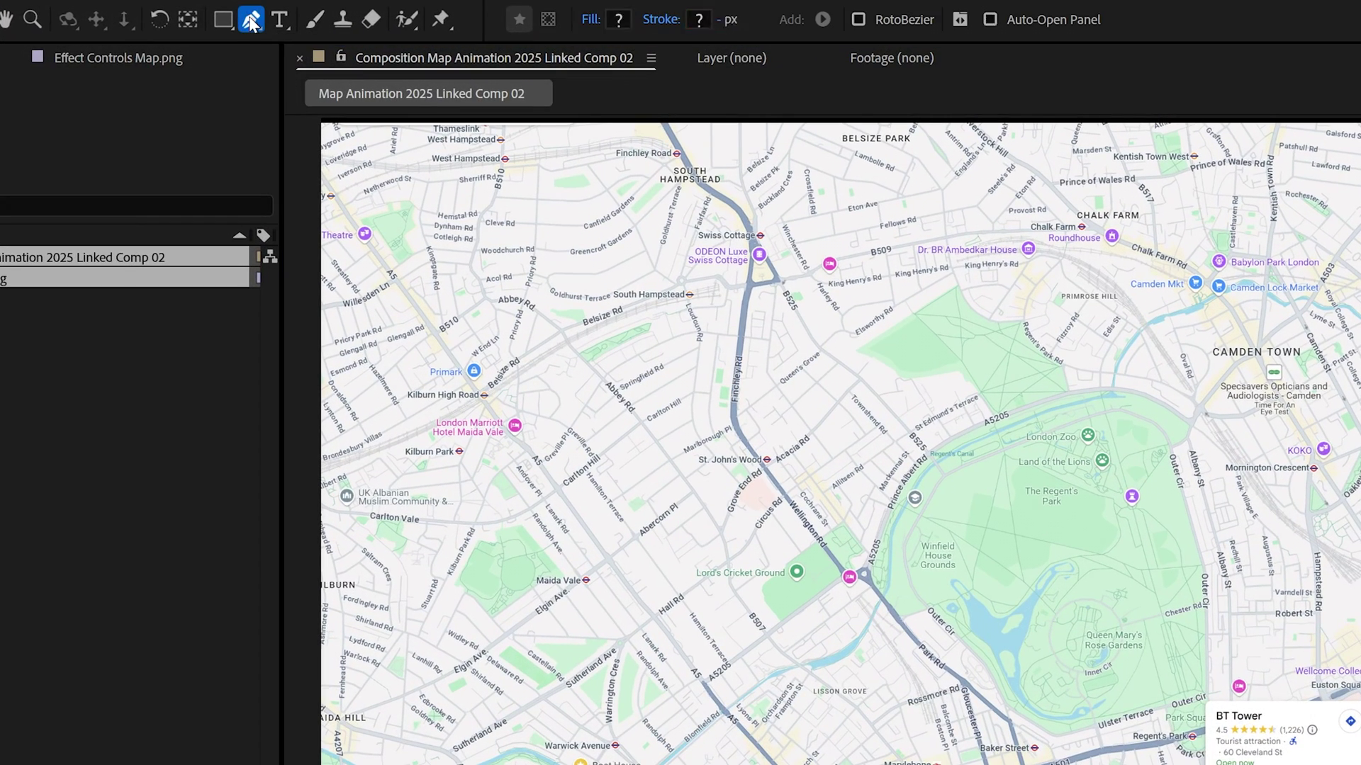
click(589, 20)
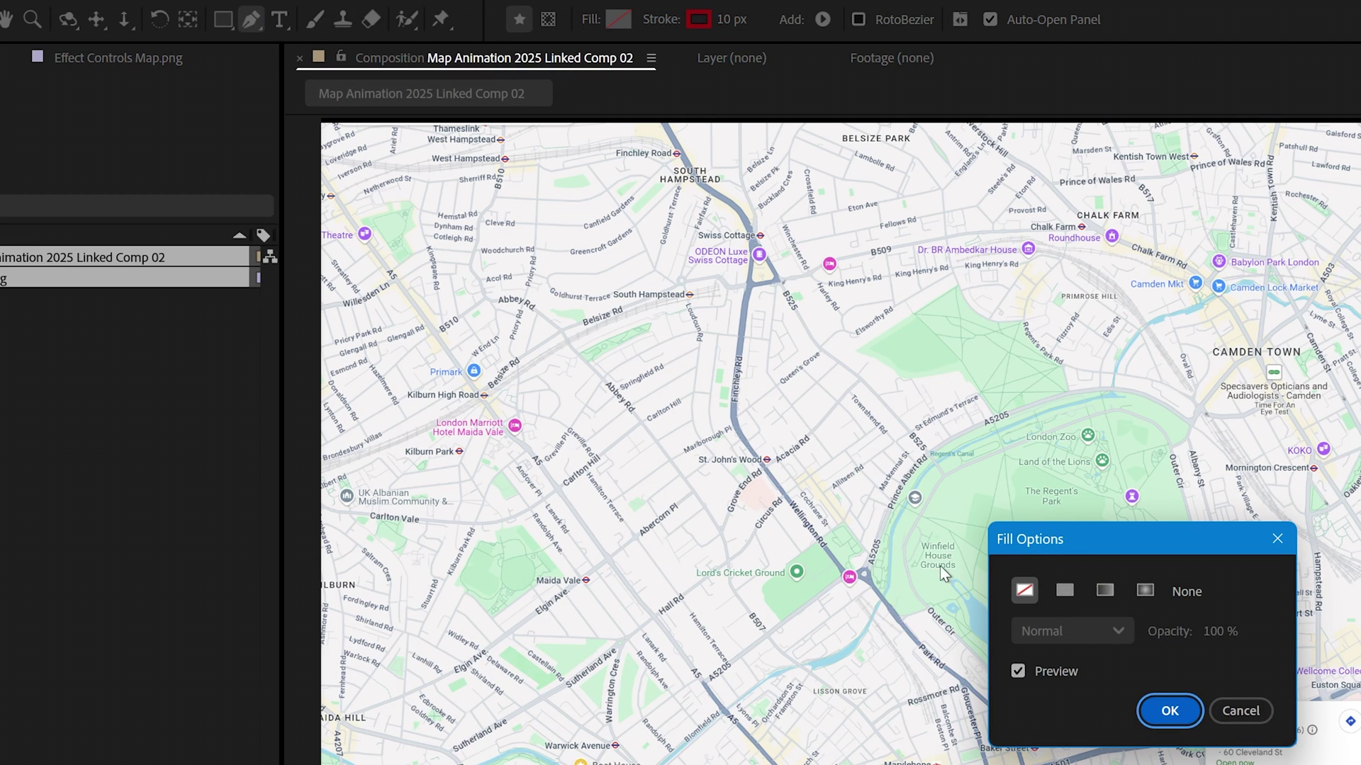
click(1024, 590)
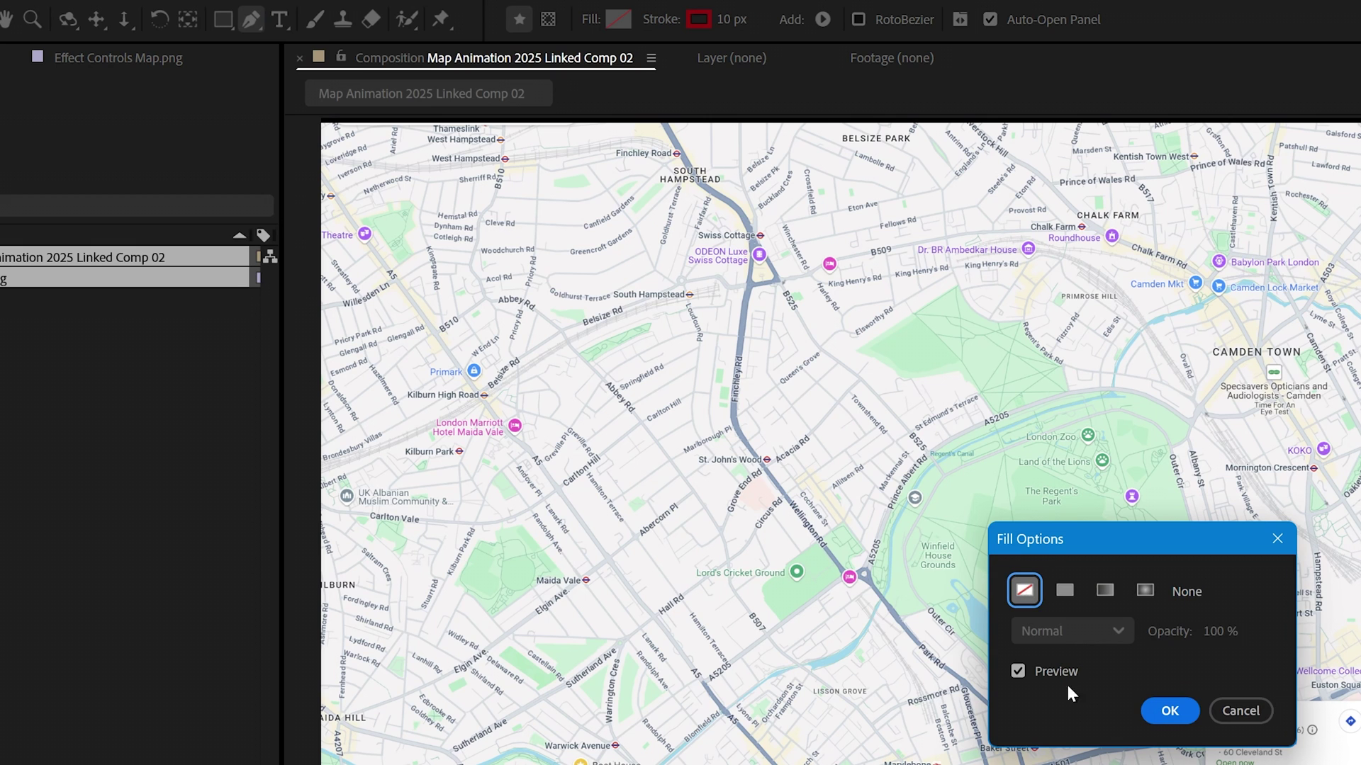
click(1168, 711)
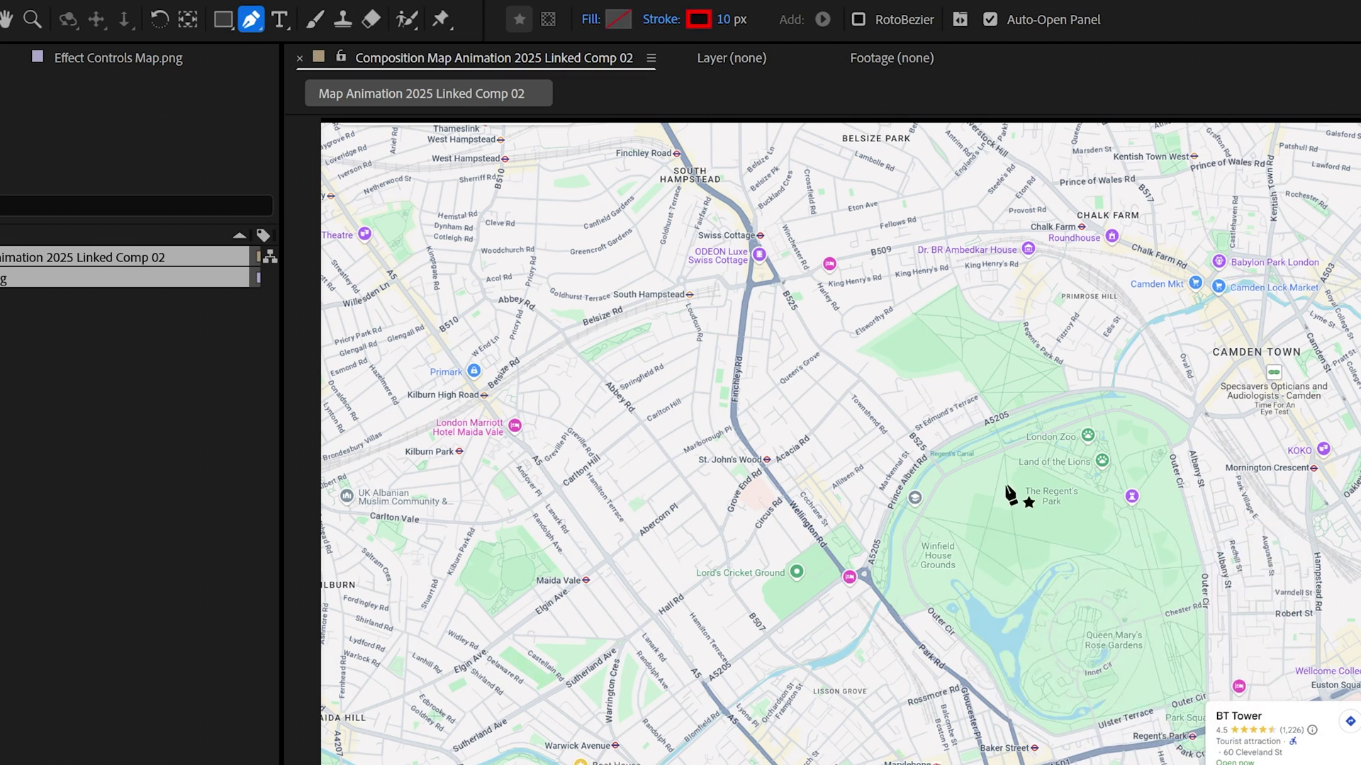
Set the shape stroke to a solid colour of FF0000 with a width of 10 px.
click(698, 19)
click(1064, 590)
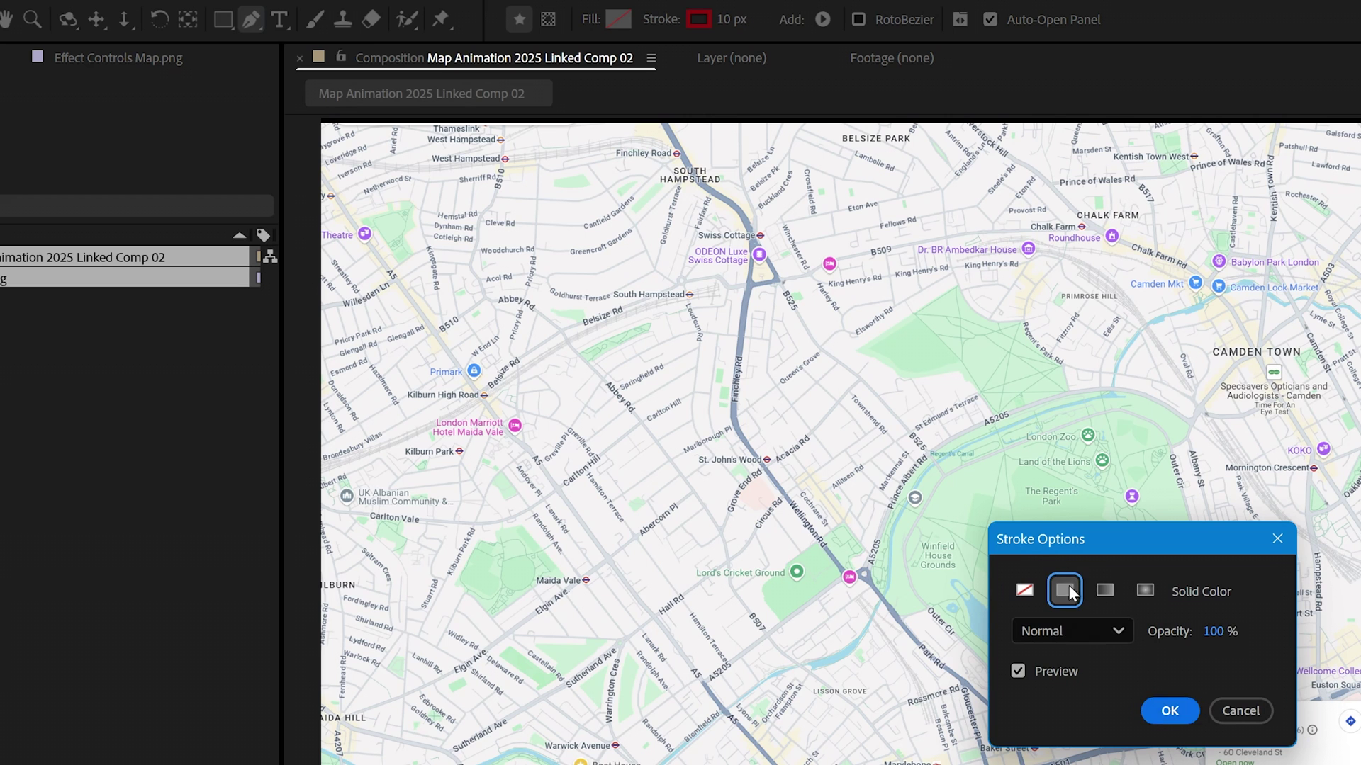
click(1184, 711)
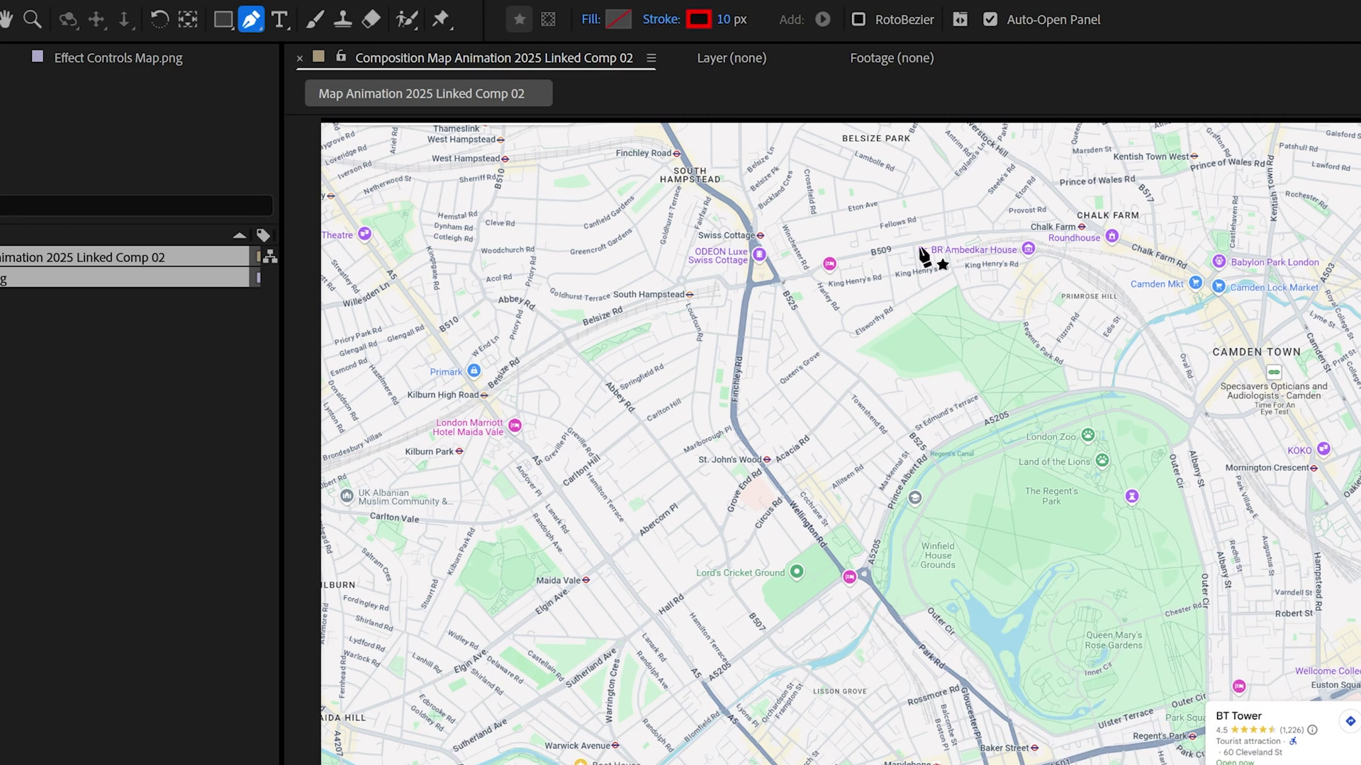
click(700, 20)
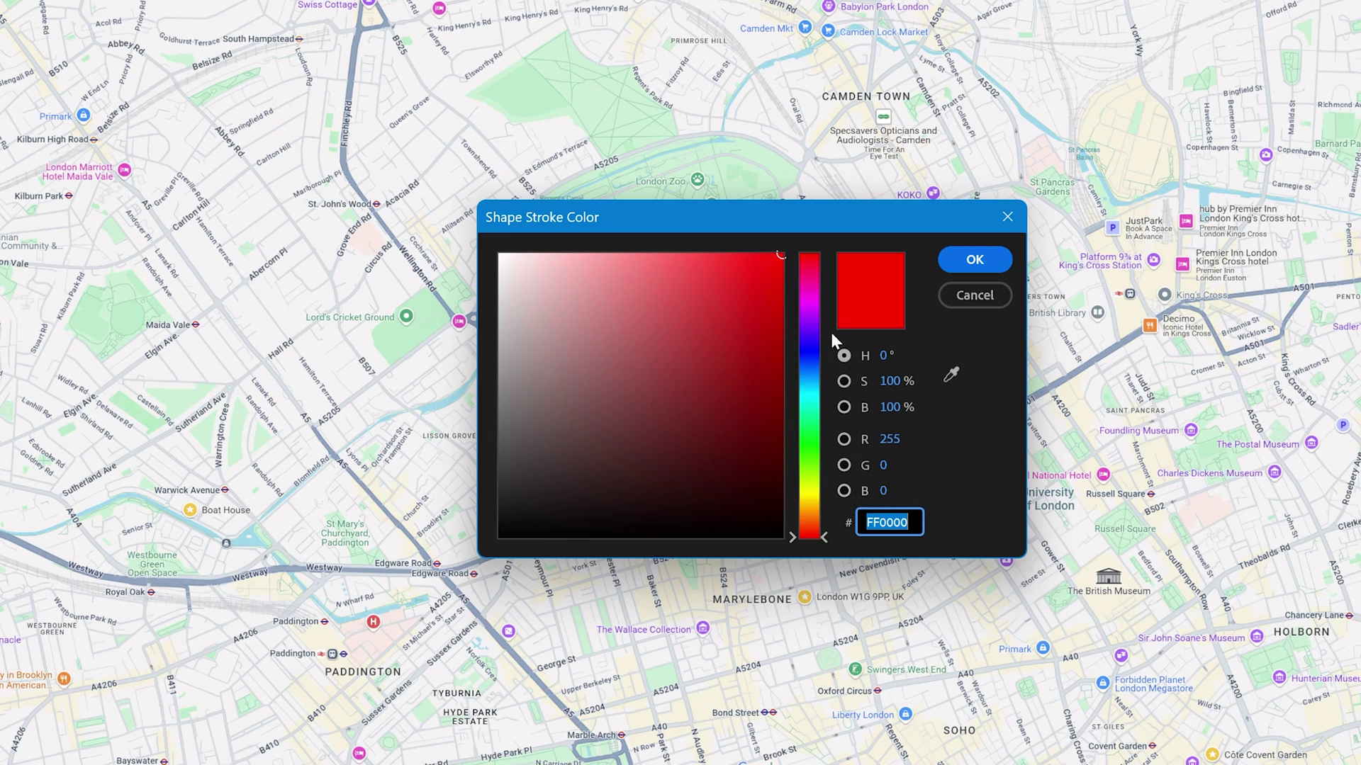
click(965, 266)
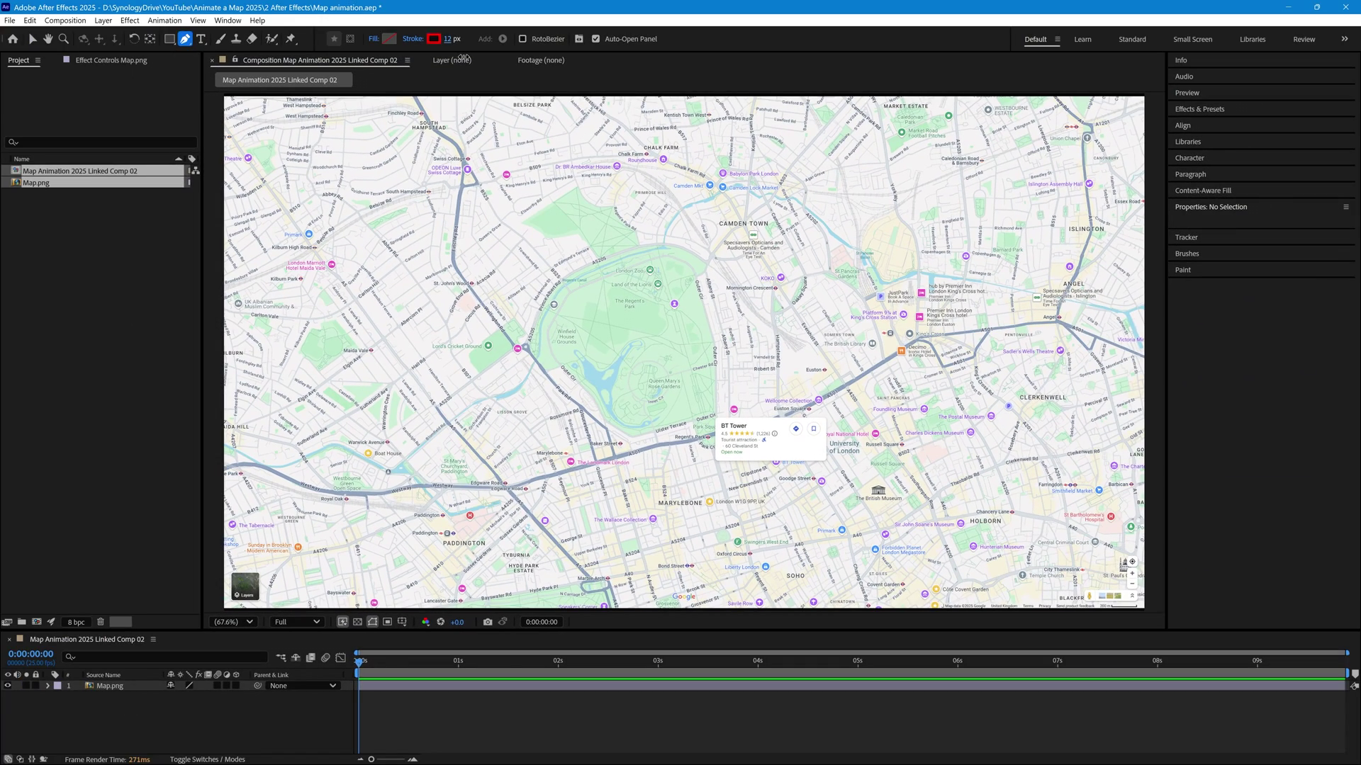
drag(462, 57, 461, 57)
click(447, 39)
text(10)
key(Return)
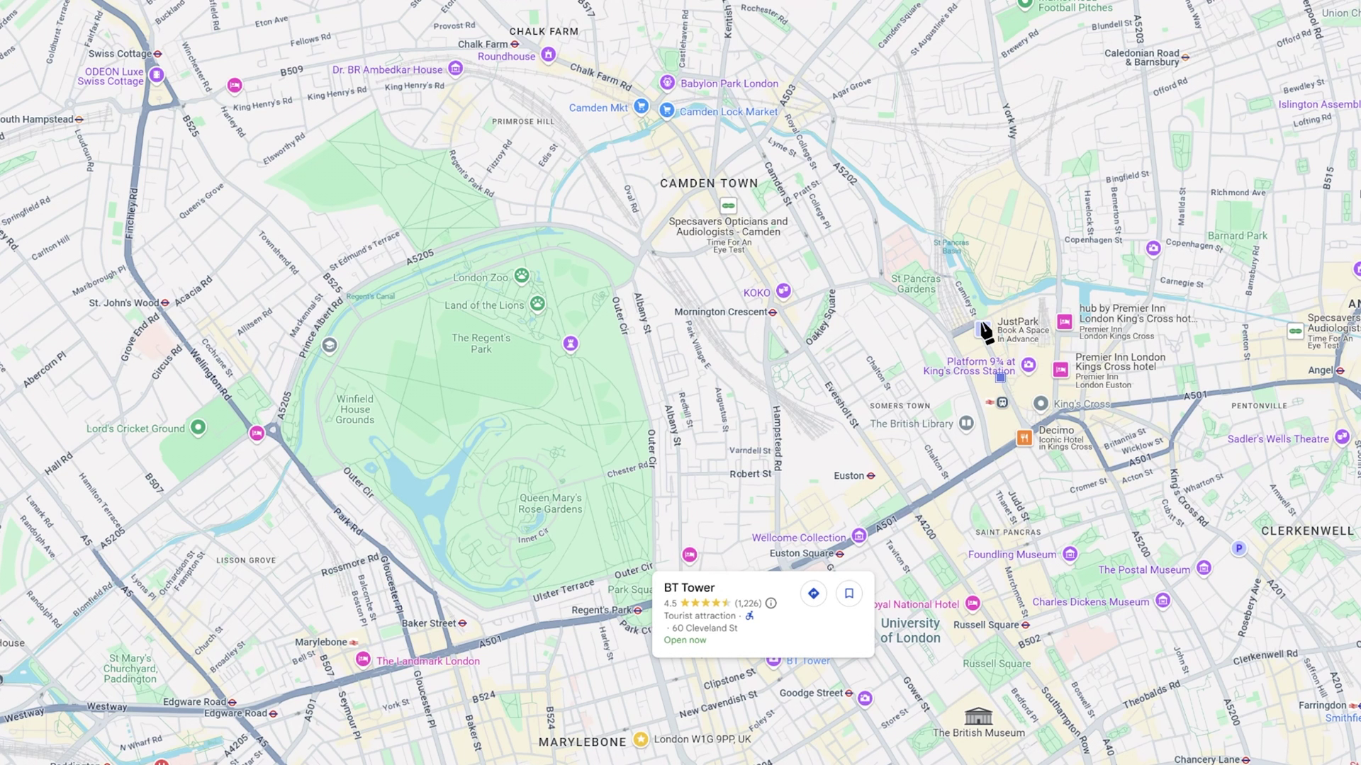
Draw an open Pen path from King's Cross Station along the canal past Camden Town and Regent's Park to Paddington.
click(1002, 346)
click(1005, 315)
click(1001, 292)
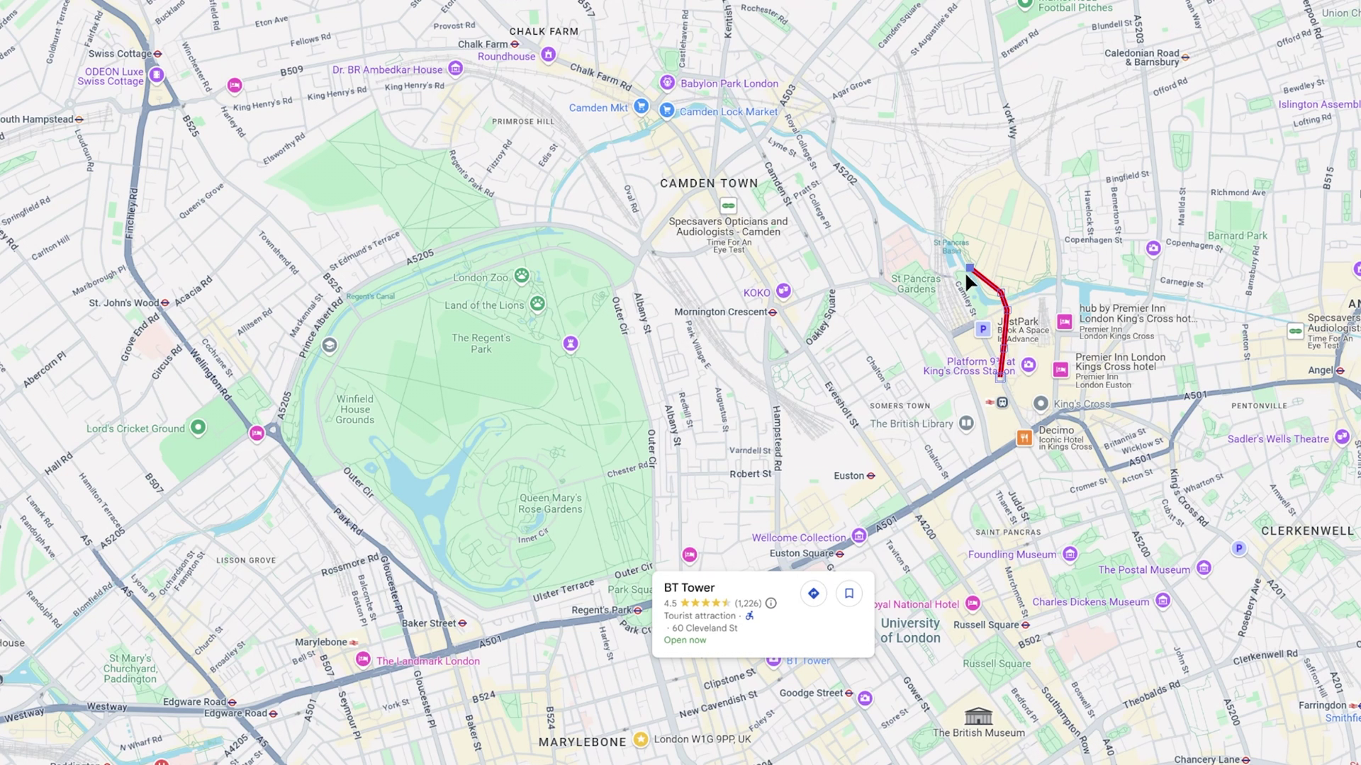
click(935, 231)
click(890, 204)
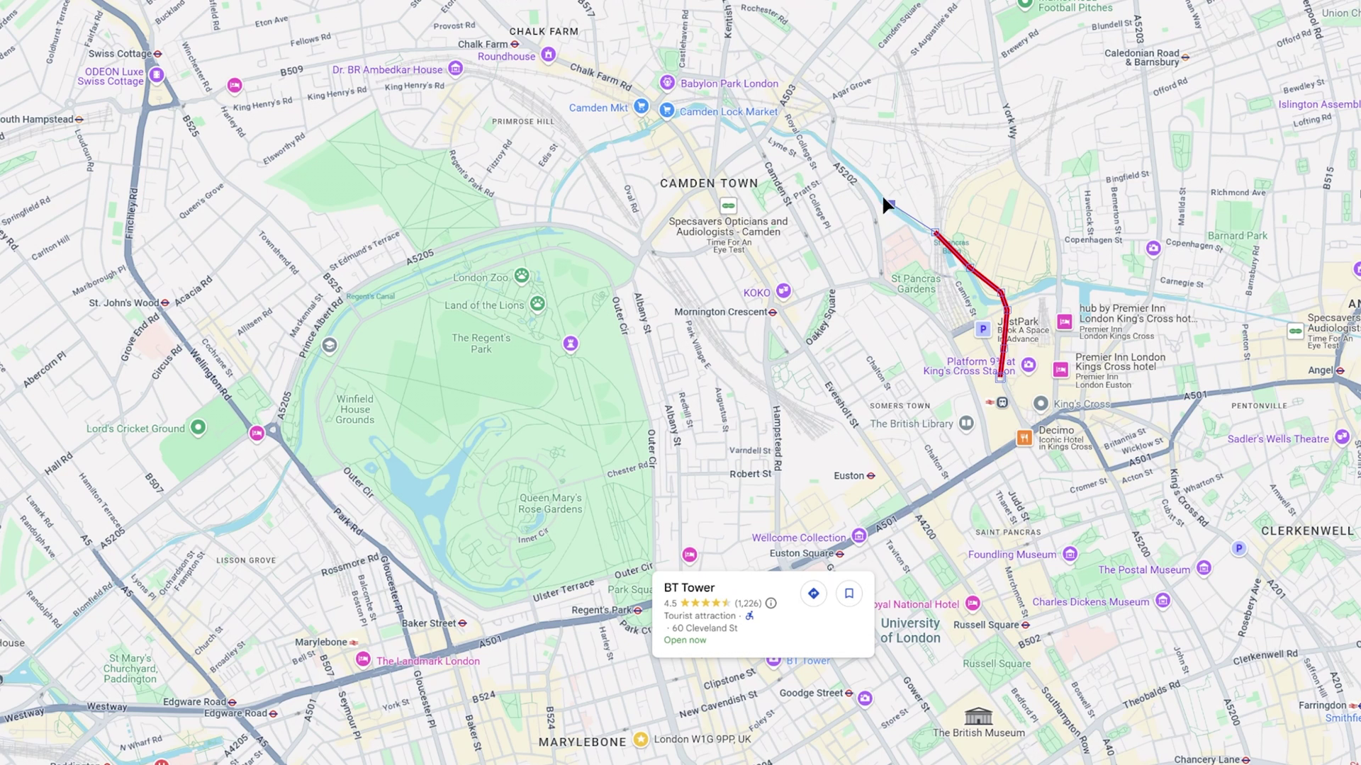
click(837, 151)
click(808, 129)
click(786, 131)
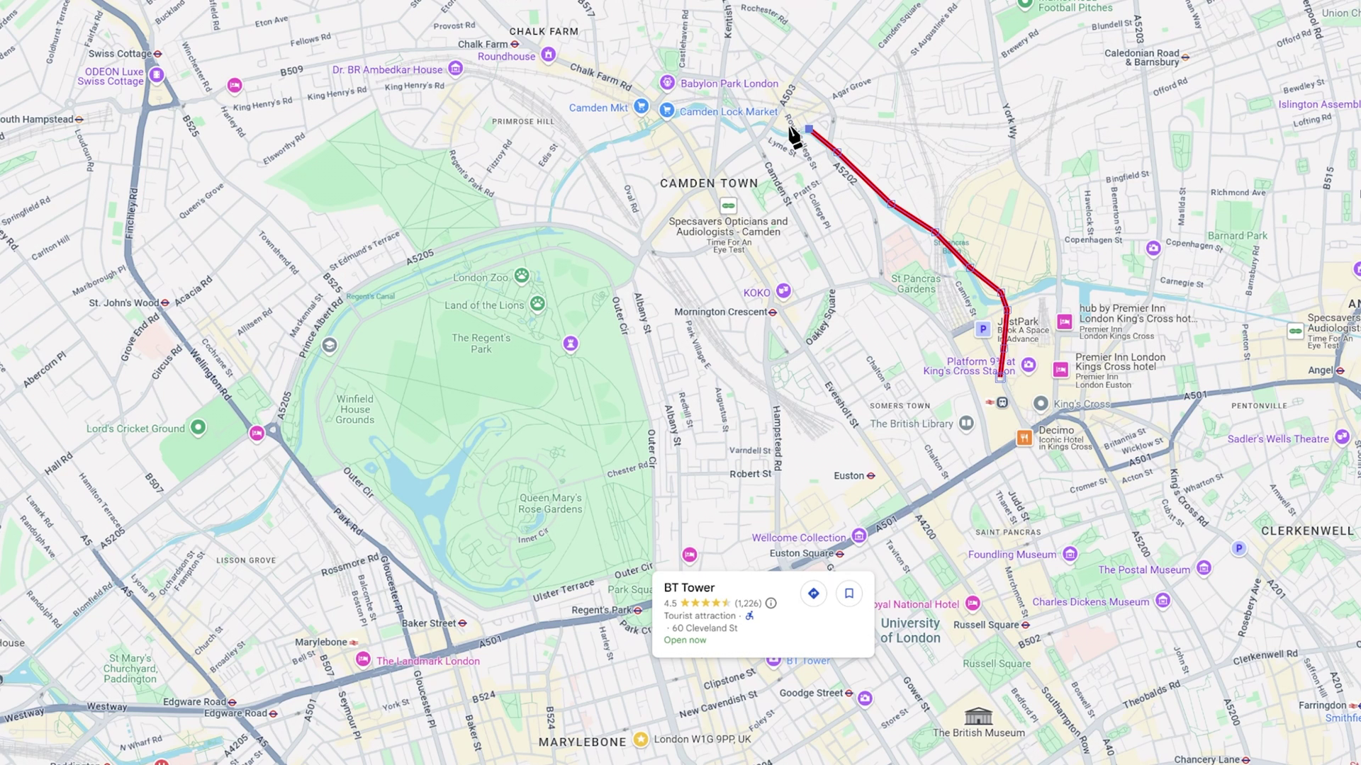
click(753, 128)
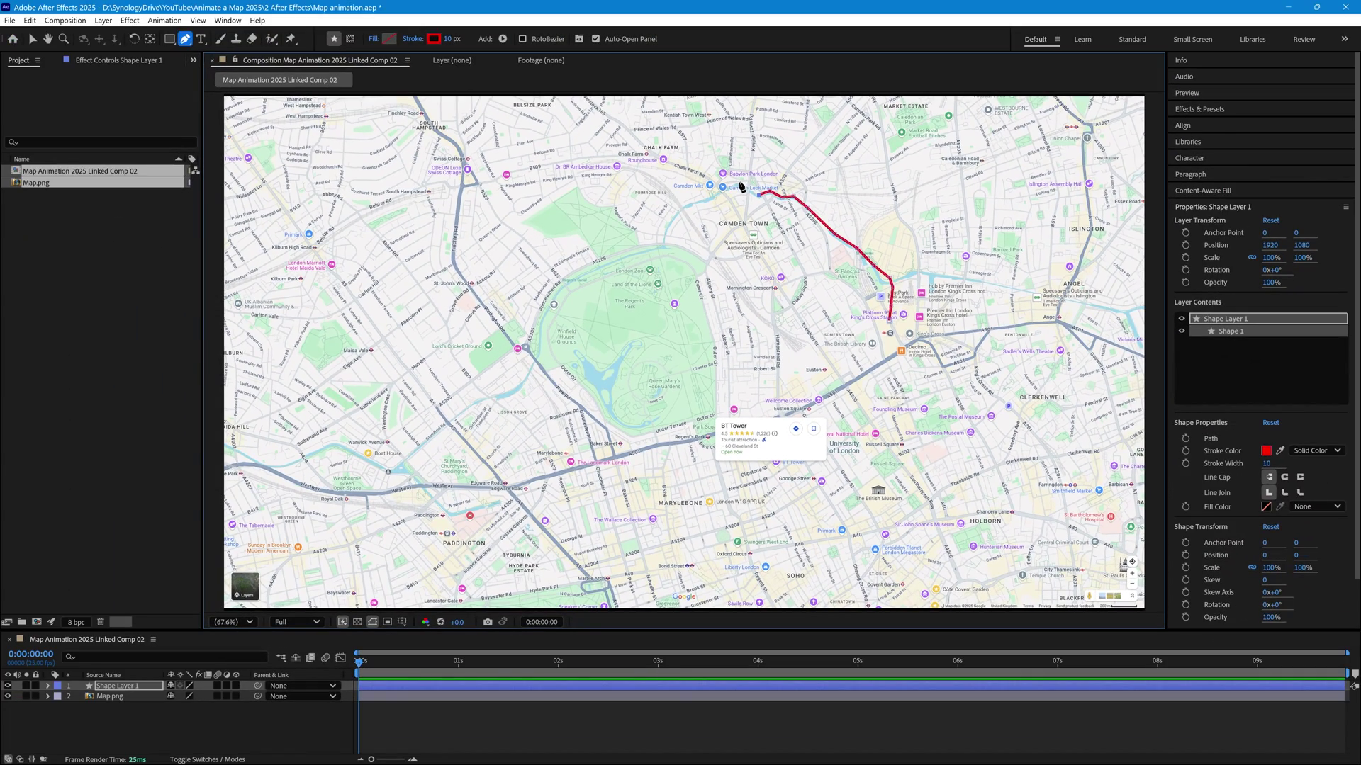
click(723, 188)
click(682, 205)
click(662, 243)
click(608, 260)
click(574, 273)
click(546, 306)
click(538, 331)
click(538, 353)
click(525, 376)
click(509, 389)
click(489, 394)
click(459, 411)
click(388, 471)
click(416, 483)
click(428, 494)
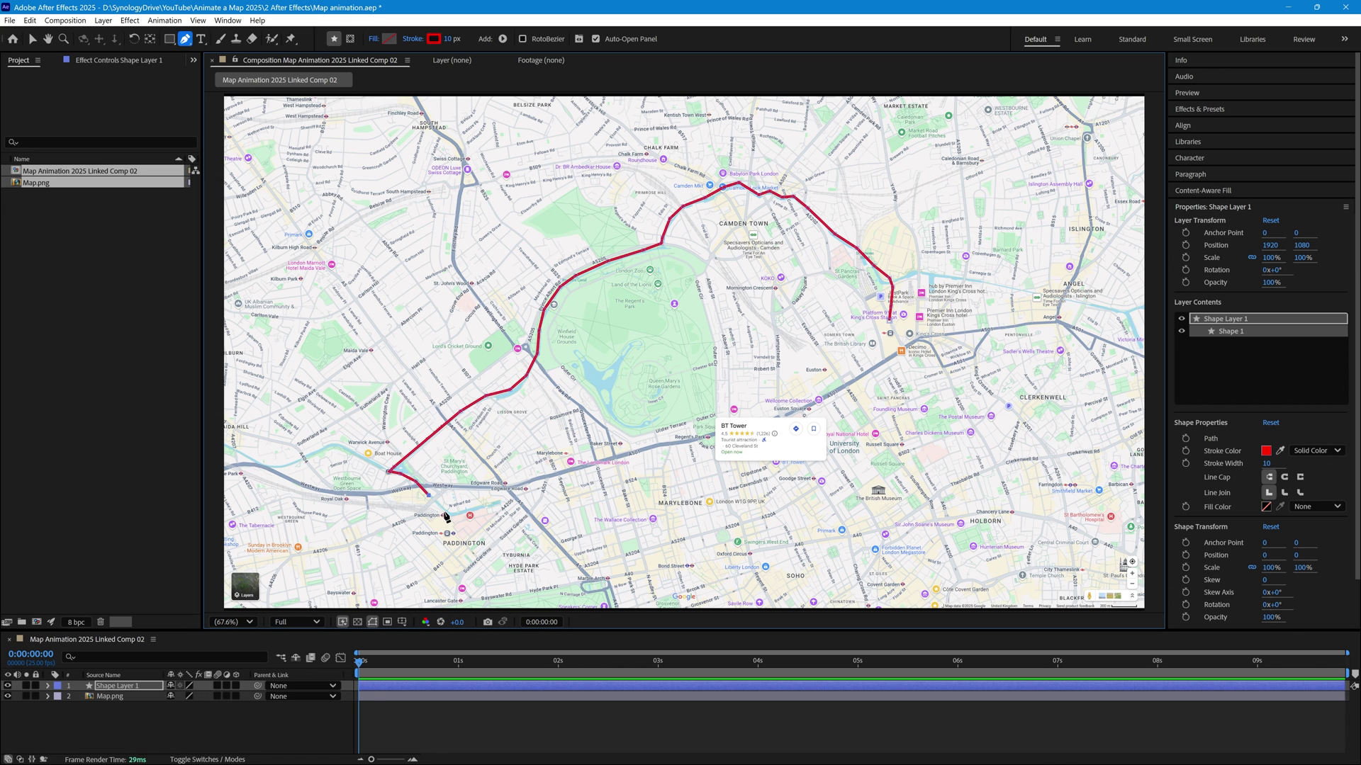
click(445, 515)
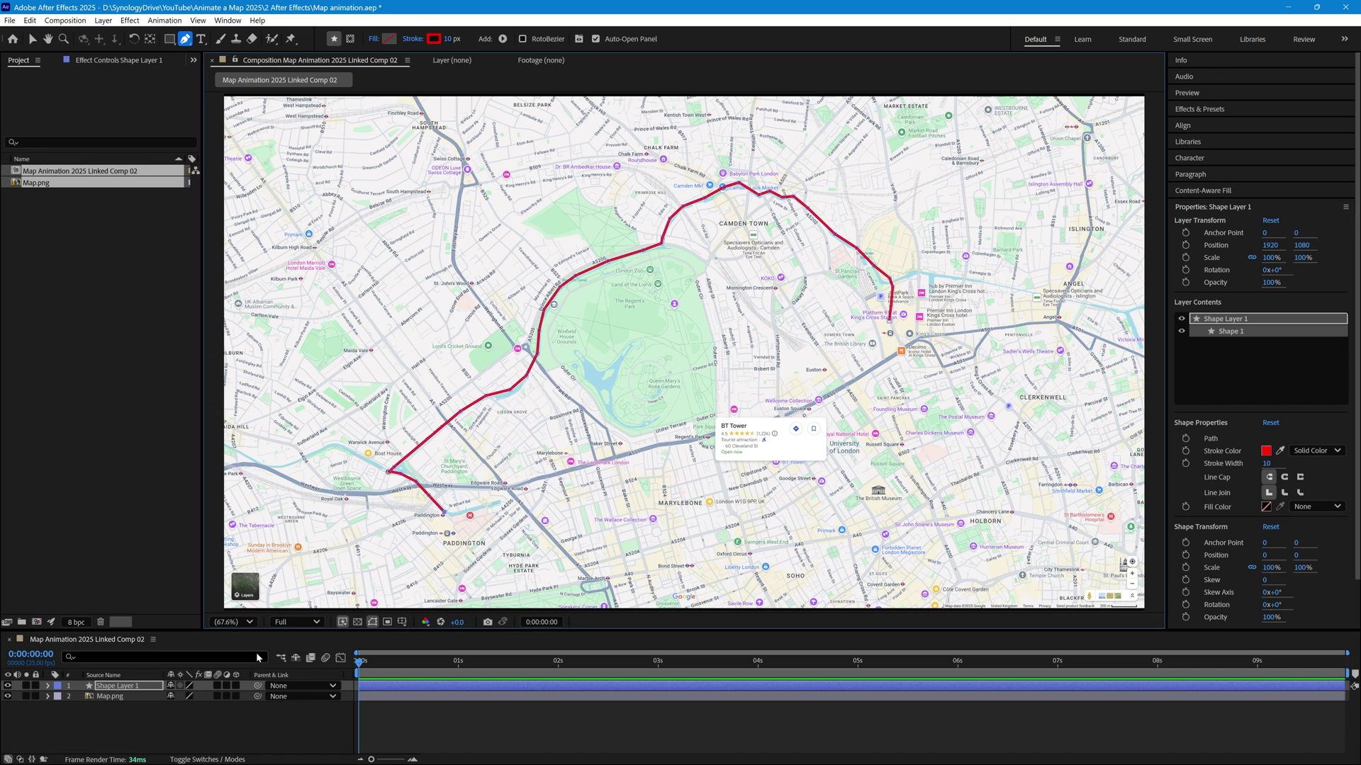
View the composition at 100% and add curve handles to the route's points at Prince Albert Road and Regent's Park's northern bend.
click(249, 622)
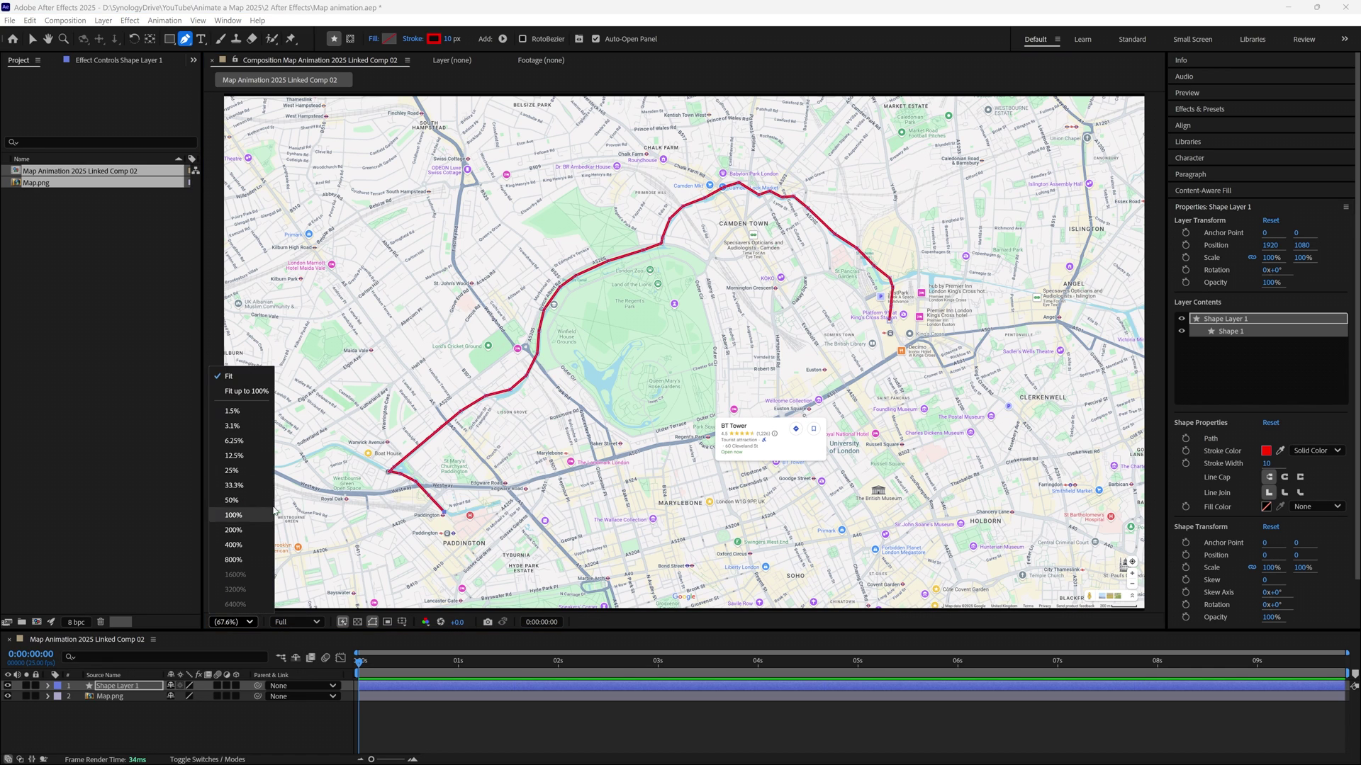
click(234, 515)
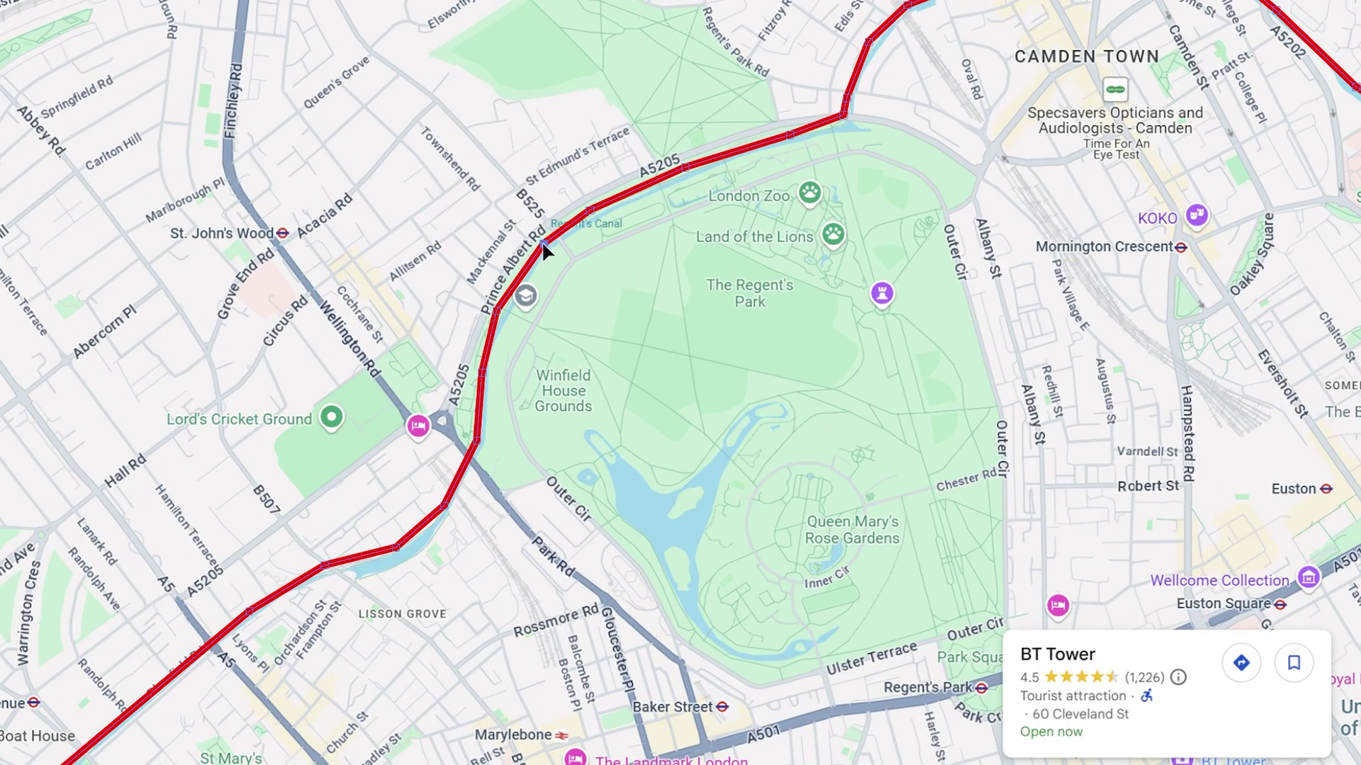
click(543, 245)
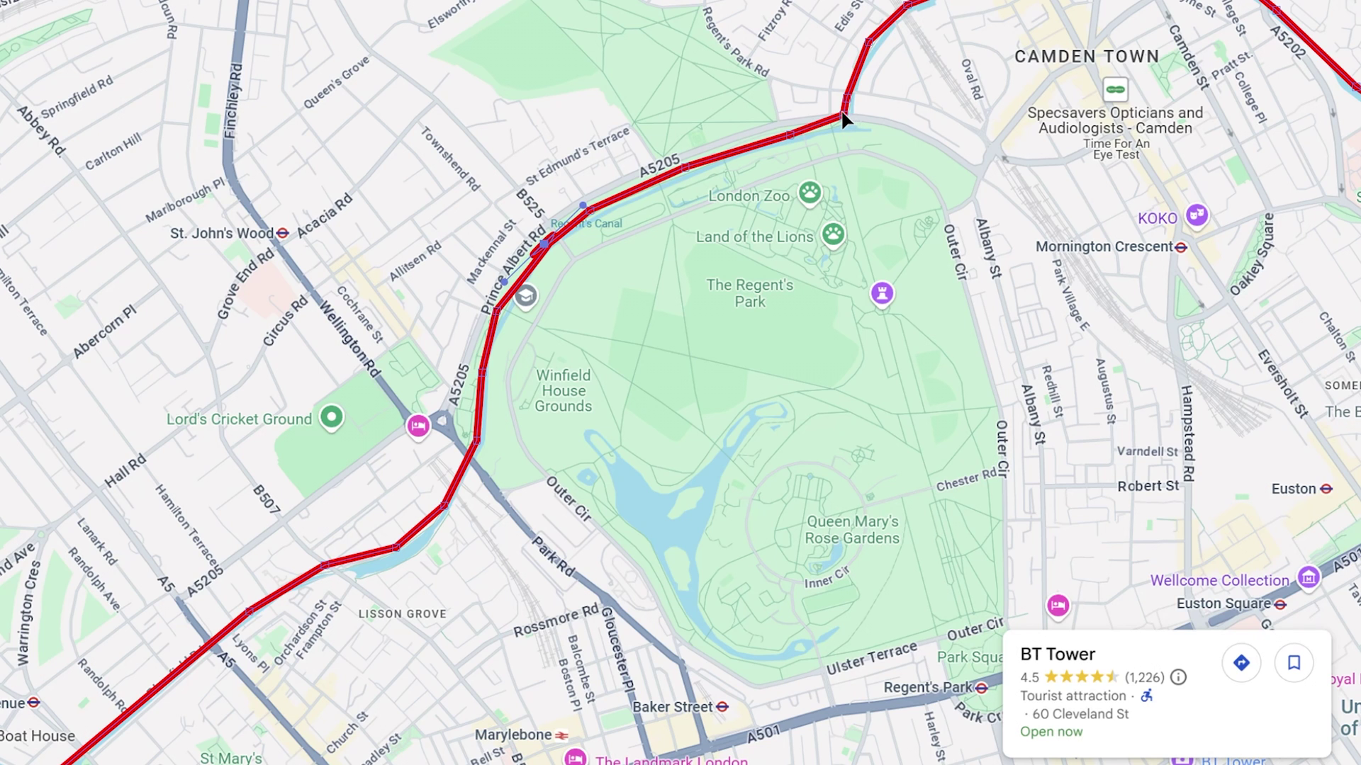
click(842, 115)
click(843, 114)
mouse_move(863, 105)
mouse_down()
mouse_move(874, 79)
mouse_move(871, 135)
mouse_move(882, 99)
mouse_up()
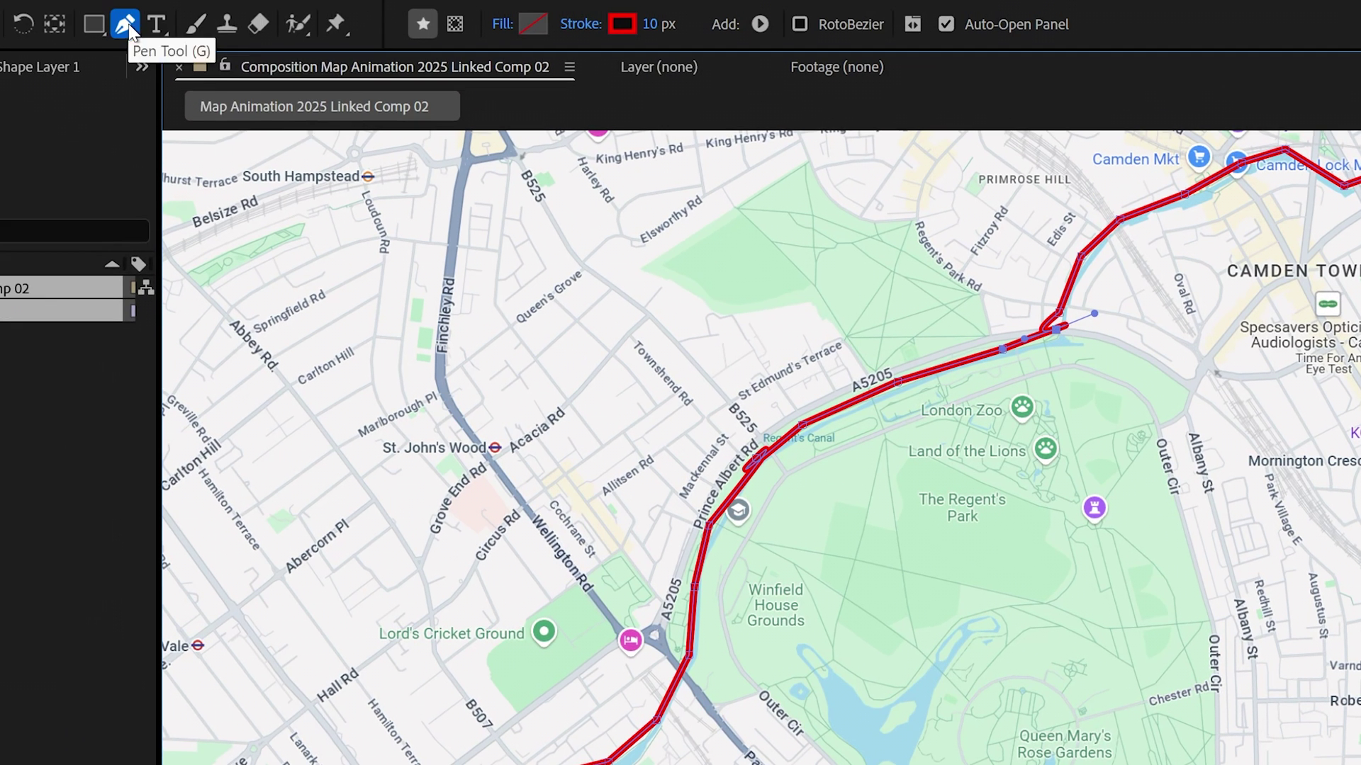
Turn the curved route point at Regent's Park's northern bend back into a corner with the Convert Vertex tool.
click(129, 28)
click(236, 104)
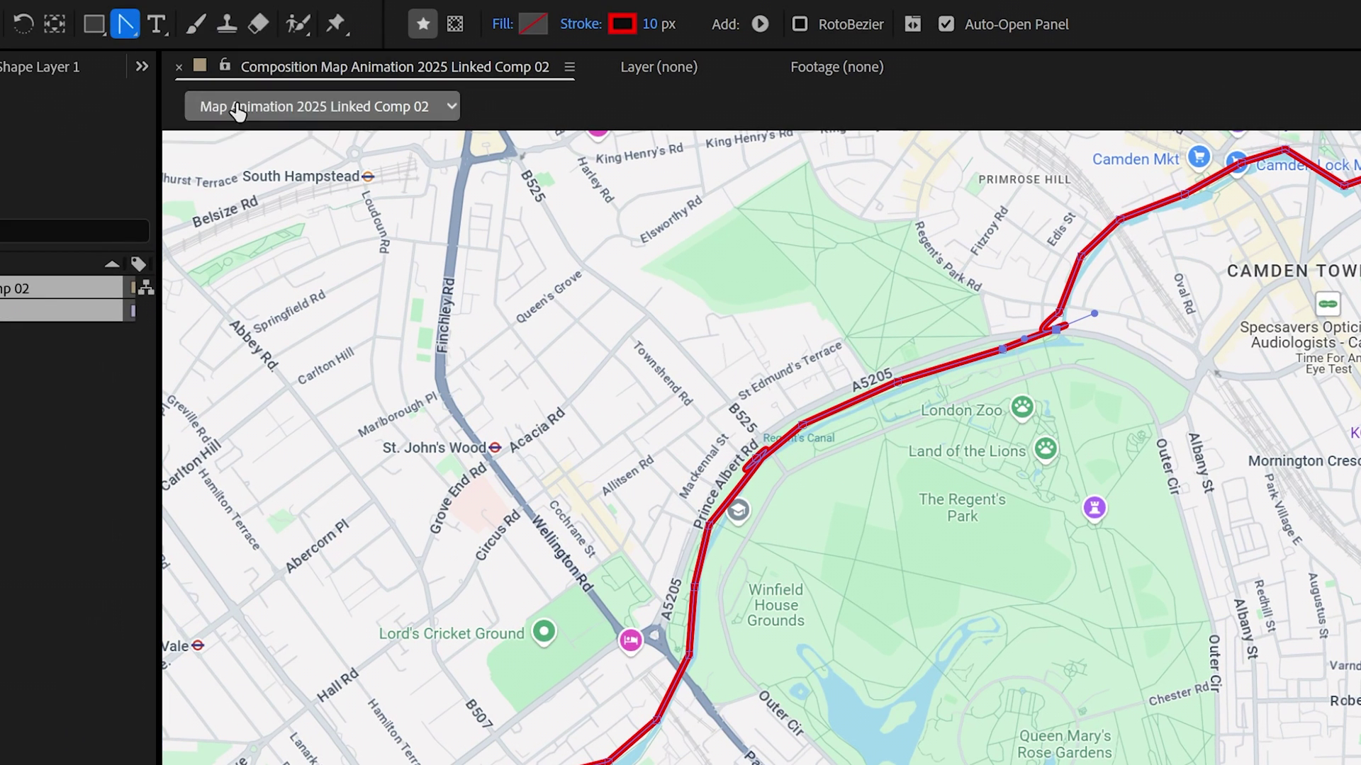
click(1056, 330)
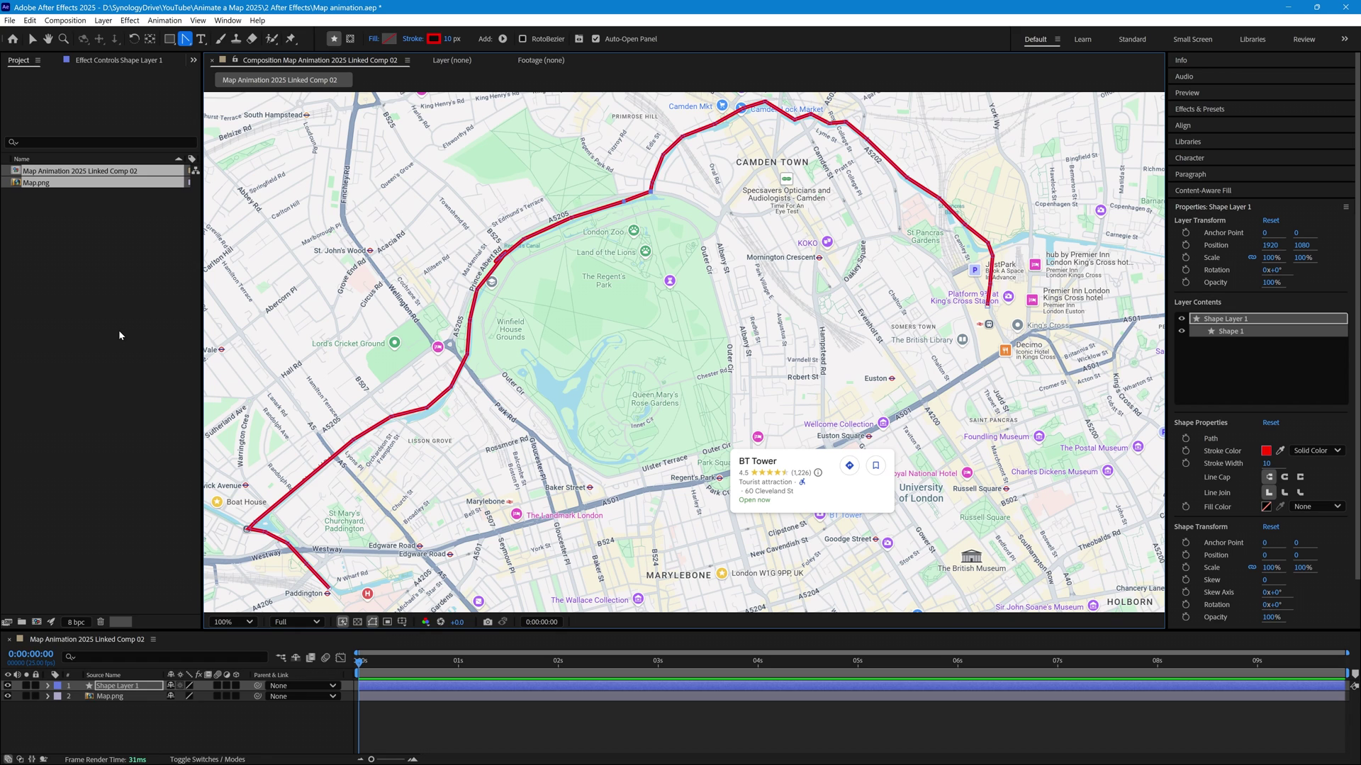
Add a Trim Paths operator to Shape 1 in the contents of Shape Layer 1.
click(31, 38)
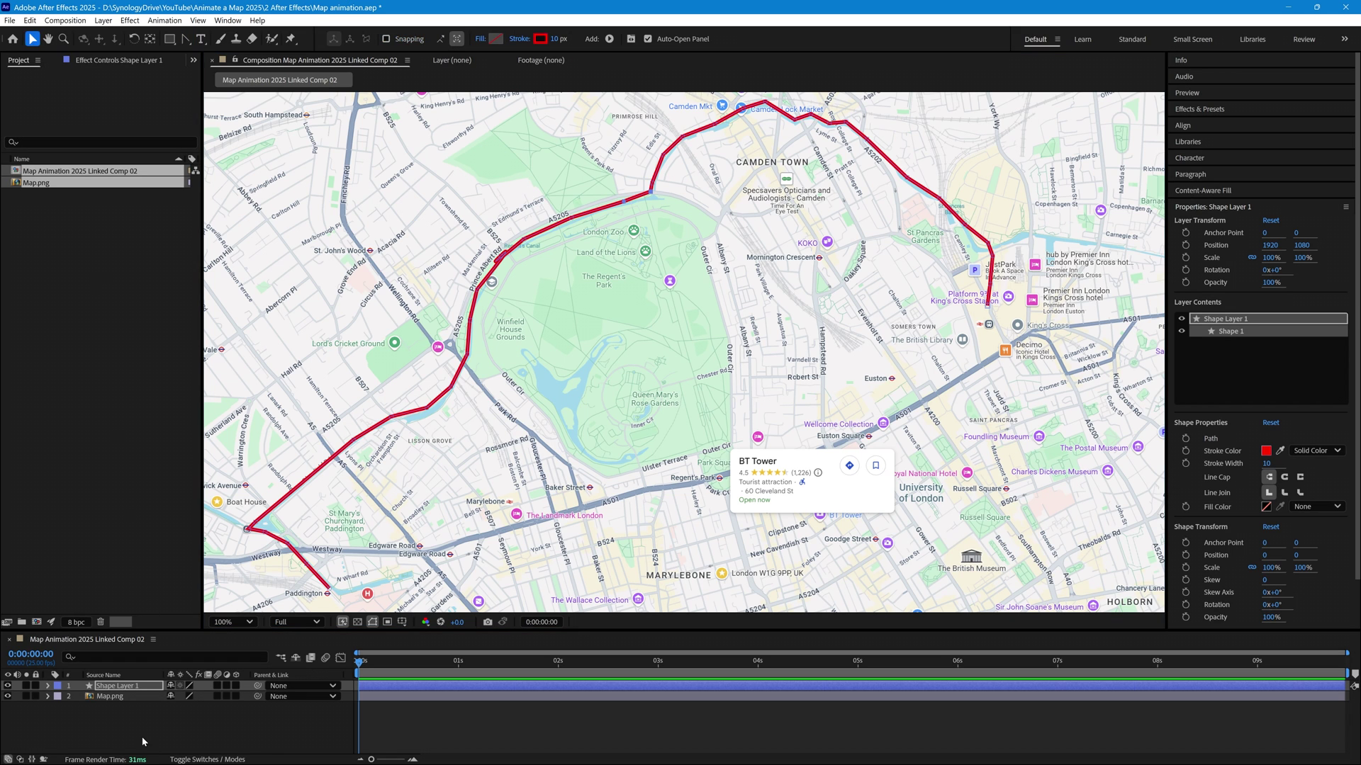
drag(446, 630, 436, 534)
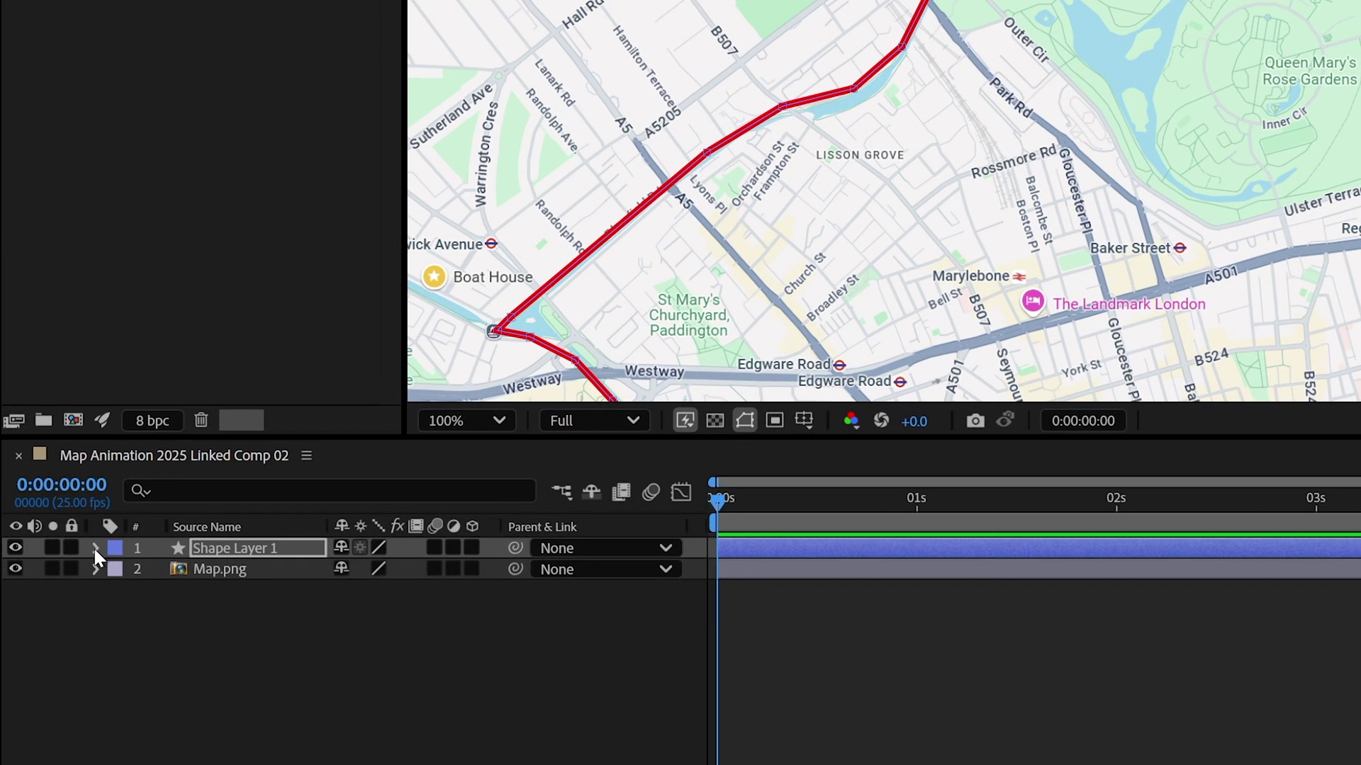
click(47, 589)
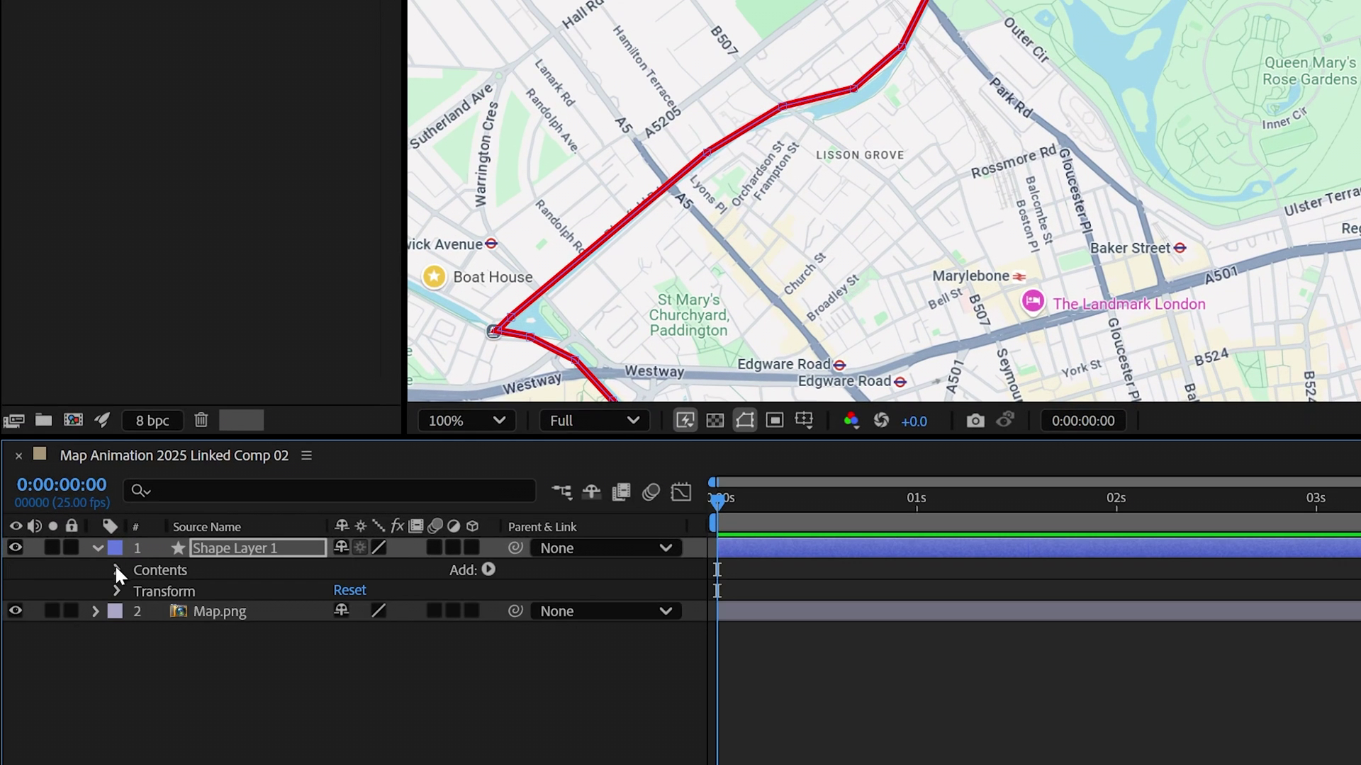
click(117, 570)
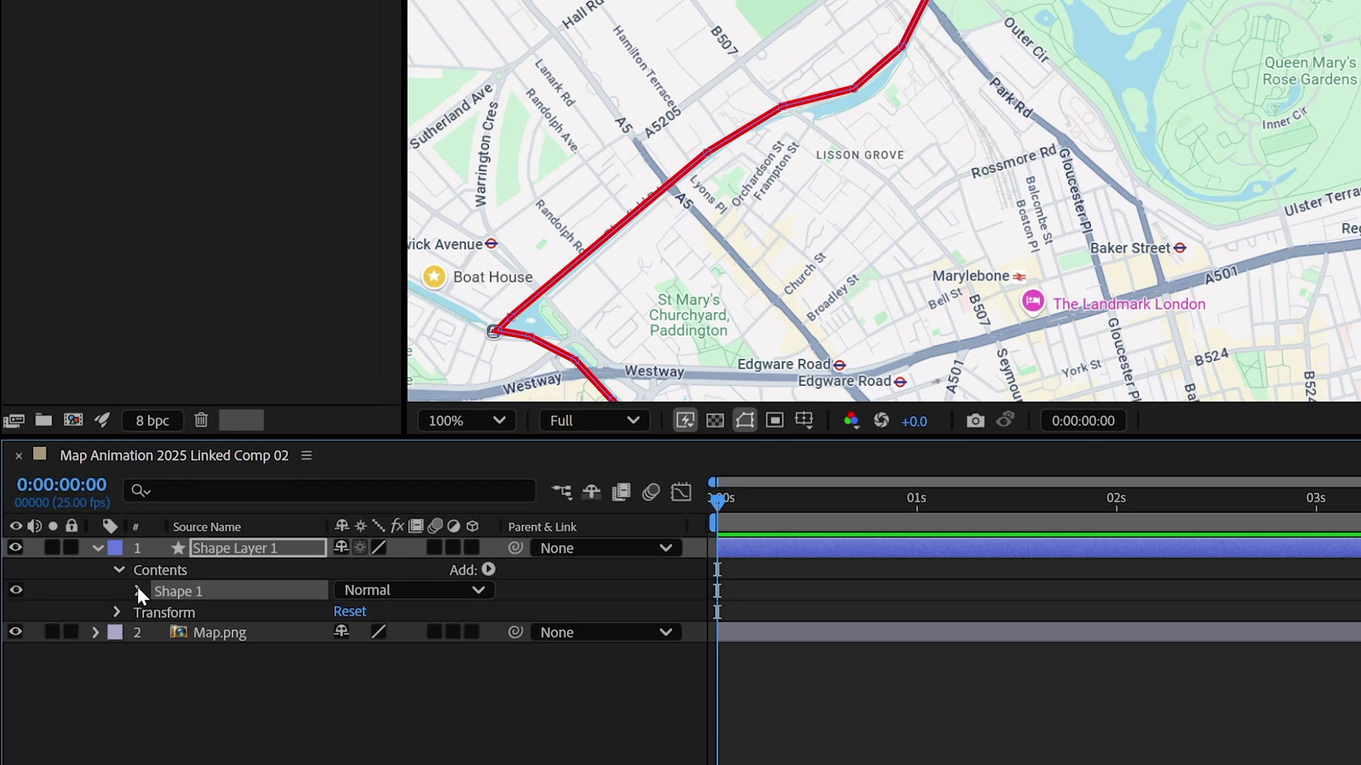
click(138, 591)
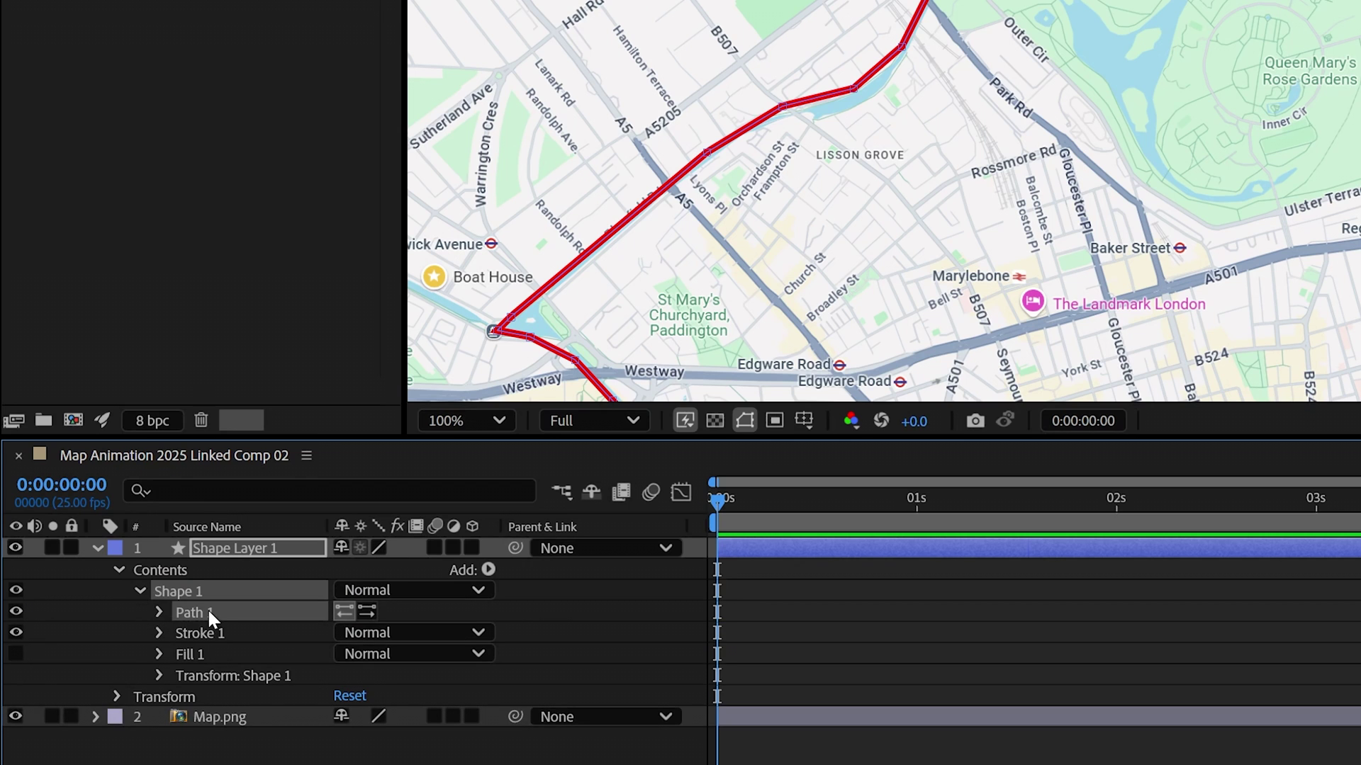
click(488, 571)
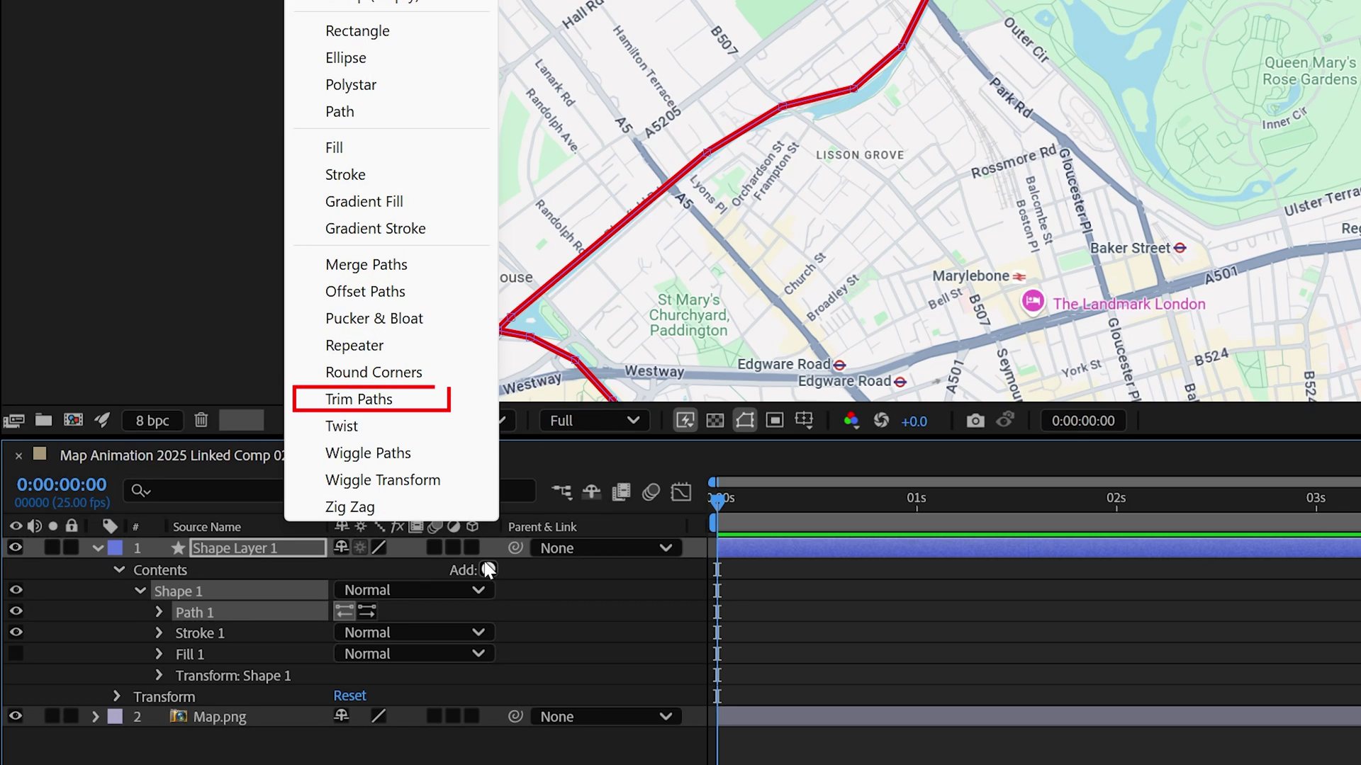
click(358, 399)
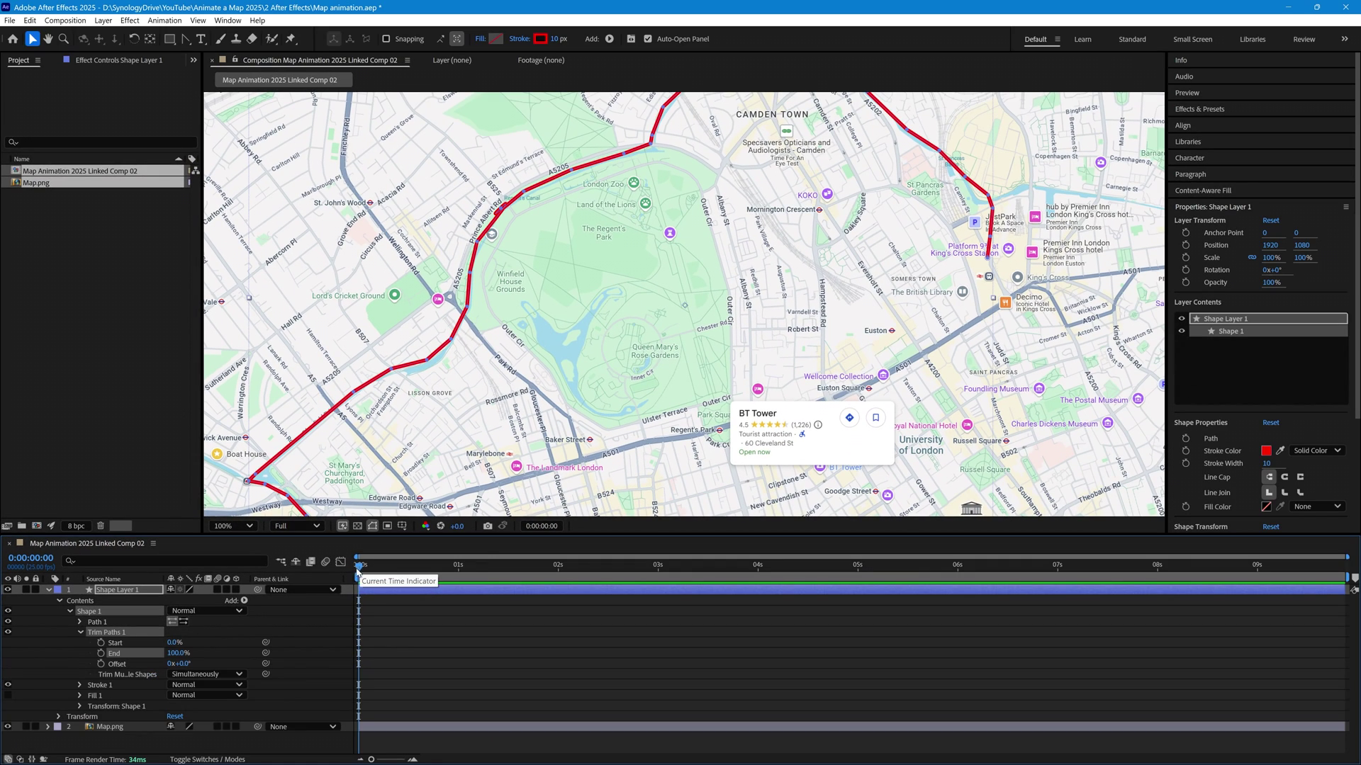
Keyframe the Trim Paths End value at 0% at 1 second and 100% at 9 seconds.
drag(358, 567, 459, 576)
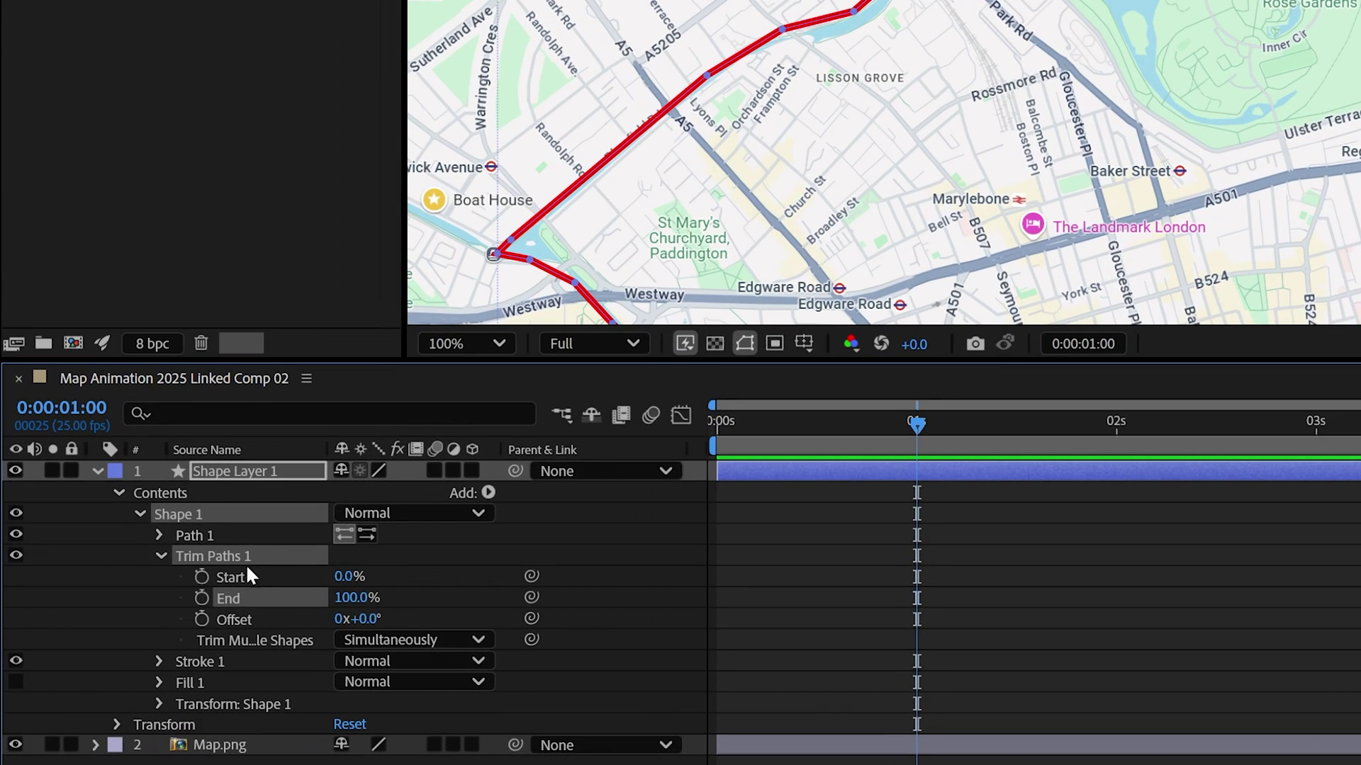
click(201, 597)
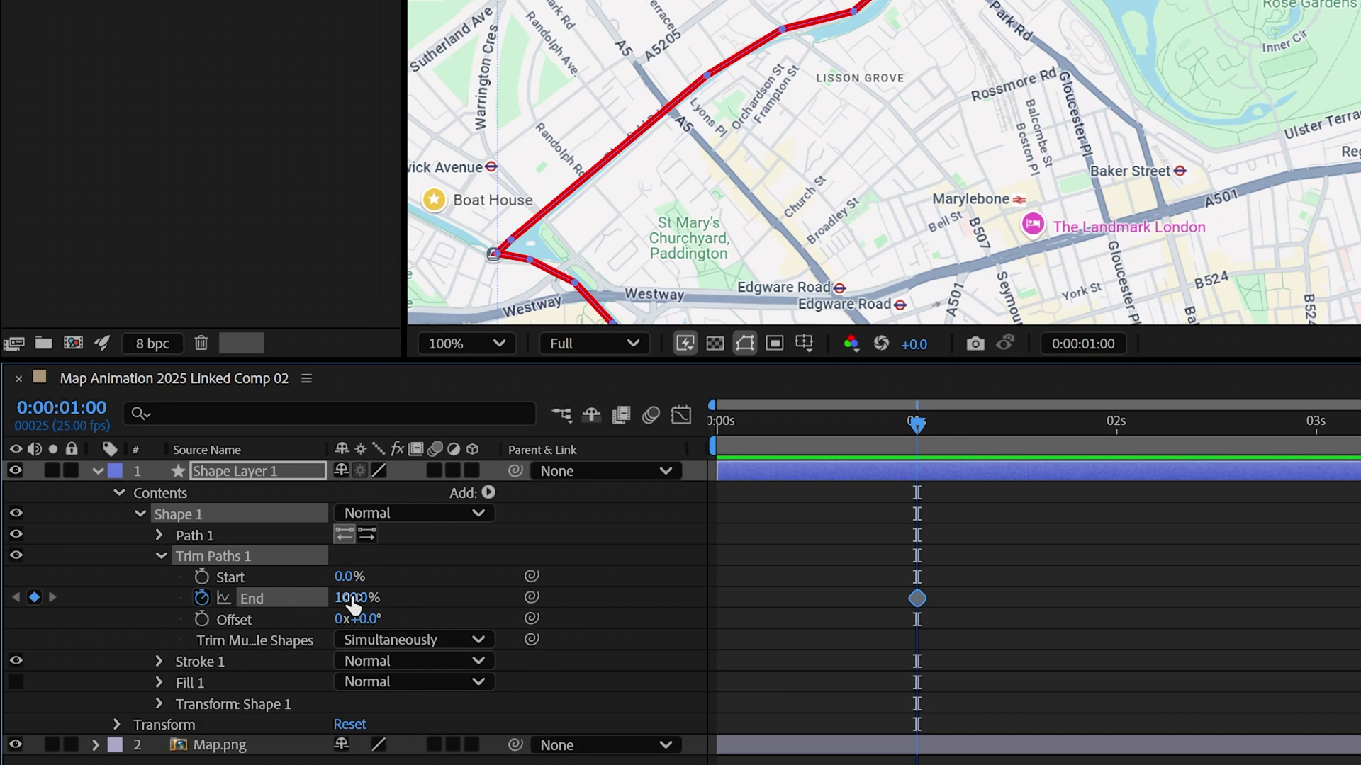
drag(345, 598, 29, 580)
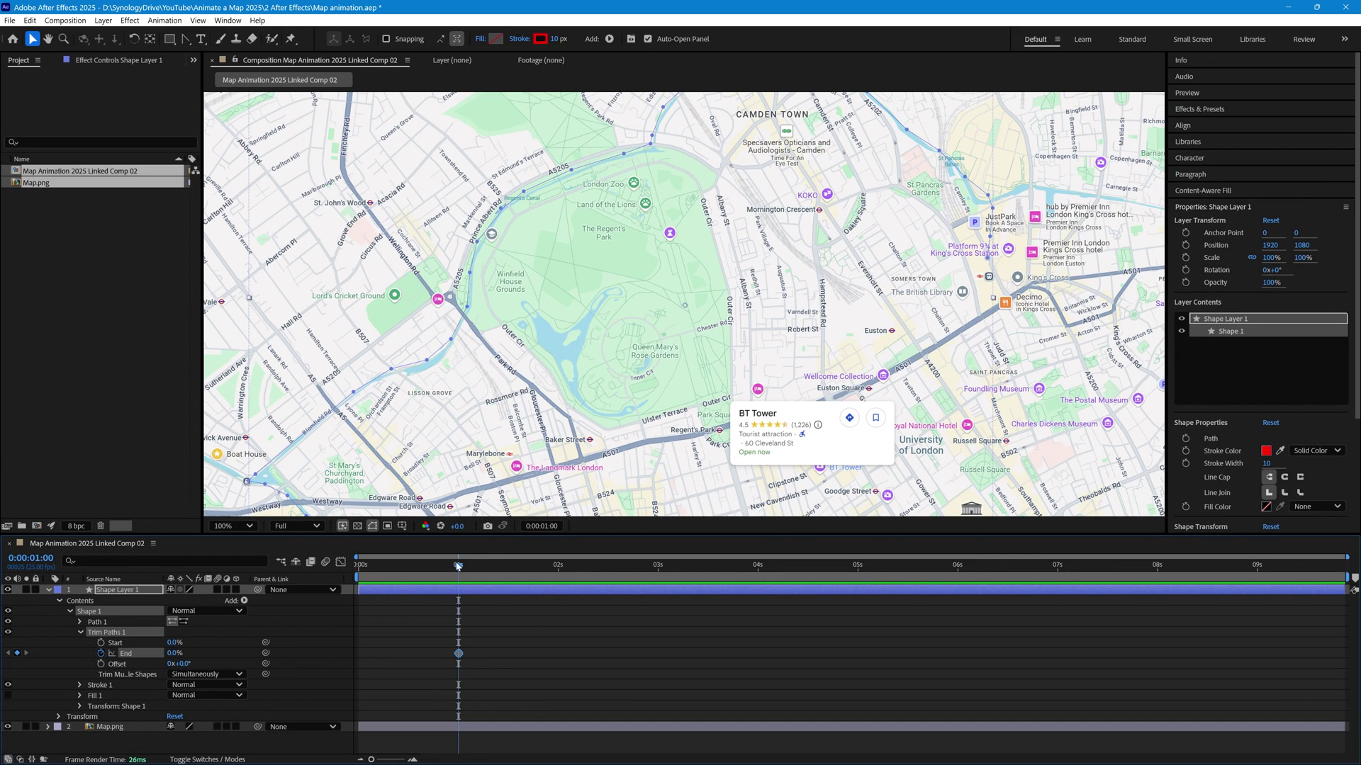
drag(464, 569, 1257, 569)
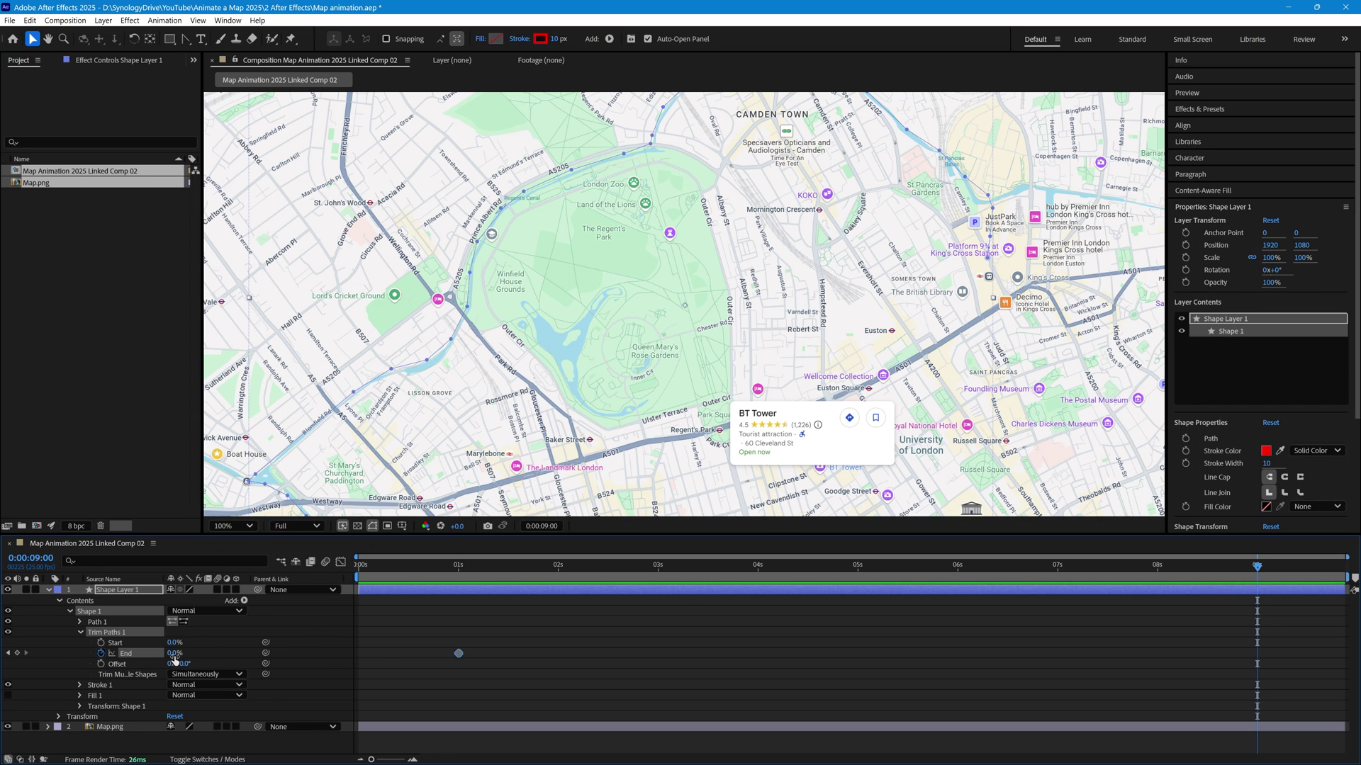
drag(172, 652, 346, 653)
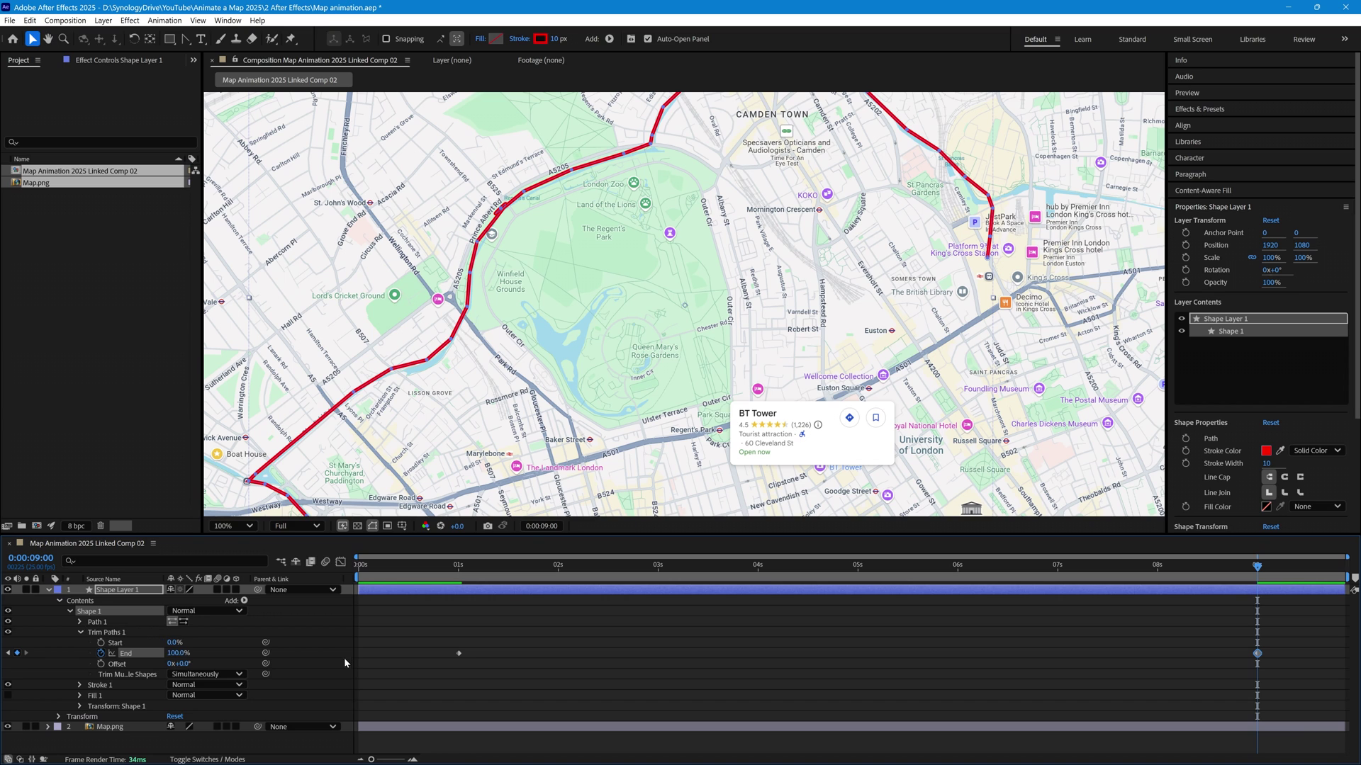
Fit the whole composition in the viewer and play back the route animation from near its start.
click(367, 567)
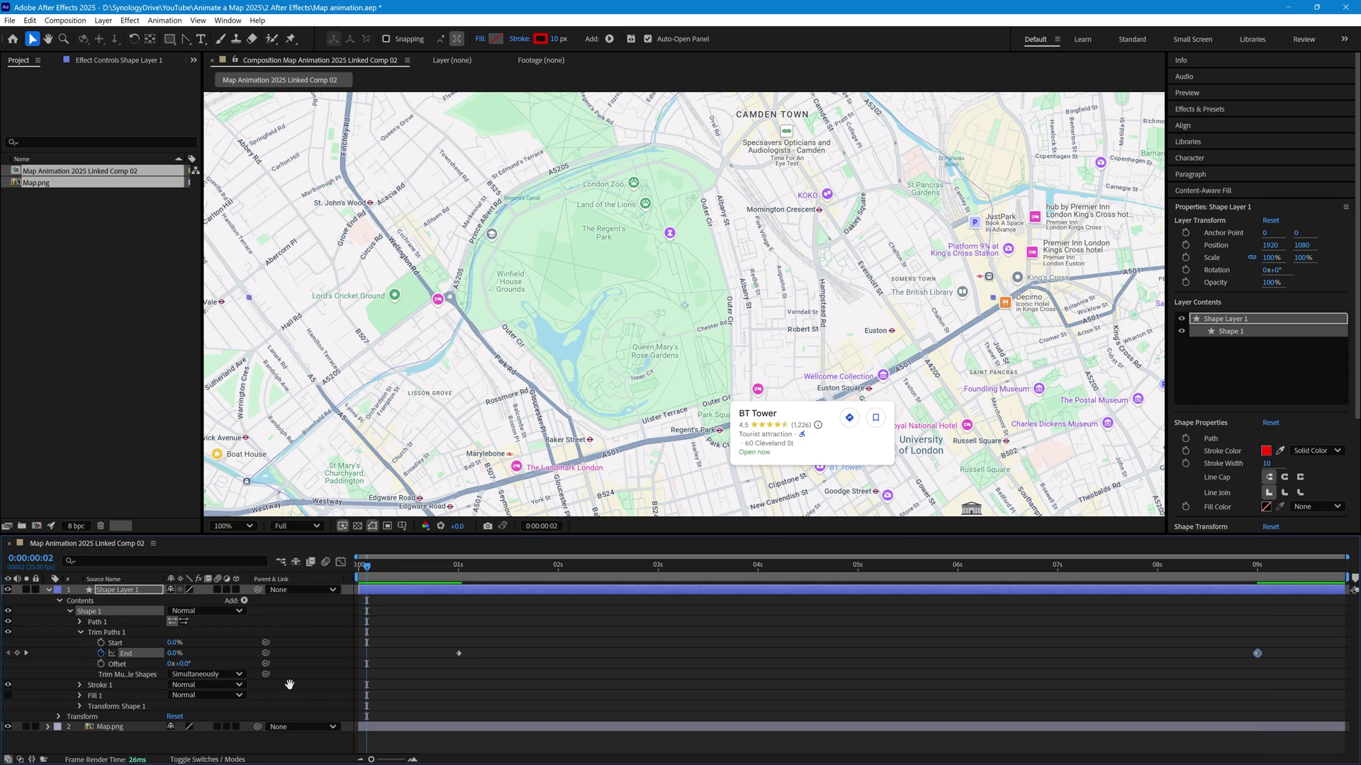
key(Page_Up)
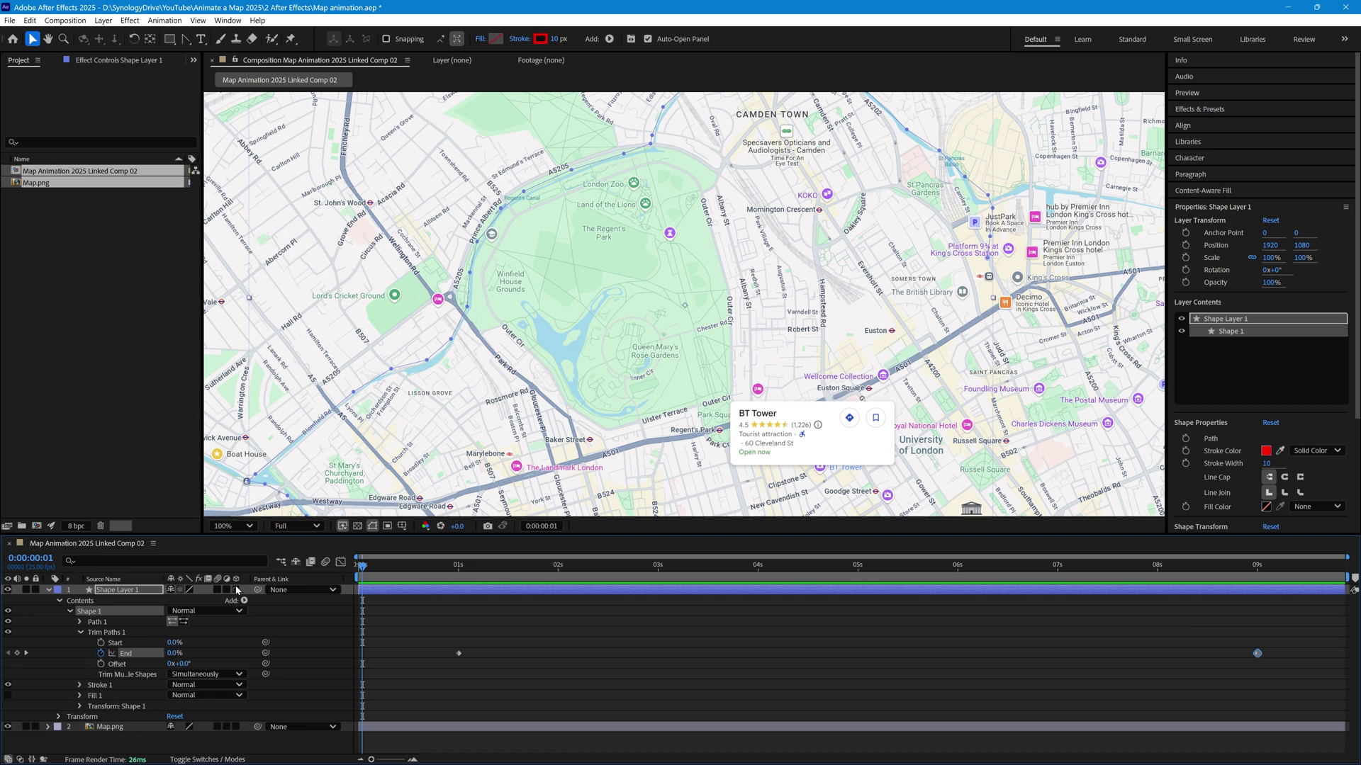
click(244, 527)
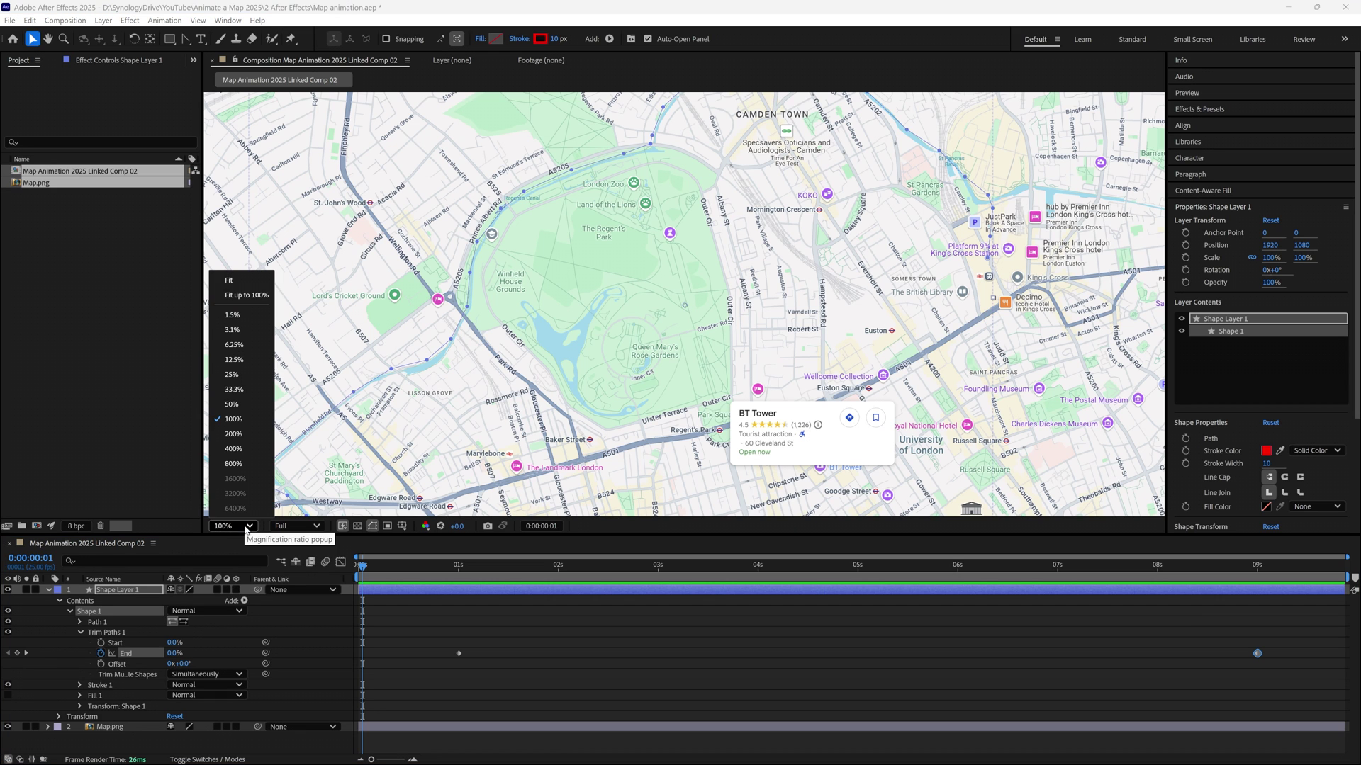
click(229, 281)
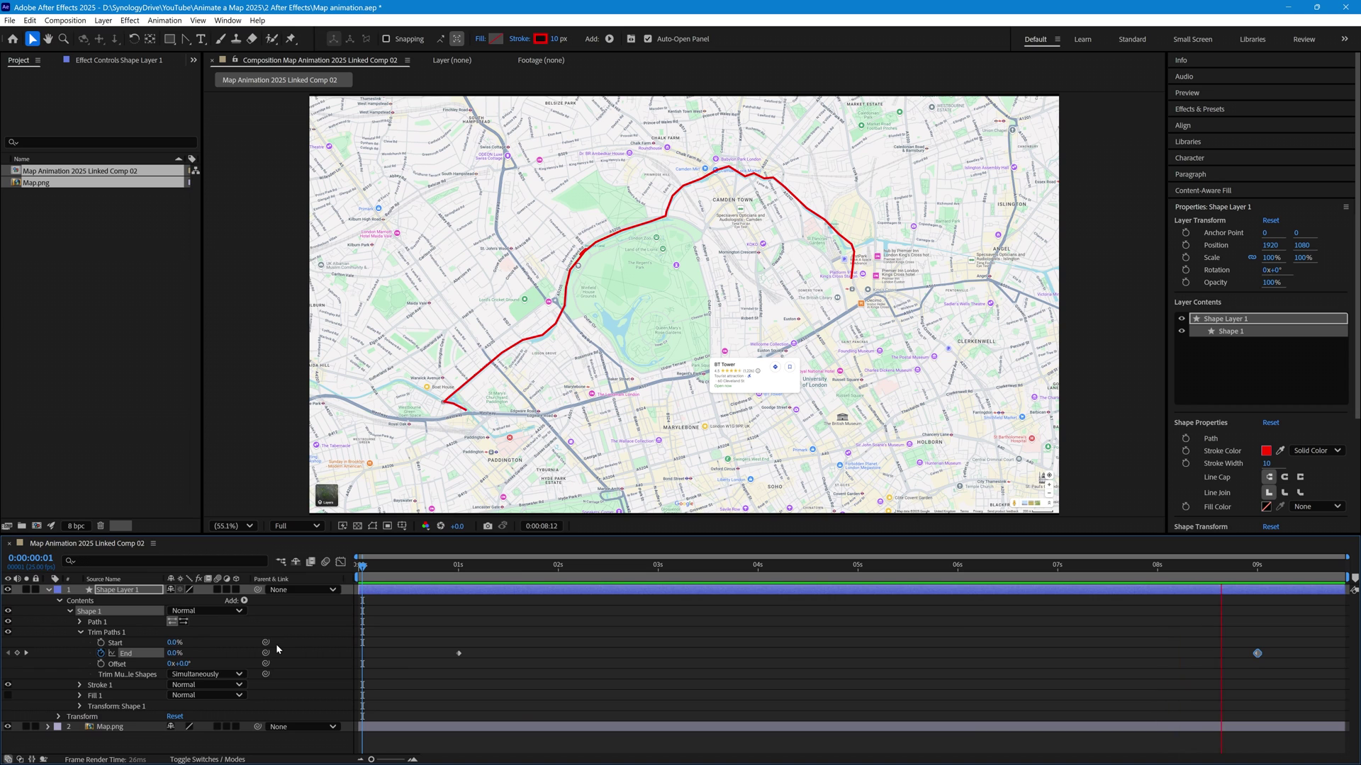
key(space)
Apply Easy Ease to both Trim Paths End keyframes.
drag(439, 640, 1291, 666)
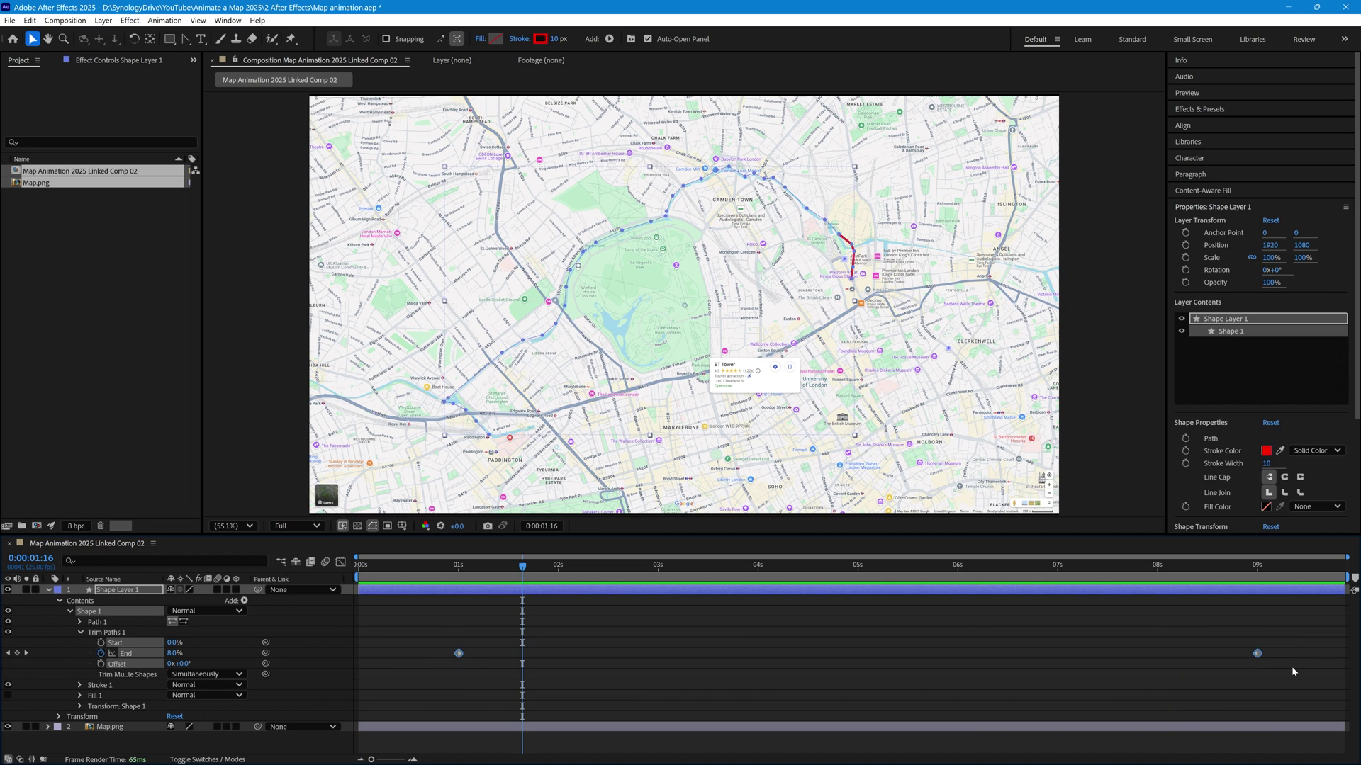
right_click(458, 654)
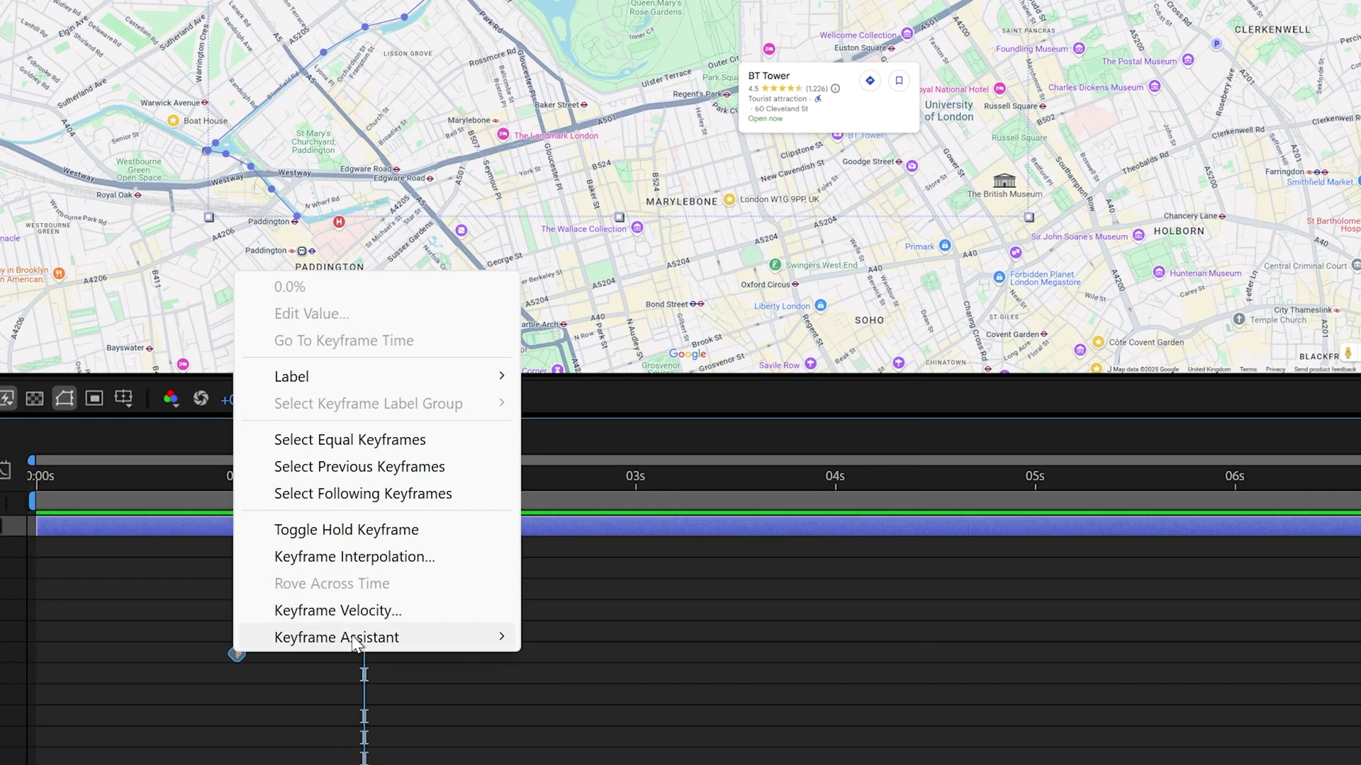
mouse_move(518, 647)
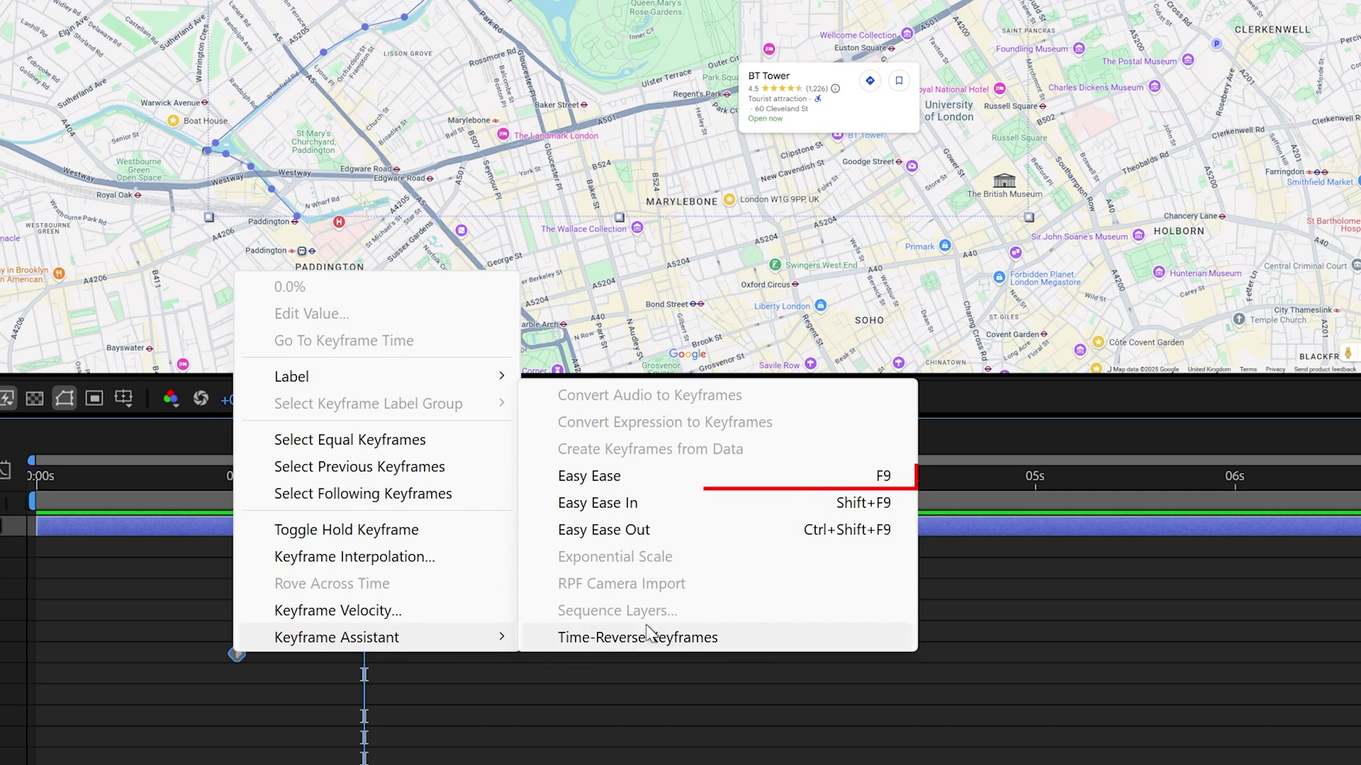
click(599, 483)
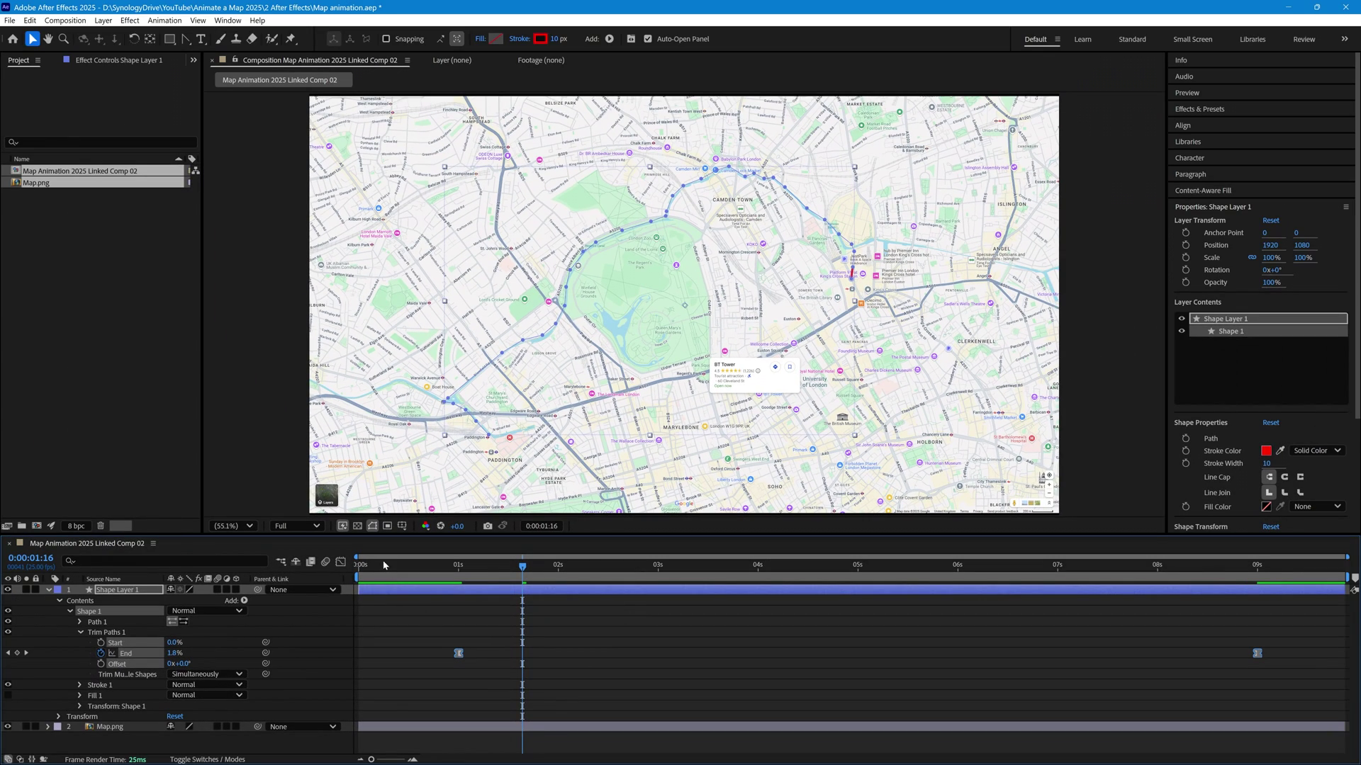
Play back the eased route animation from near the start of the composition.
click(380, 567)
key(space)
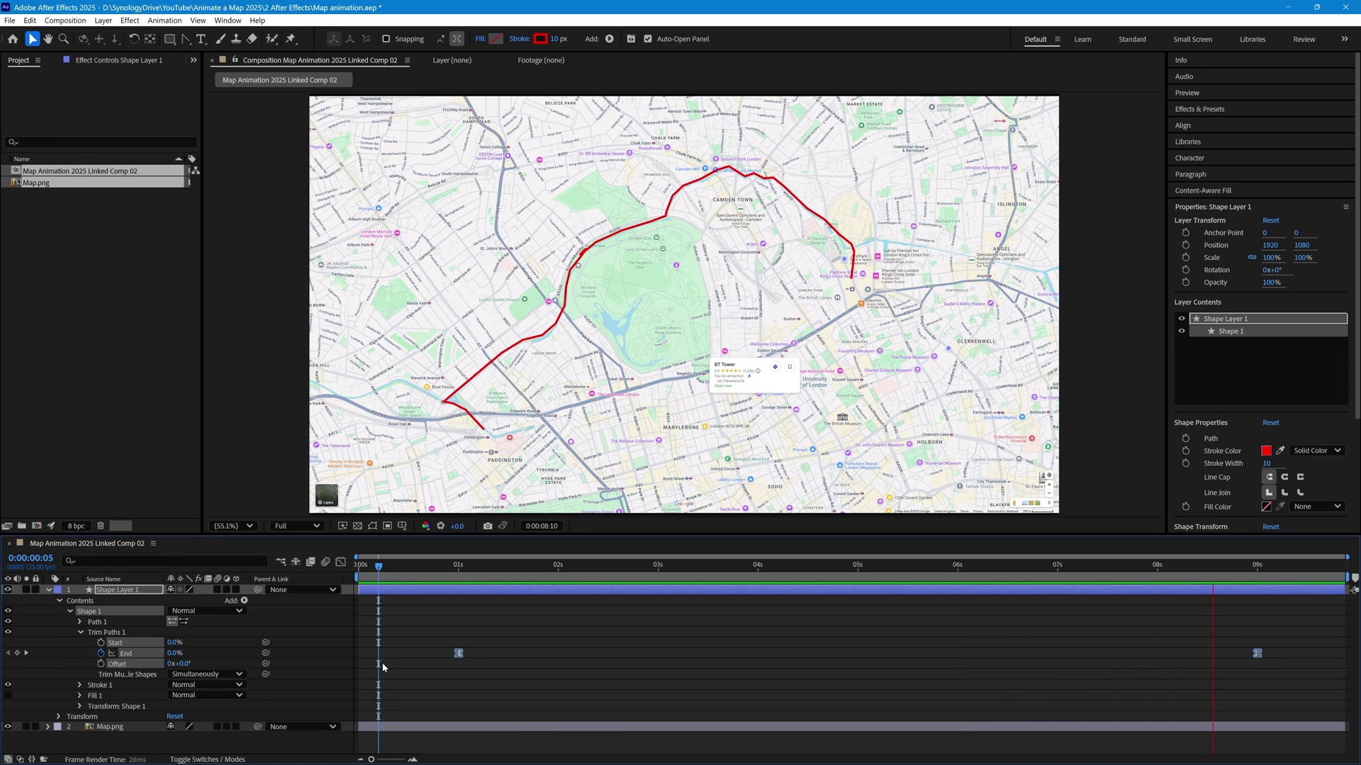
key(space)
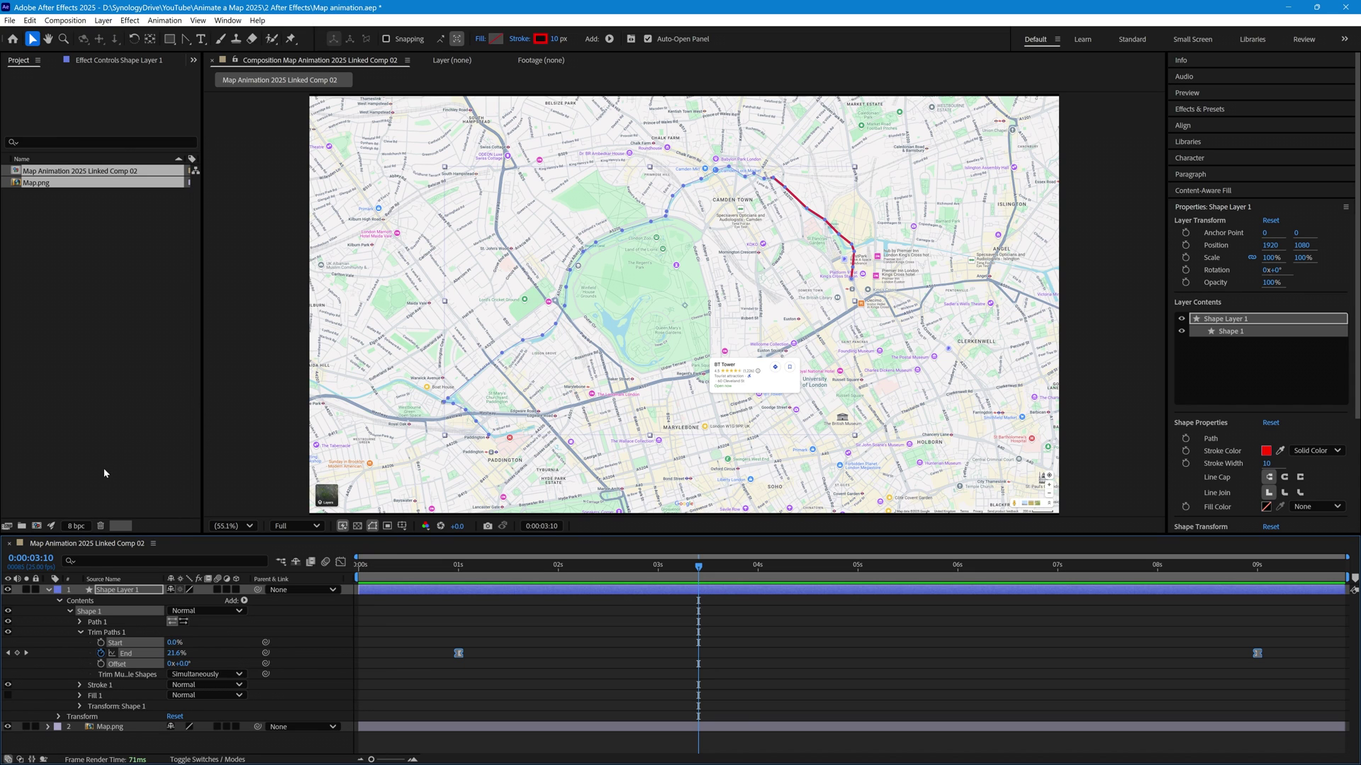
Collapse and deselect Shape Layer 1, and set up the Ellipse tool with a solid fill of FF0000.
click(48, 589)
click(106, 658)
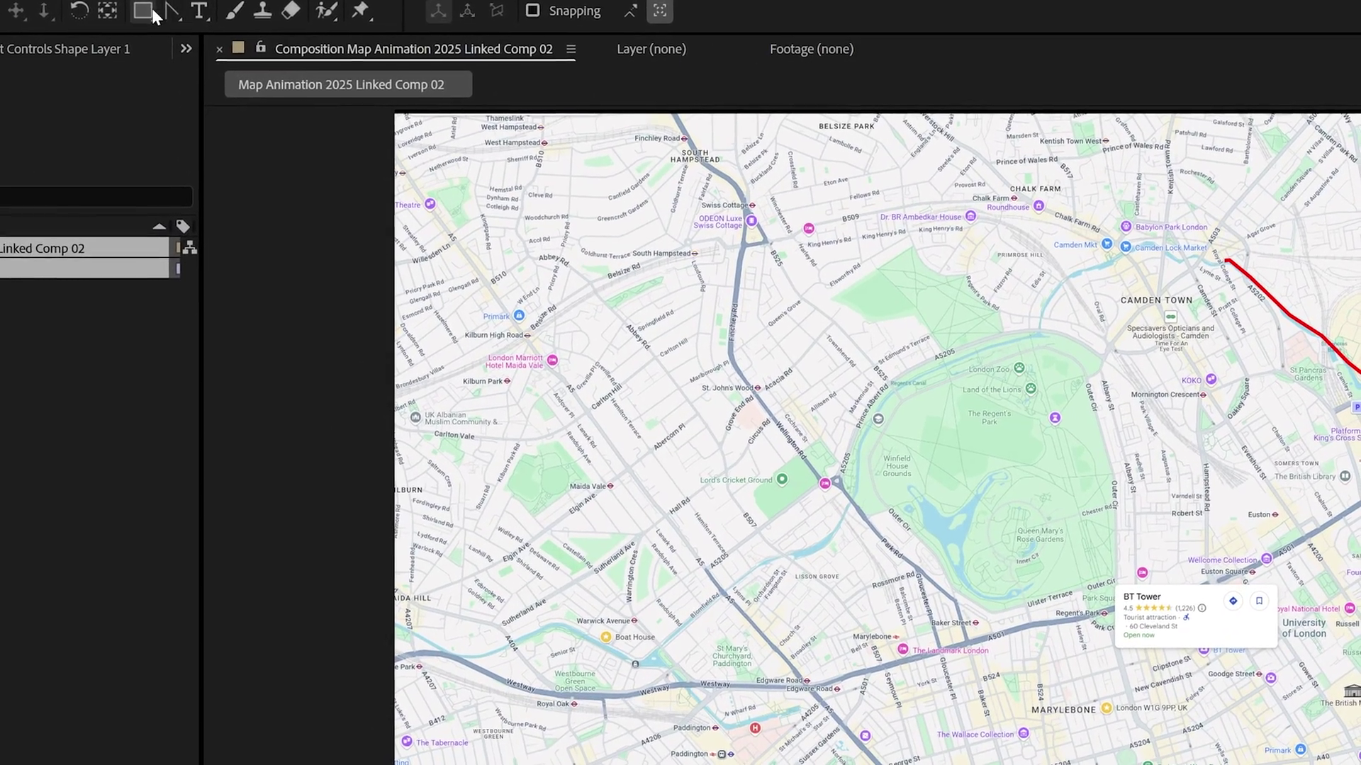
click(149, 12)
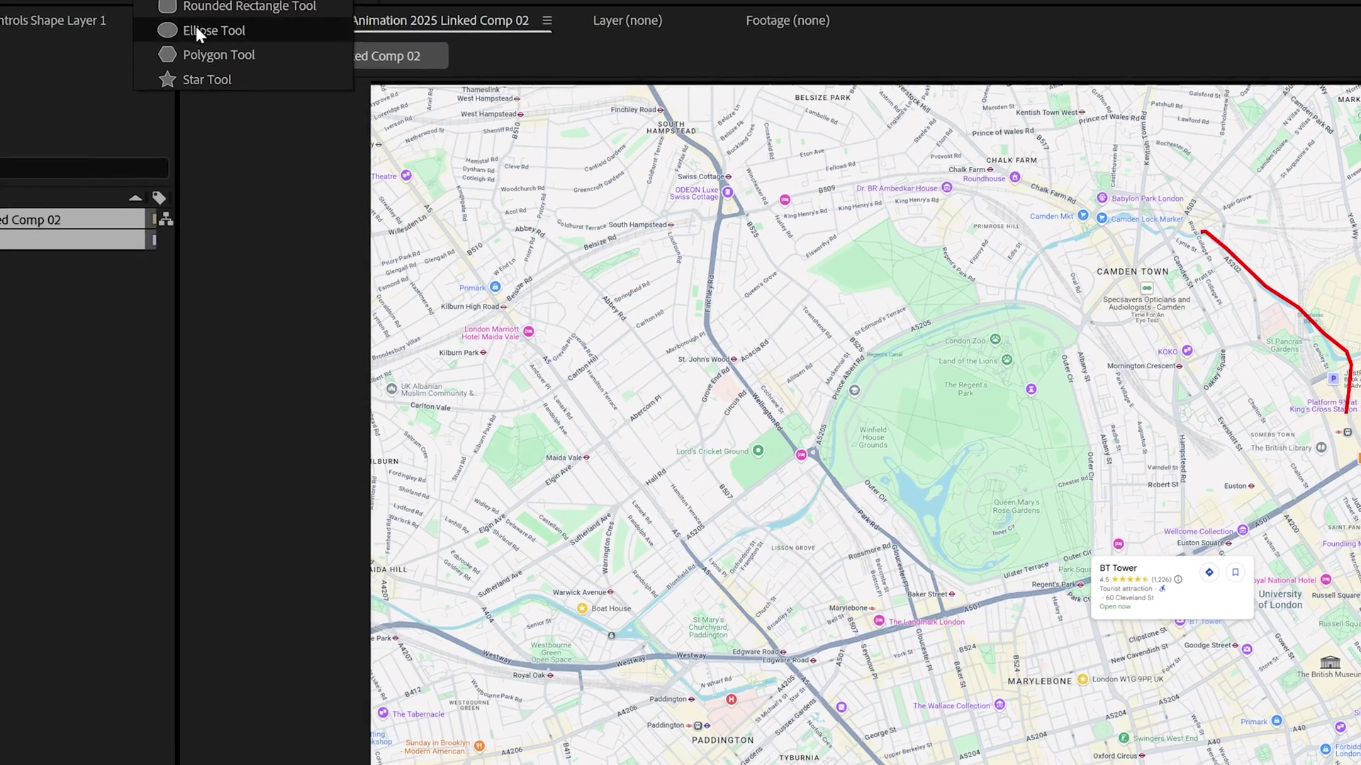
click(196, 30)
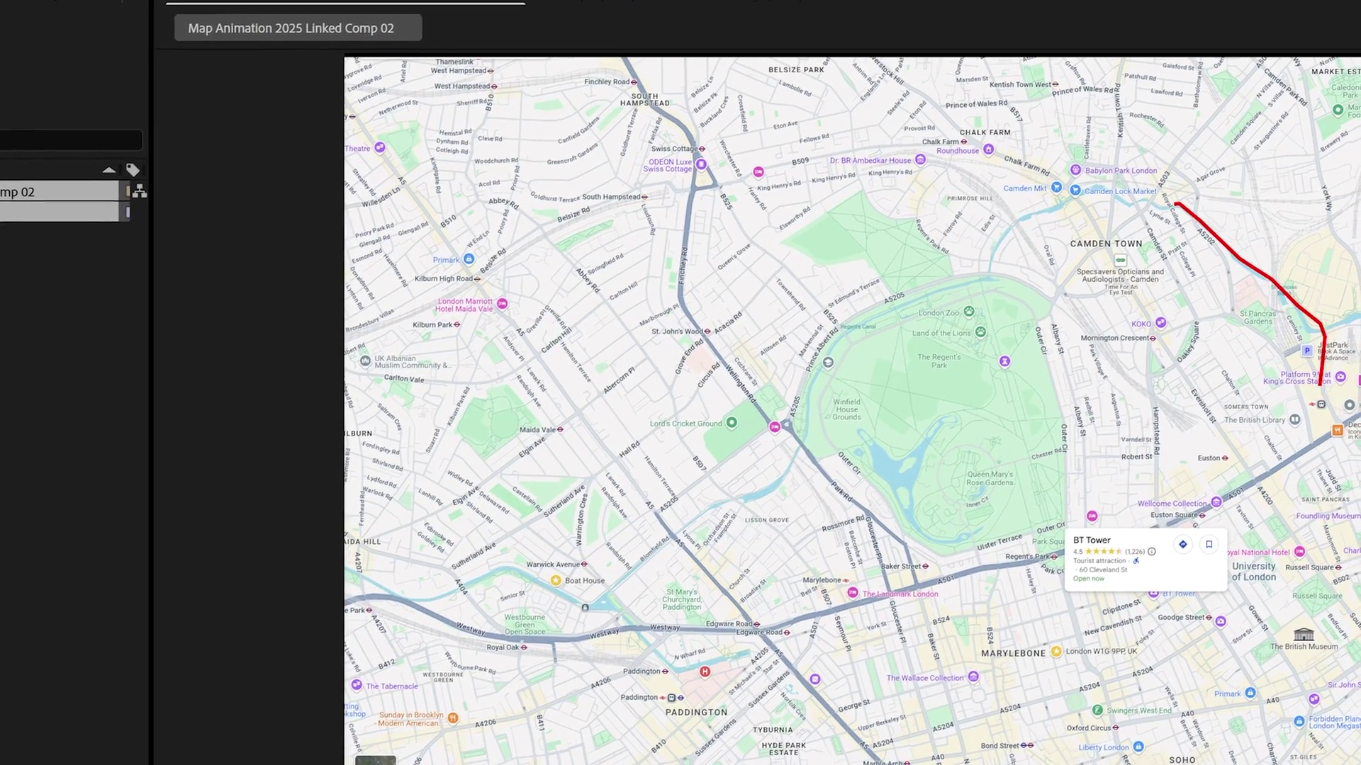
click(472, 43)
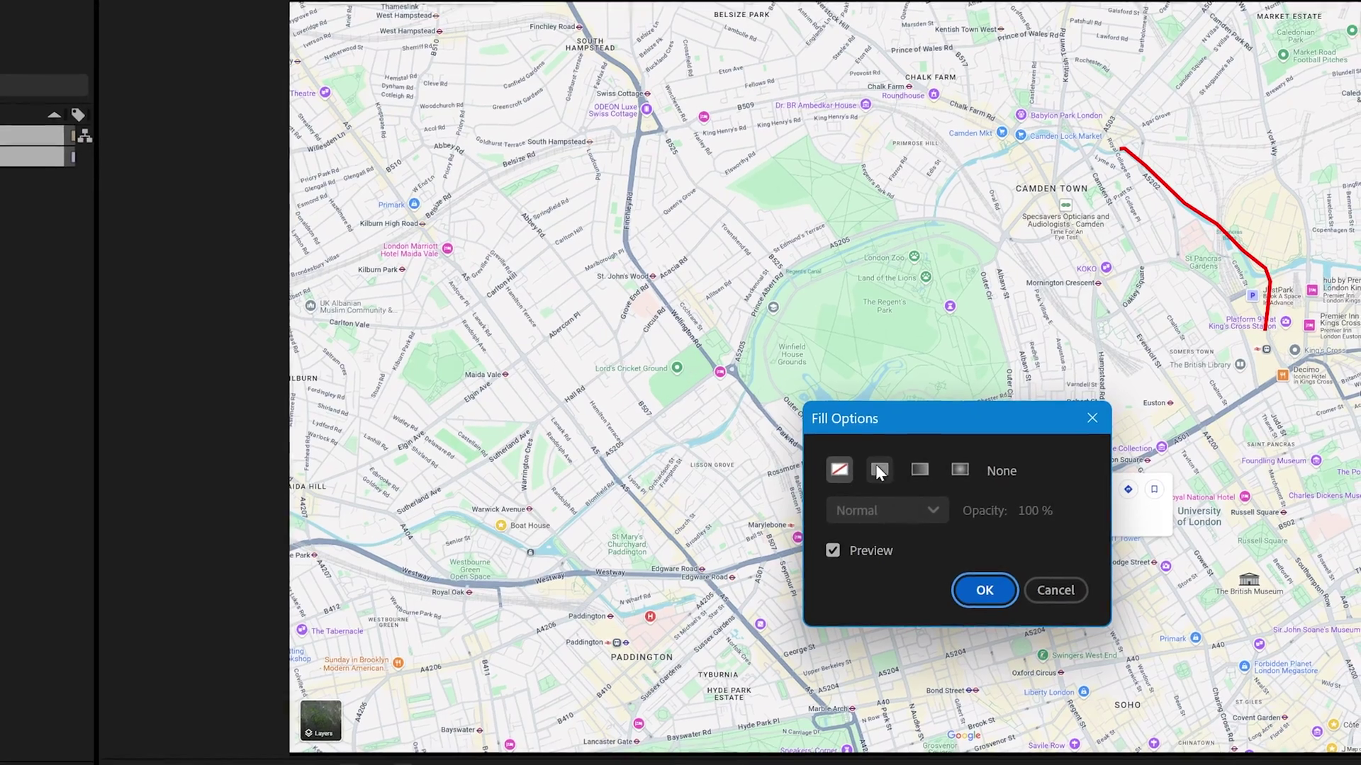
click(878, 470)
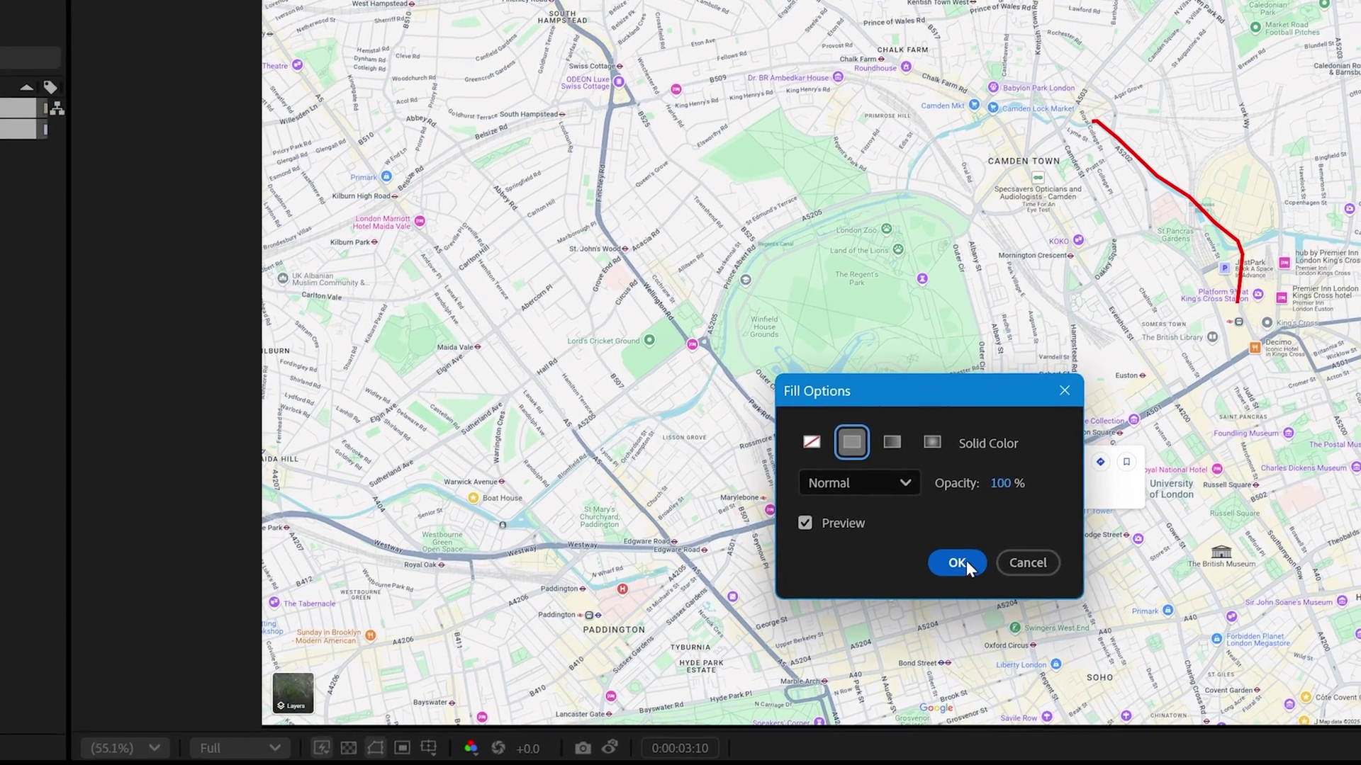
click(956, 563)
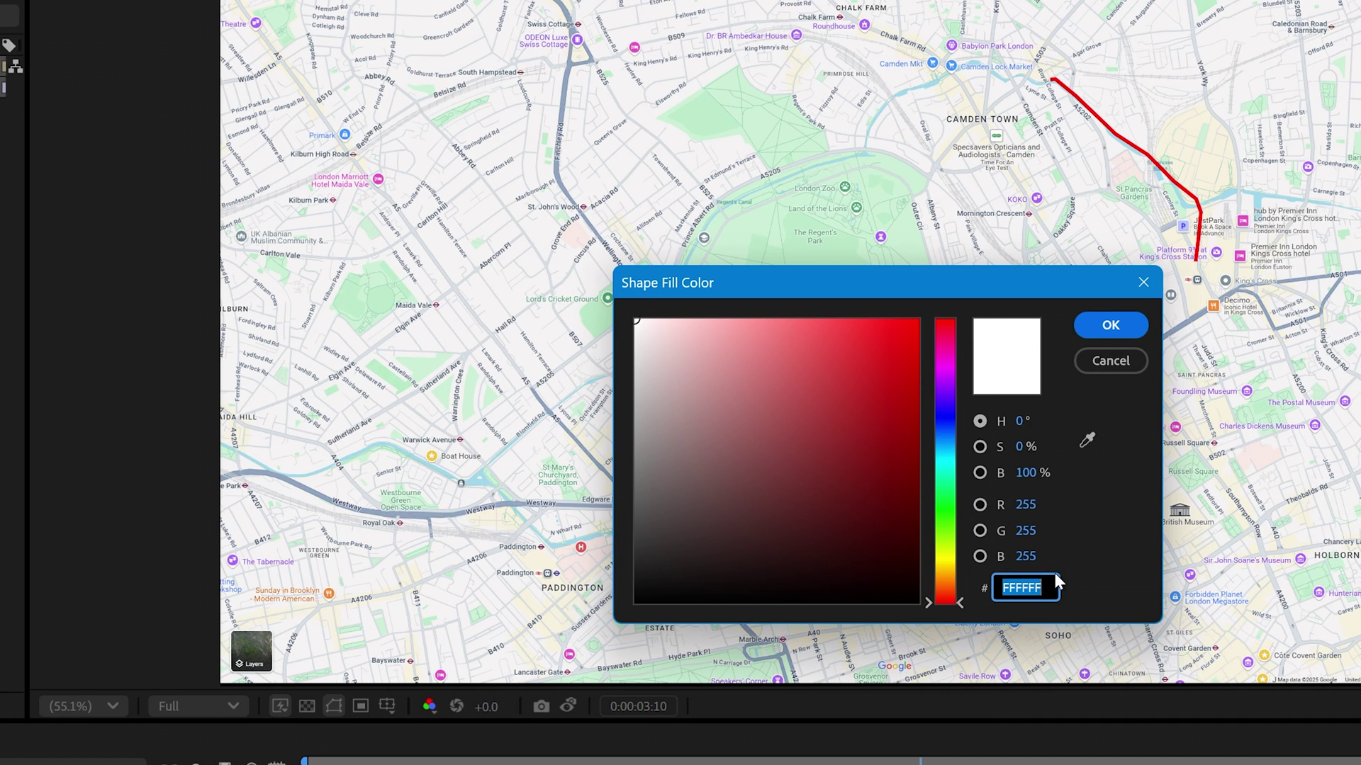
text(FF0000)
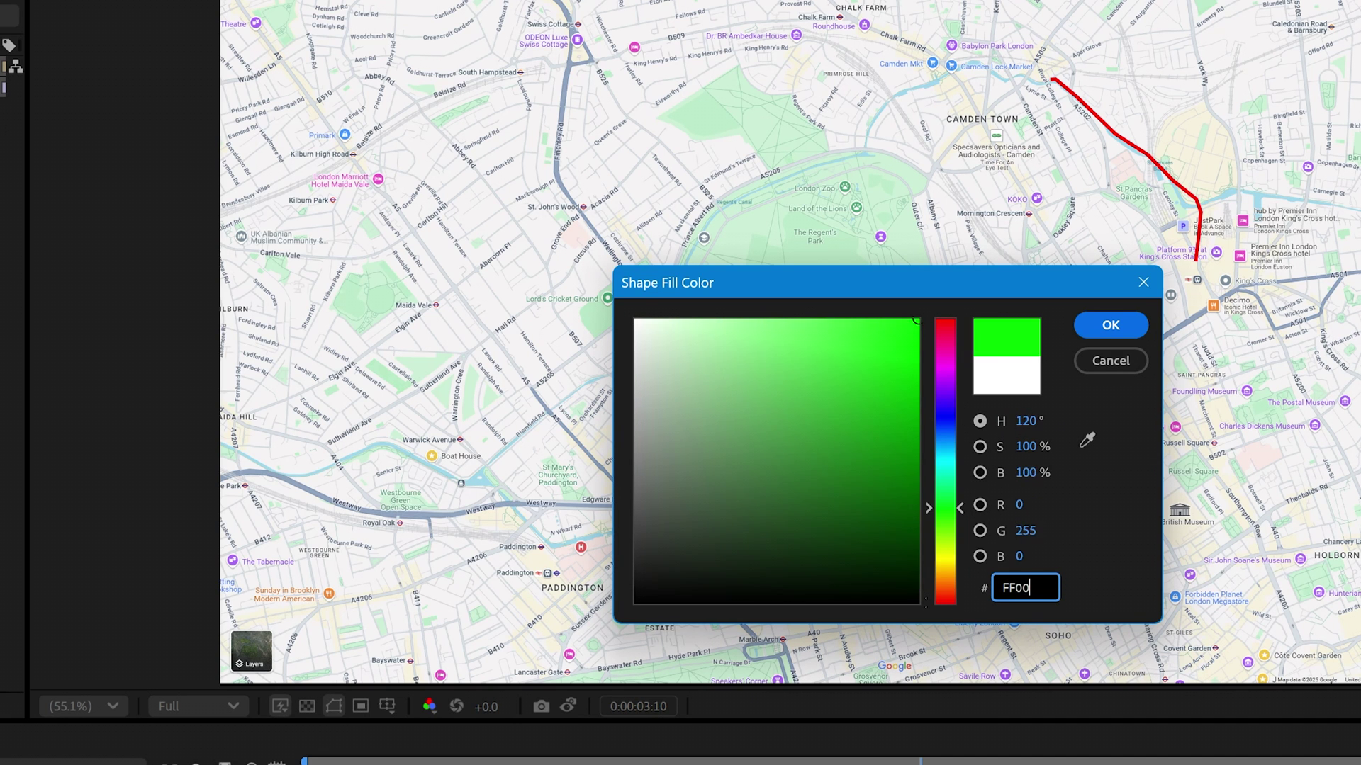
key(Return)
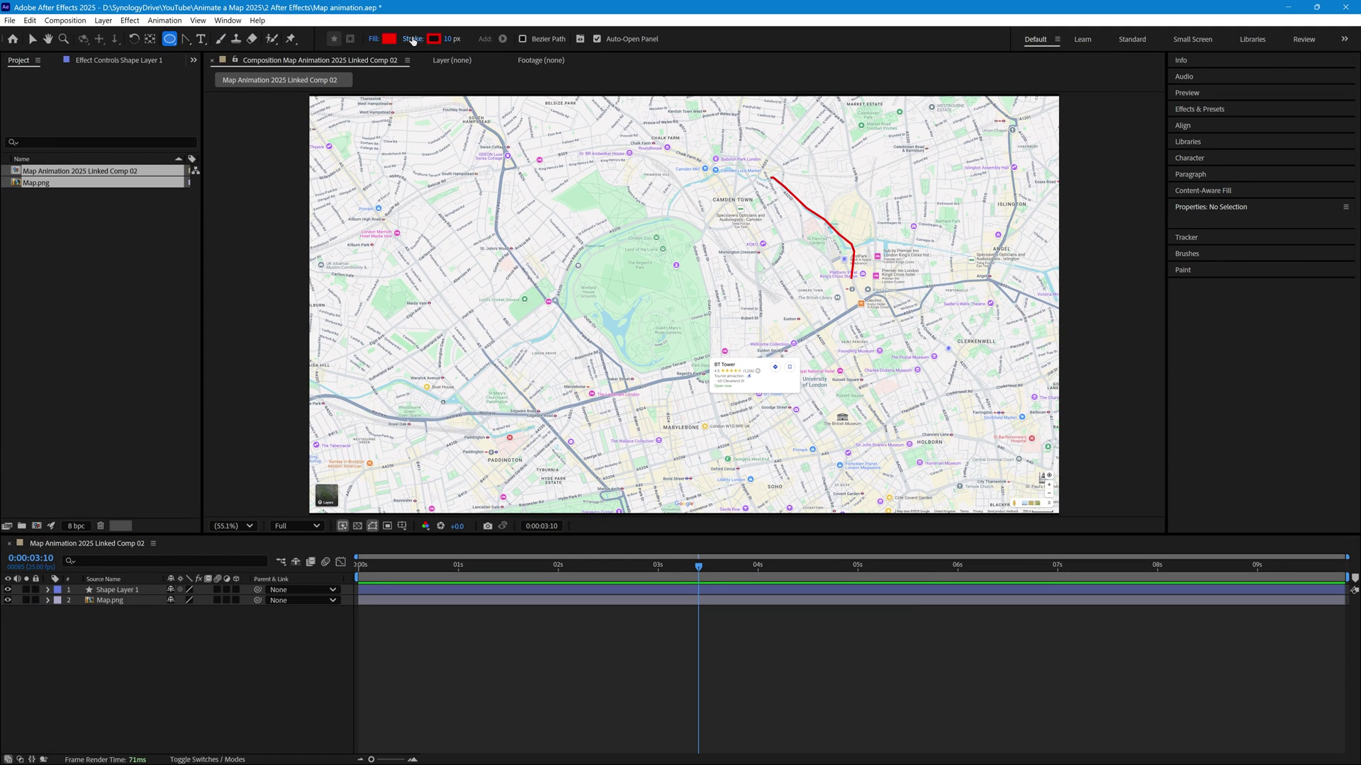
Set the stroke to None and draw a circle about 230 px in diameter on the map northwest of Regent's Park.
click(413, 39)
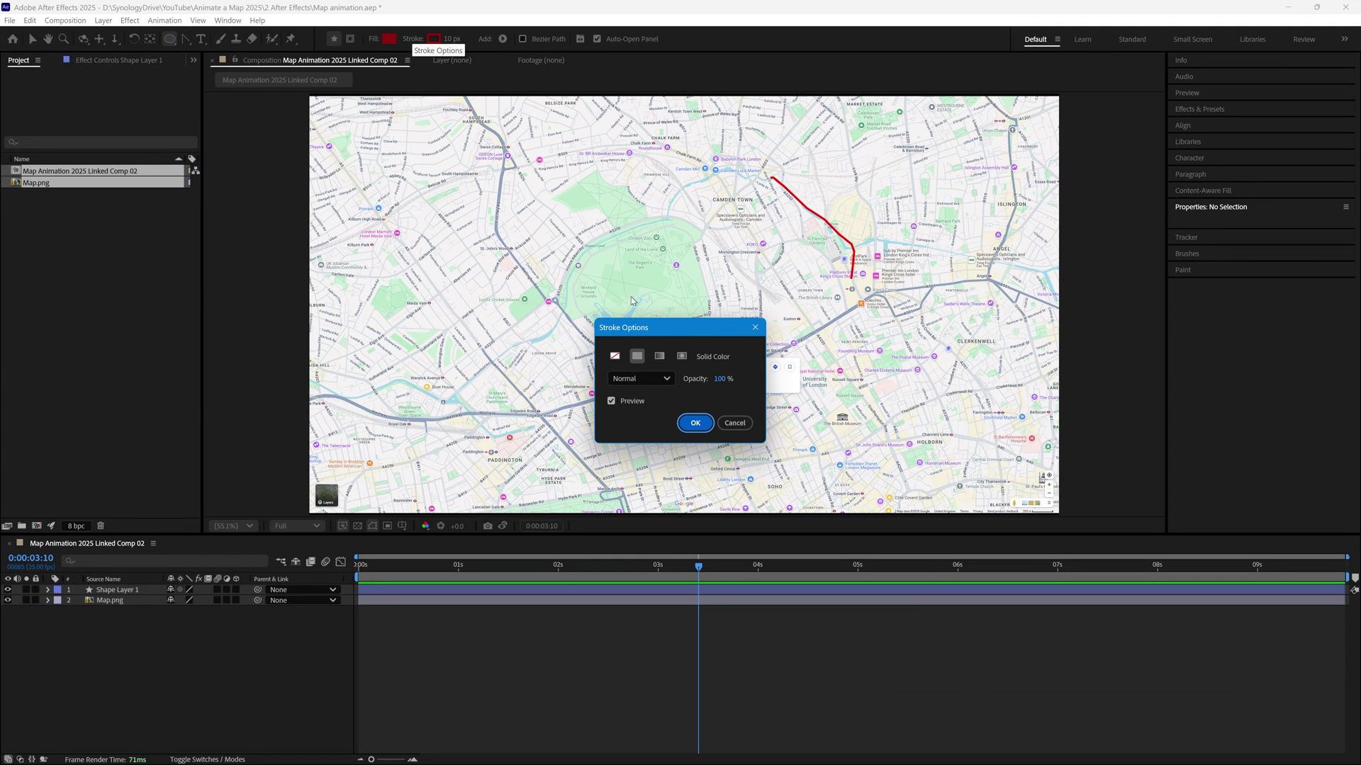
click(615, 356)
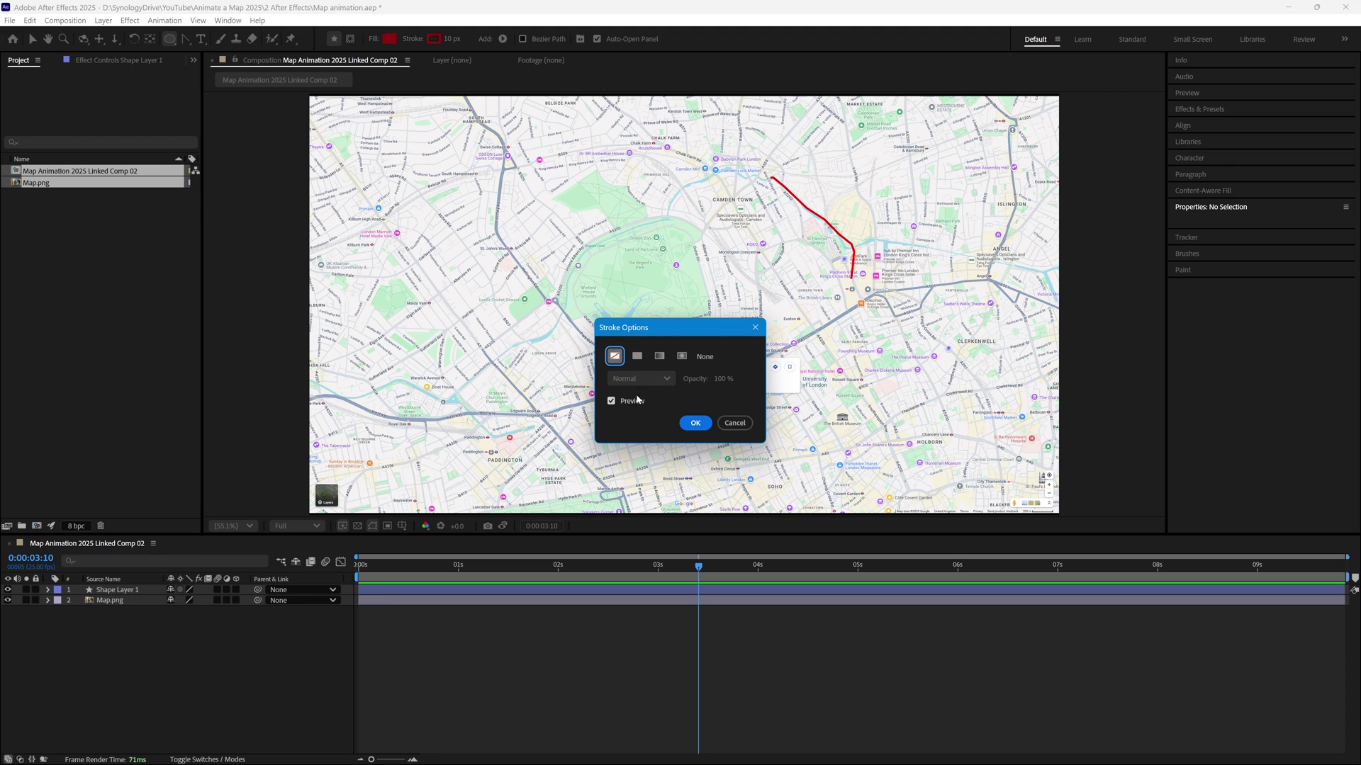
click(697, 423)
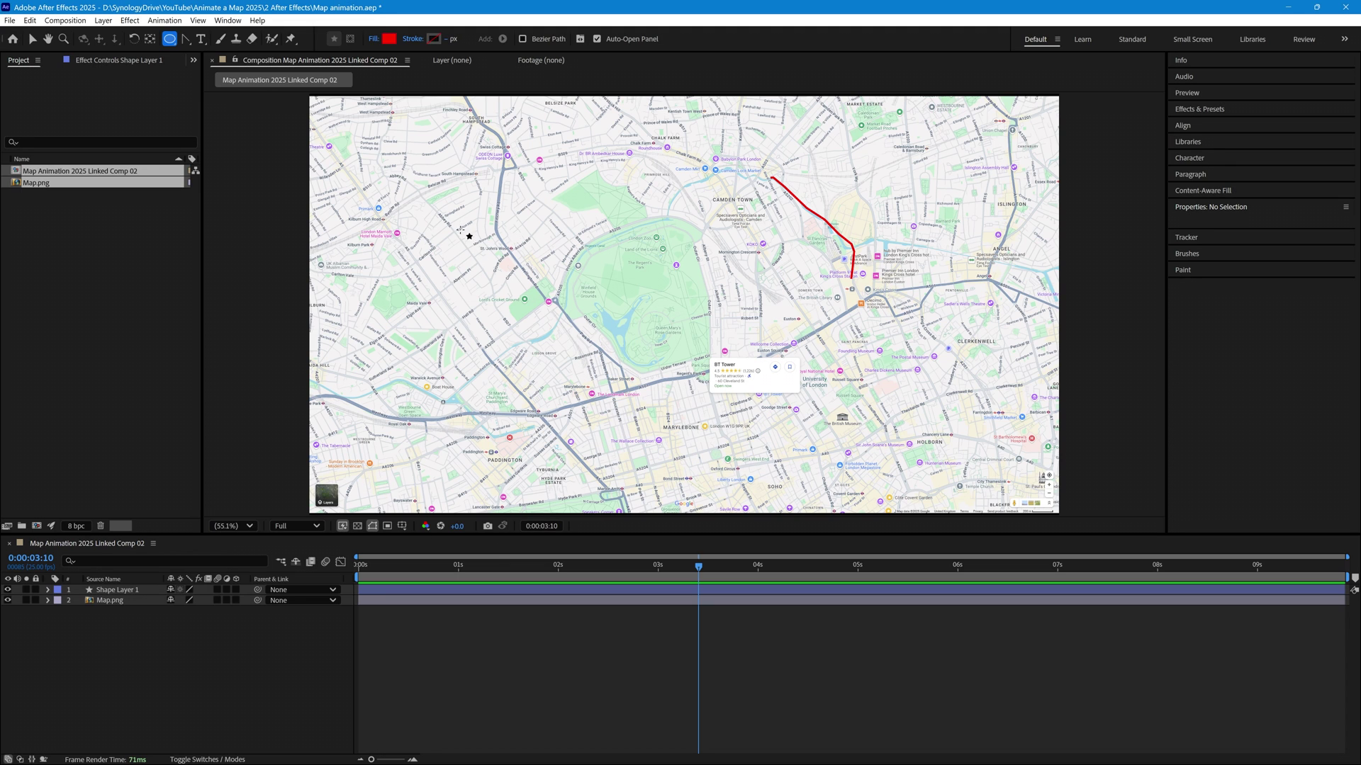
mouse_move(462, 222)
mouse_down()
mouse_move(510, 268)
mouse_move(491, 264)
mouse_up()
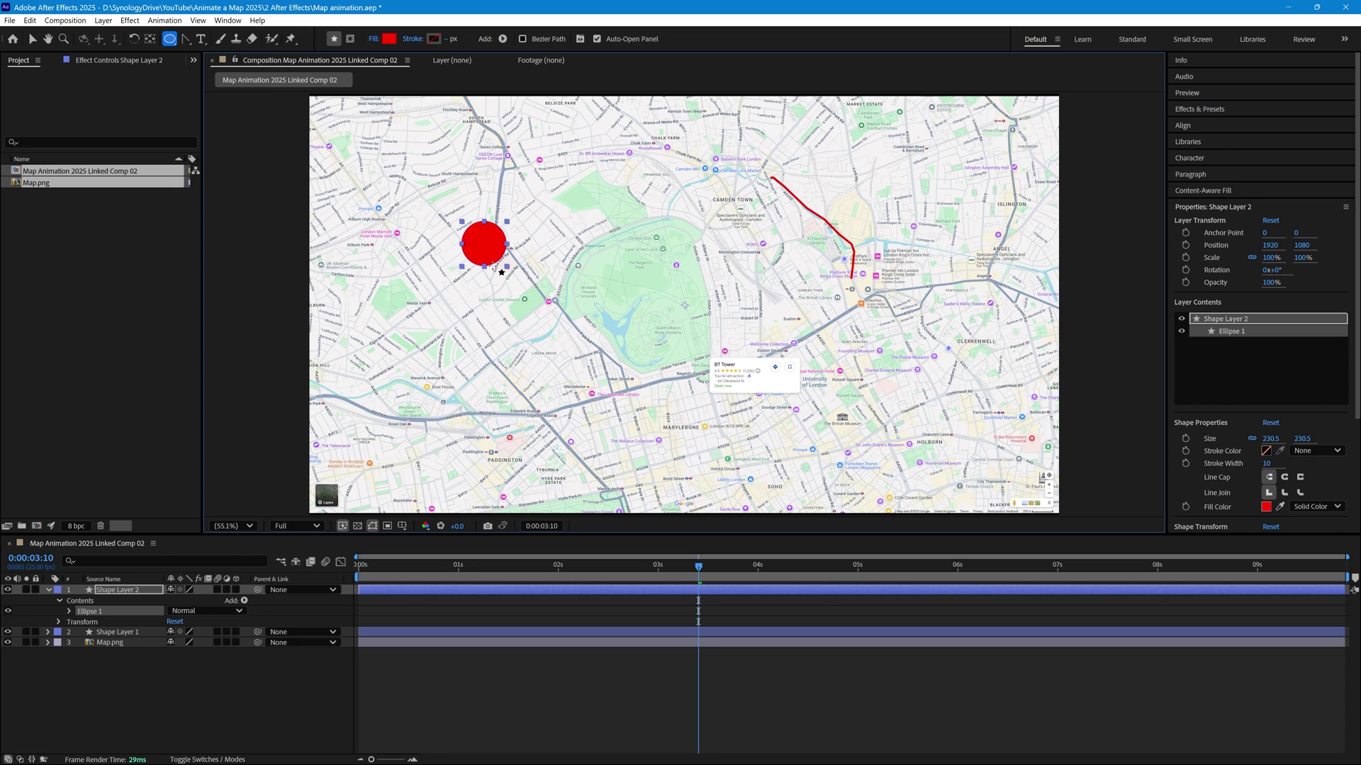
Duplicate Shape Layer 2, the layer holding the red circle.
click(289, 525)
click(245, 525)
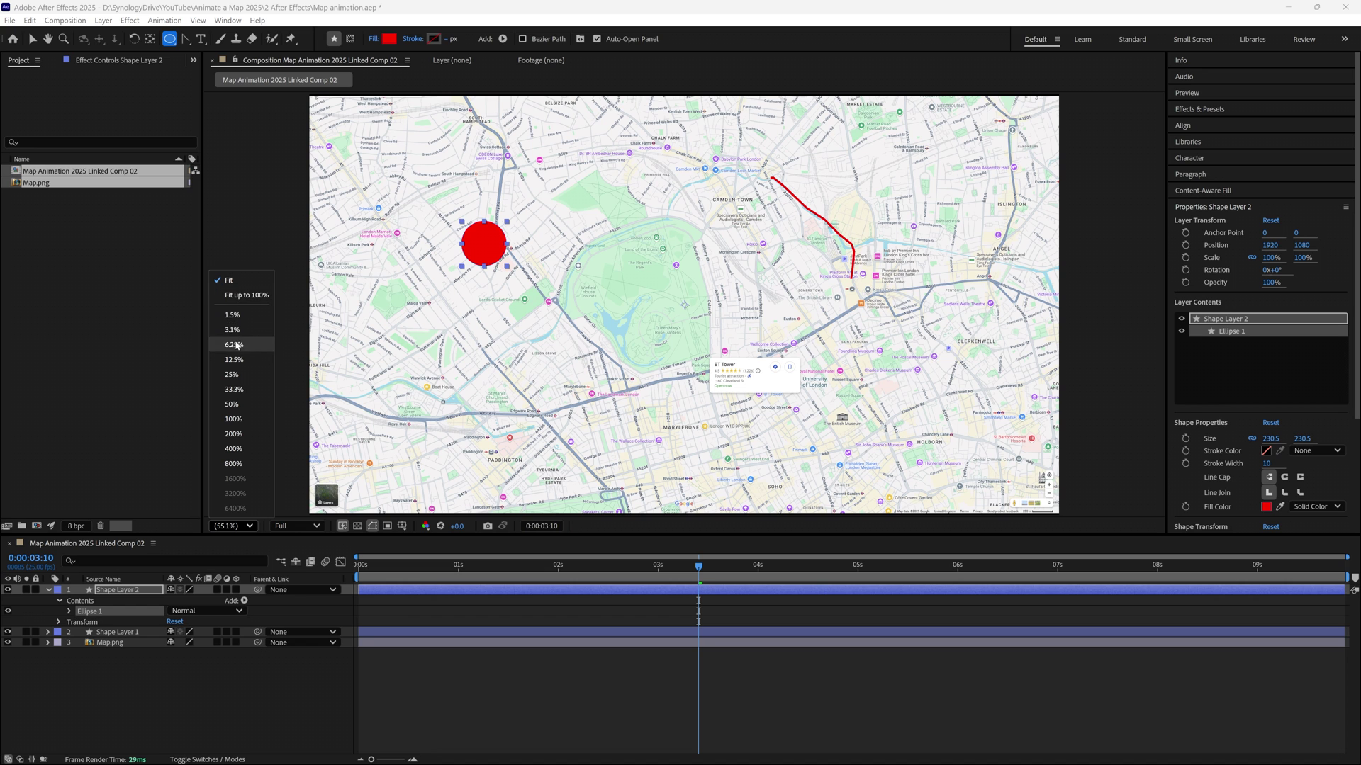
click(235, 420)
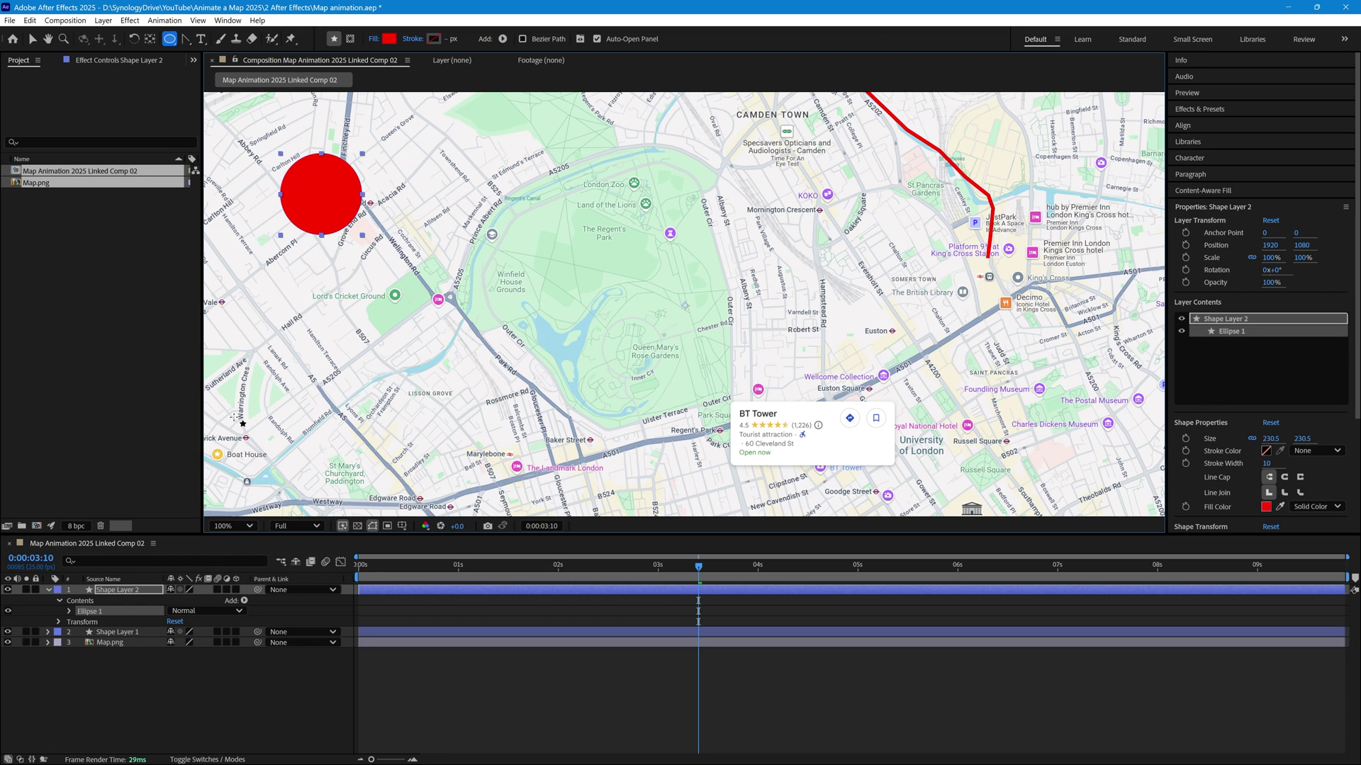
key(h)
mouse_move(373, 290)
mouse_down()
mouse_move(655, 338)
mouse_move(638, 325)
mouse_up()
key(q)
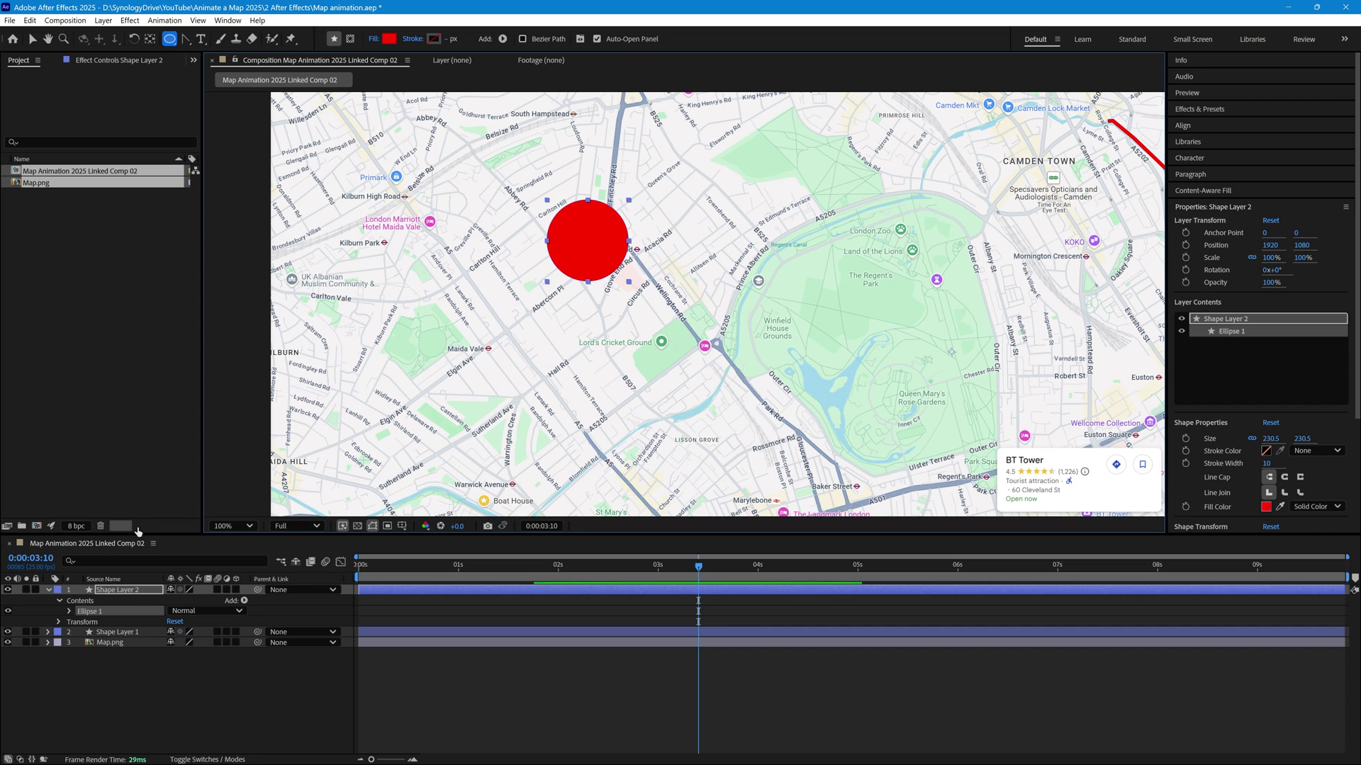
click(135, 679)
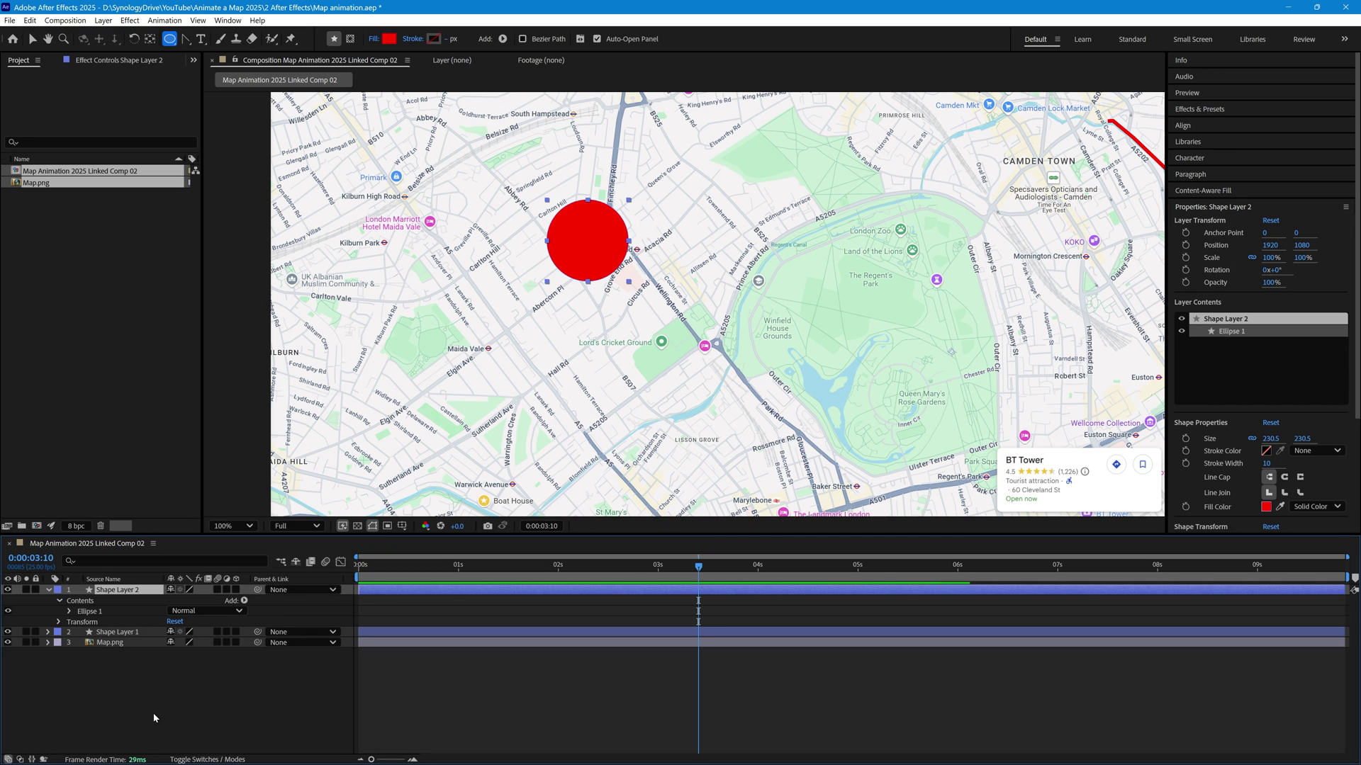
key(ctrl+d)
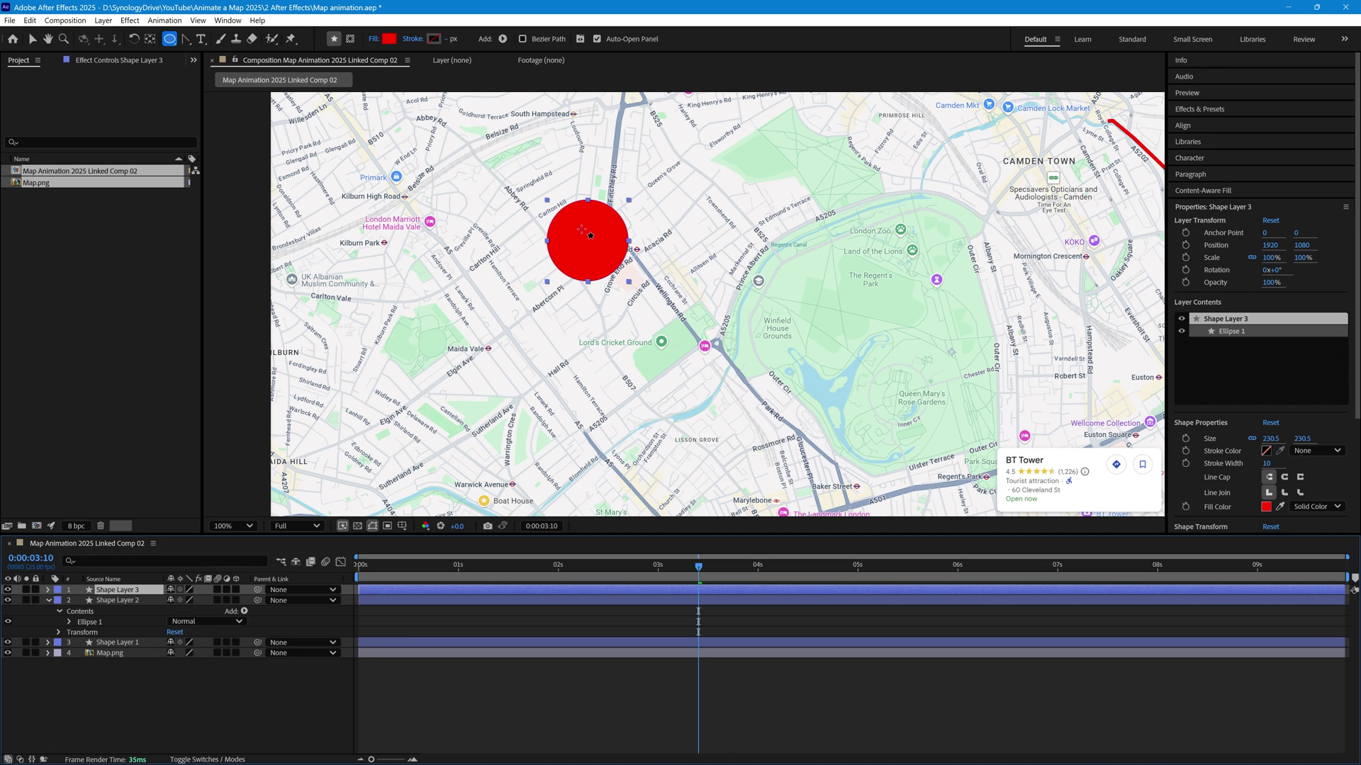
Set the duplicate circle's fill to FFFFFF and scale it down evenly about its centre to about 60% of the red circle's diameter.
click(388, 40)
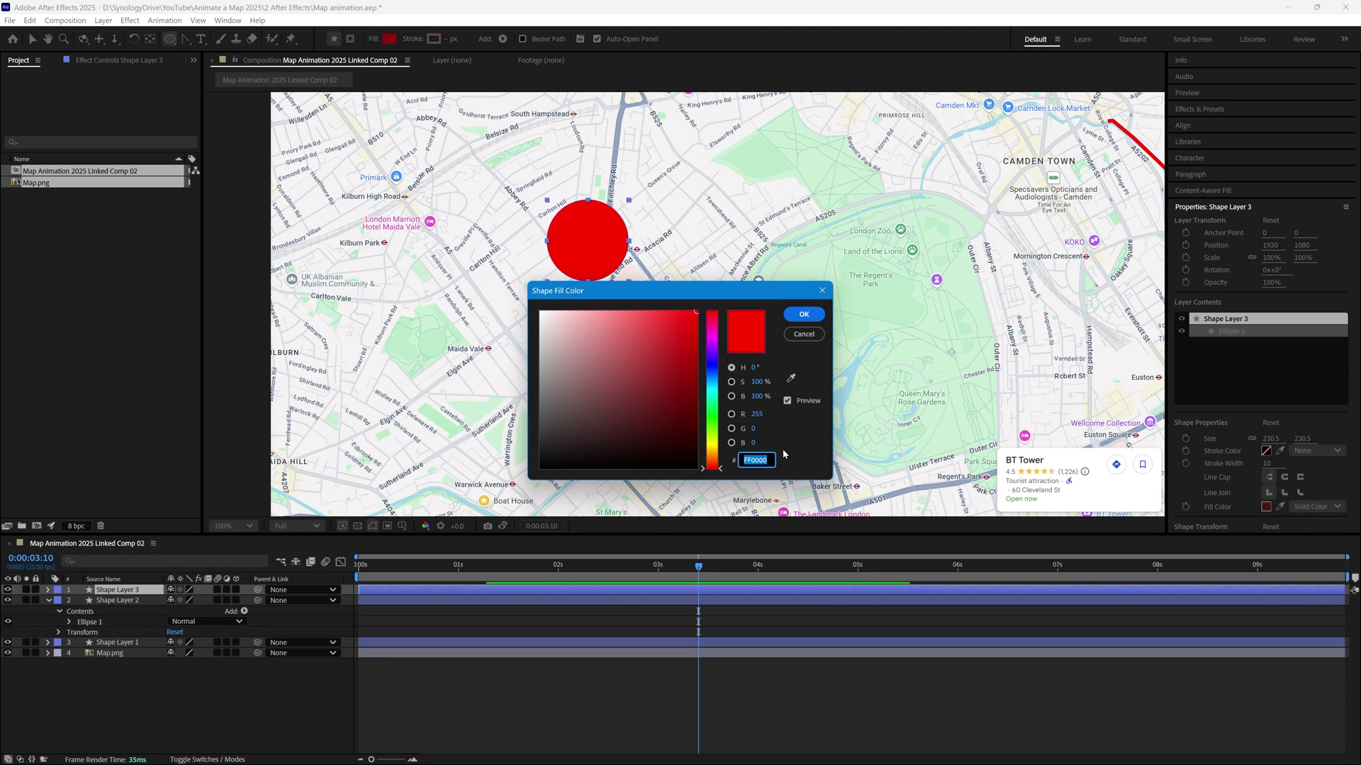
text(FFFFFF)
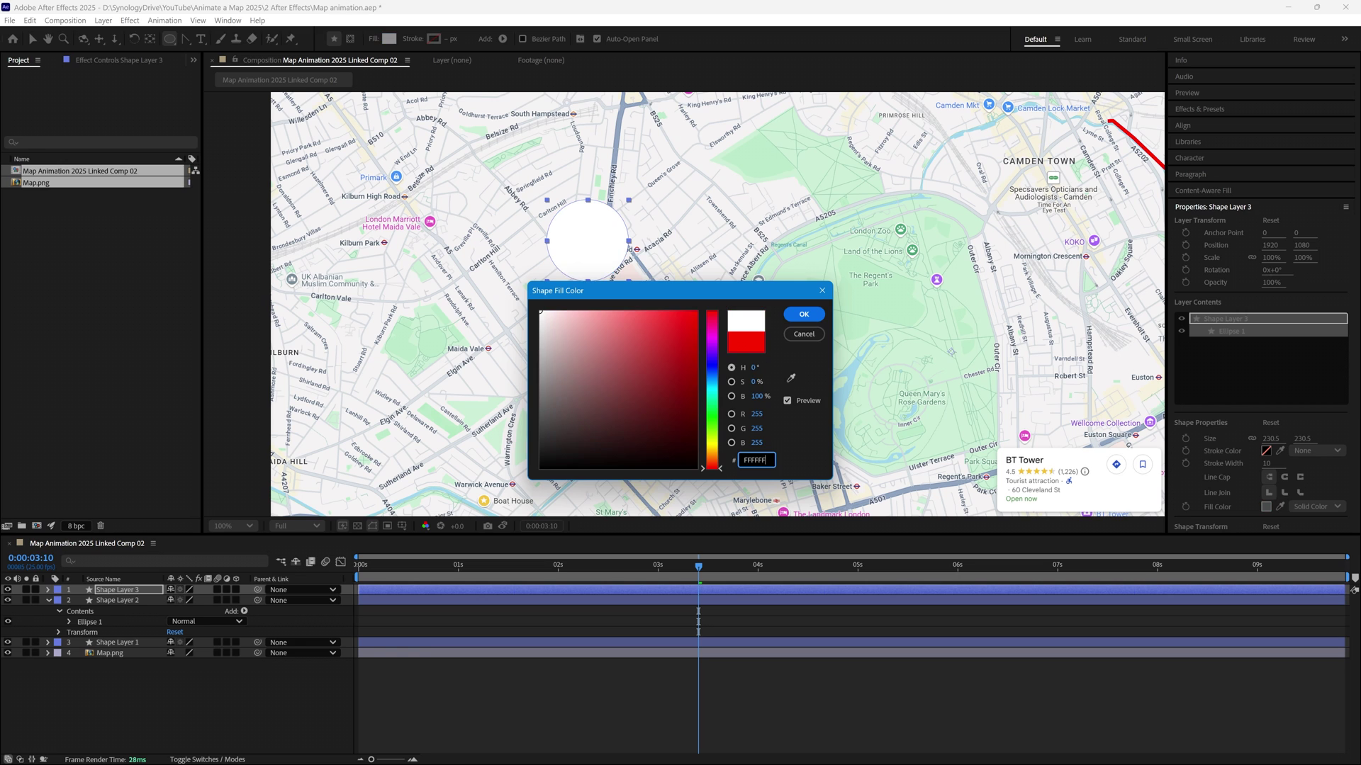
key(Return)
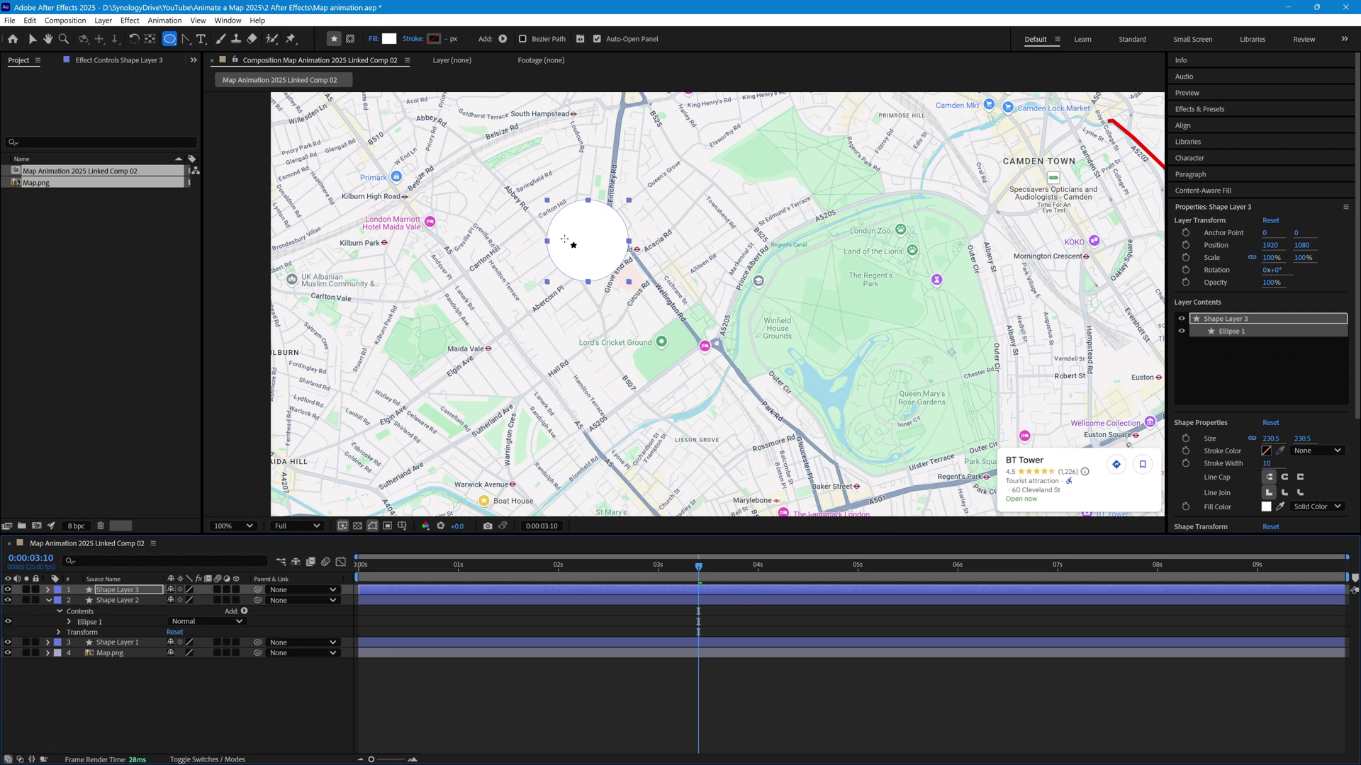
click(32, 39)
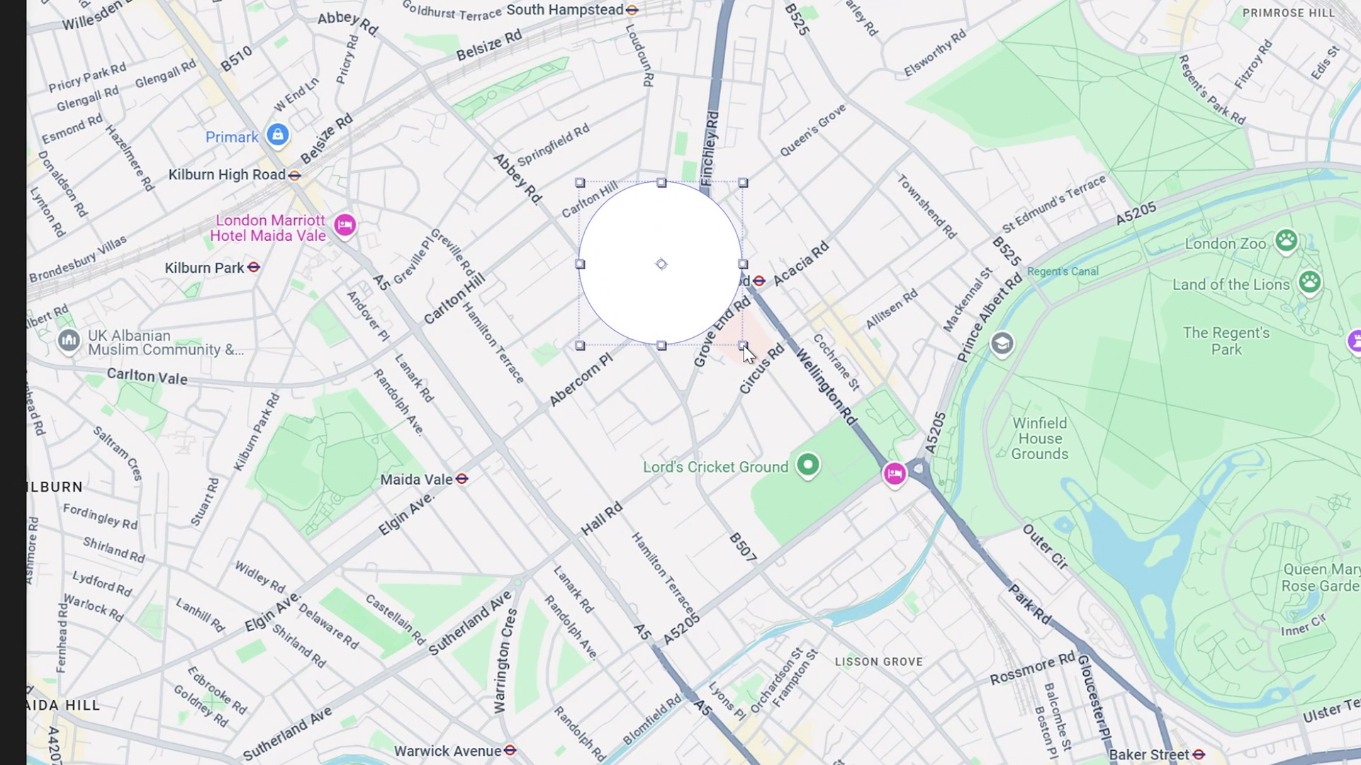
drag(741, 341, 705, 313)
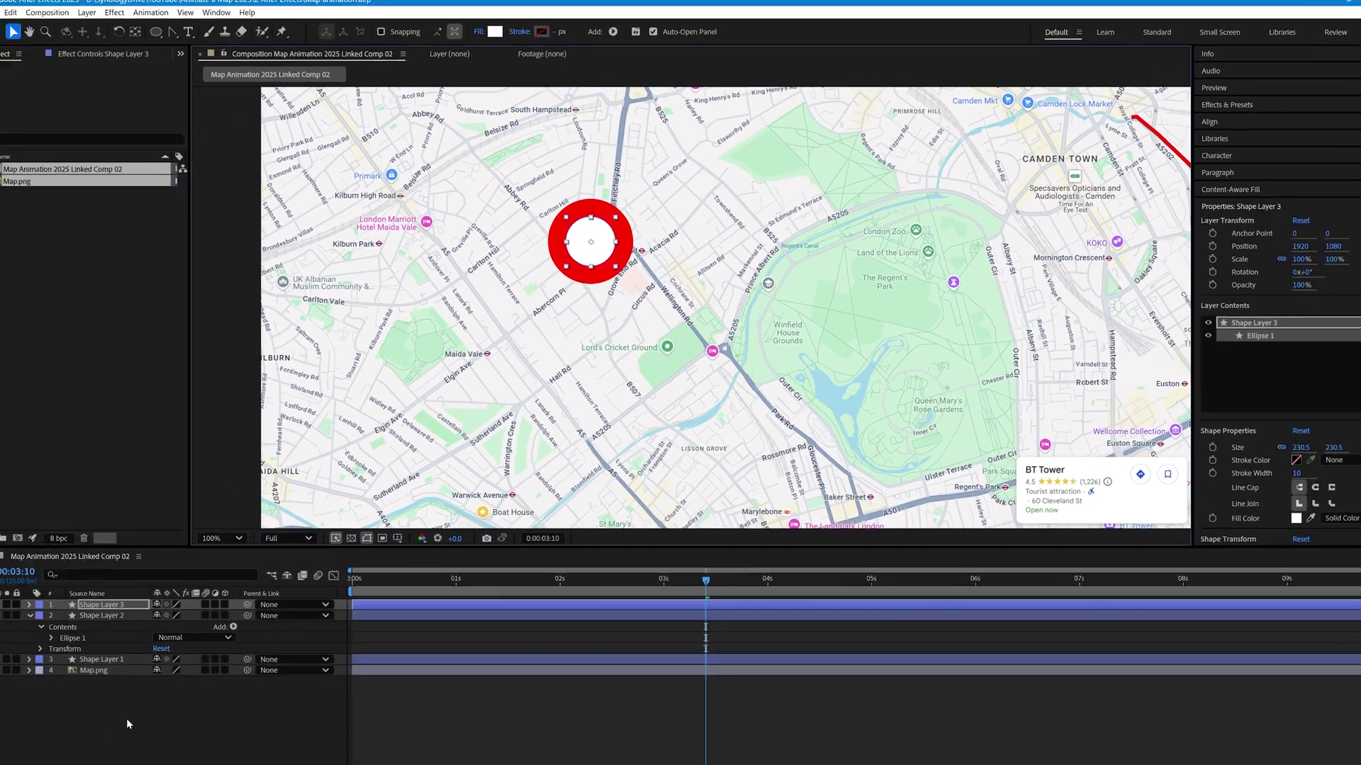
Convert Ellipse Path 1 of the red circle in Shape Layer 2 to a Bezier path.
click(99, 615)
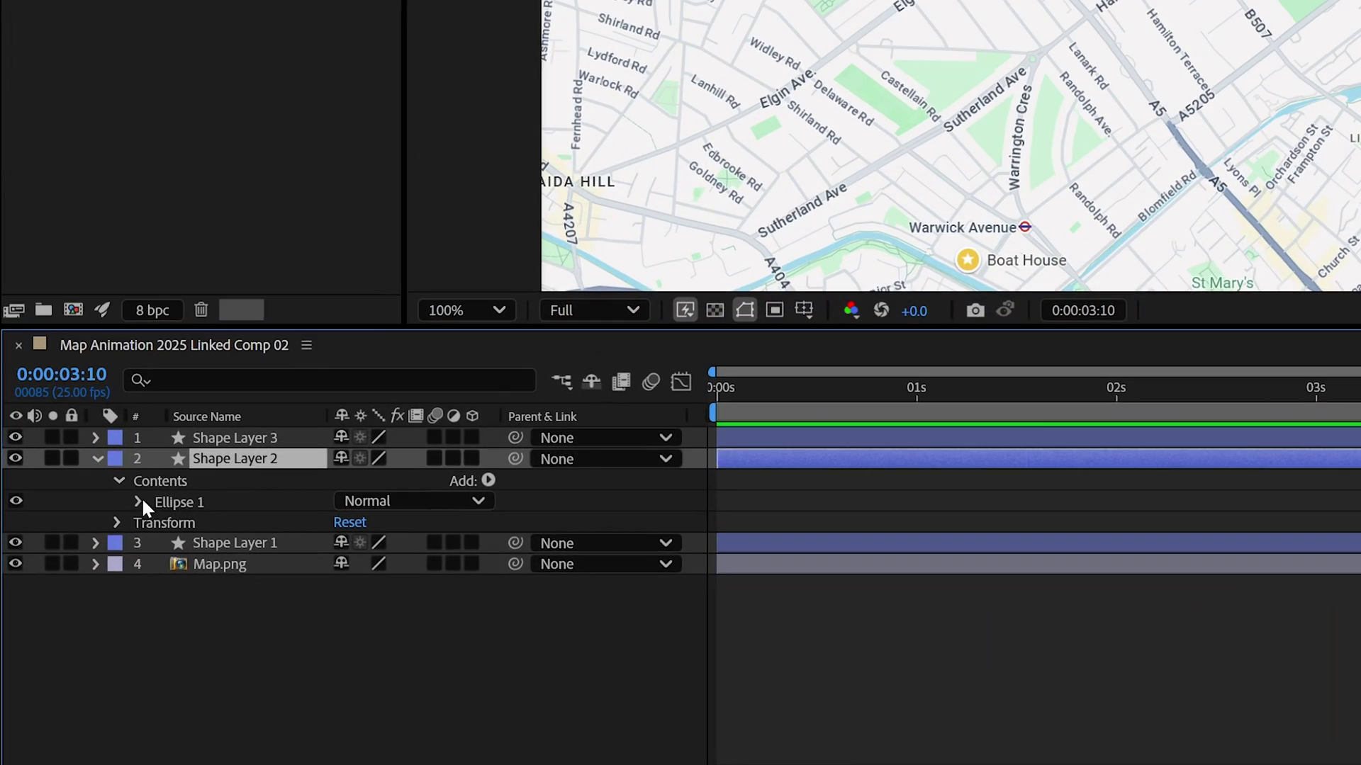
click(139, 501)
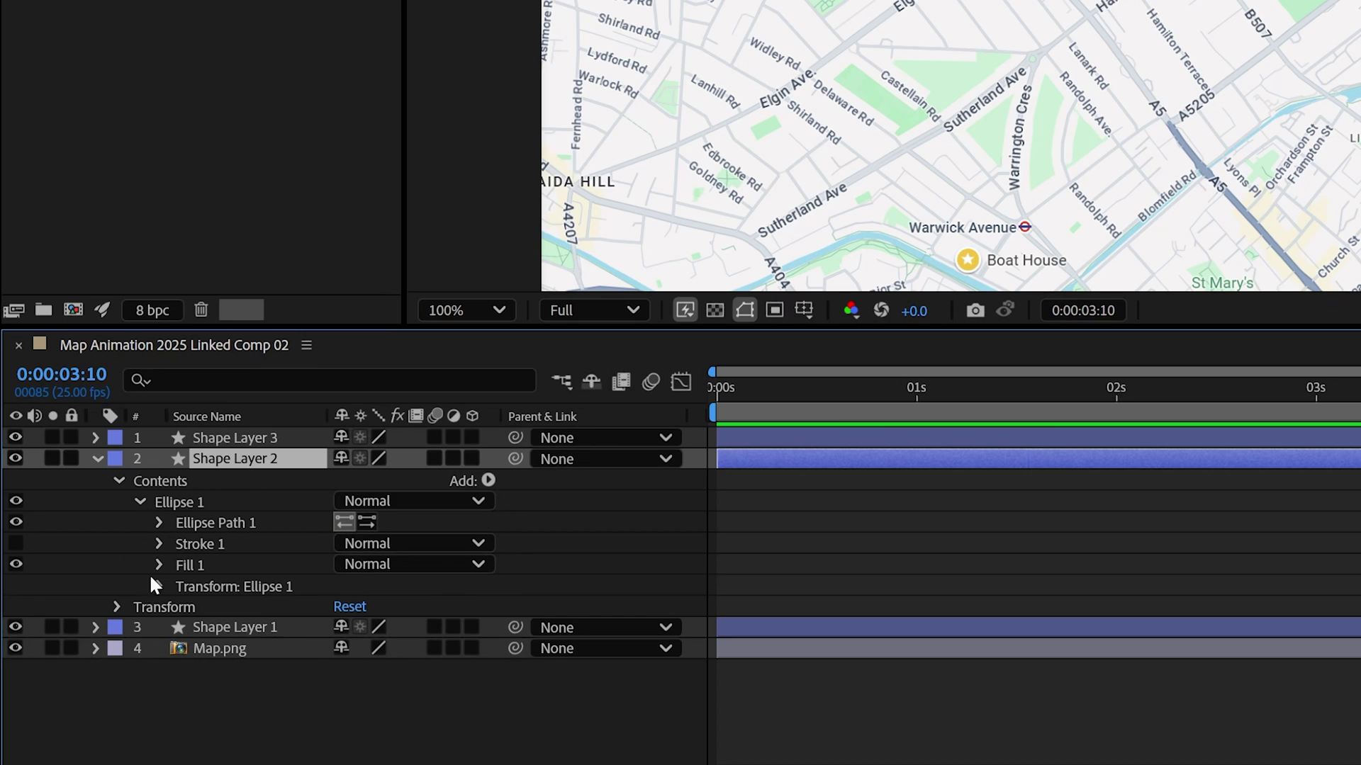
click(205, 523)
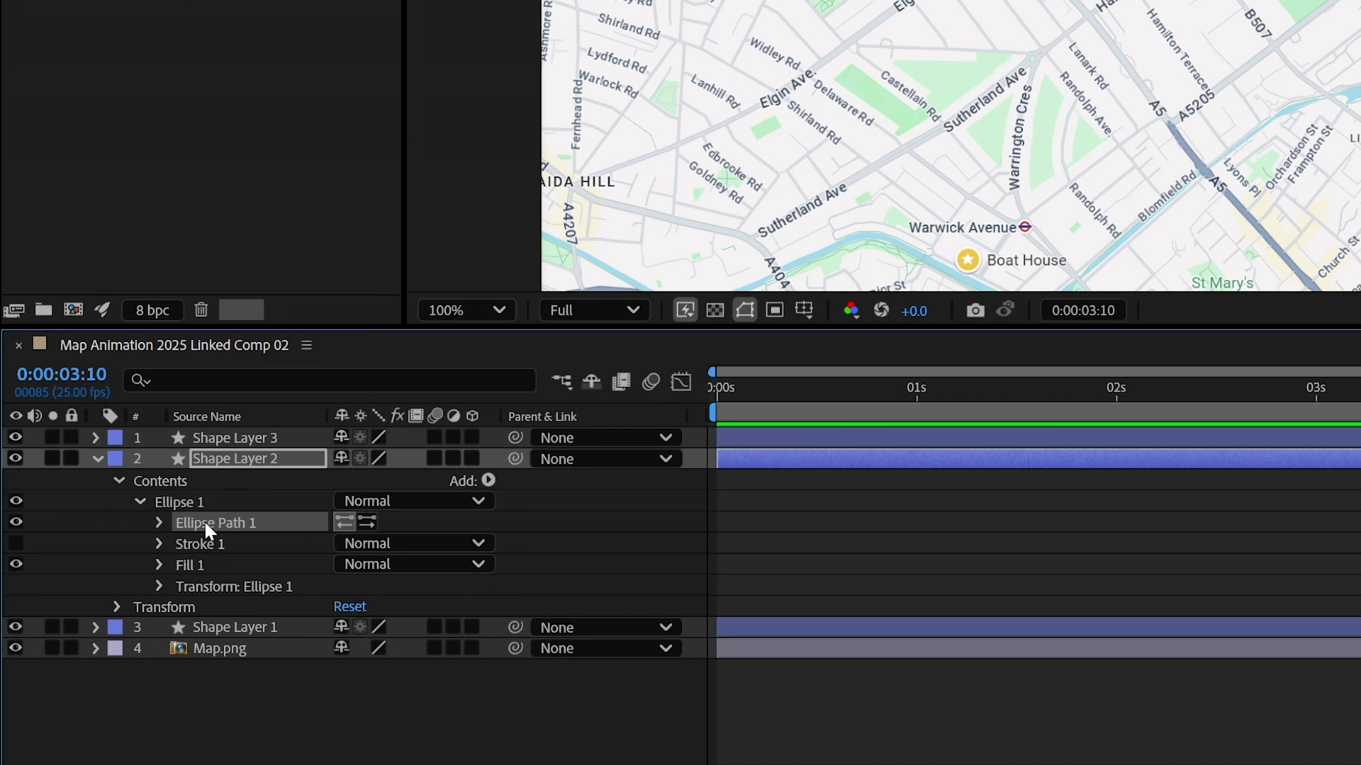
right_click(204, 523)
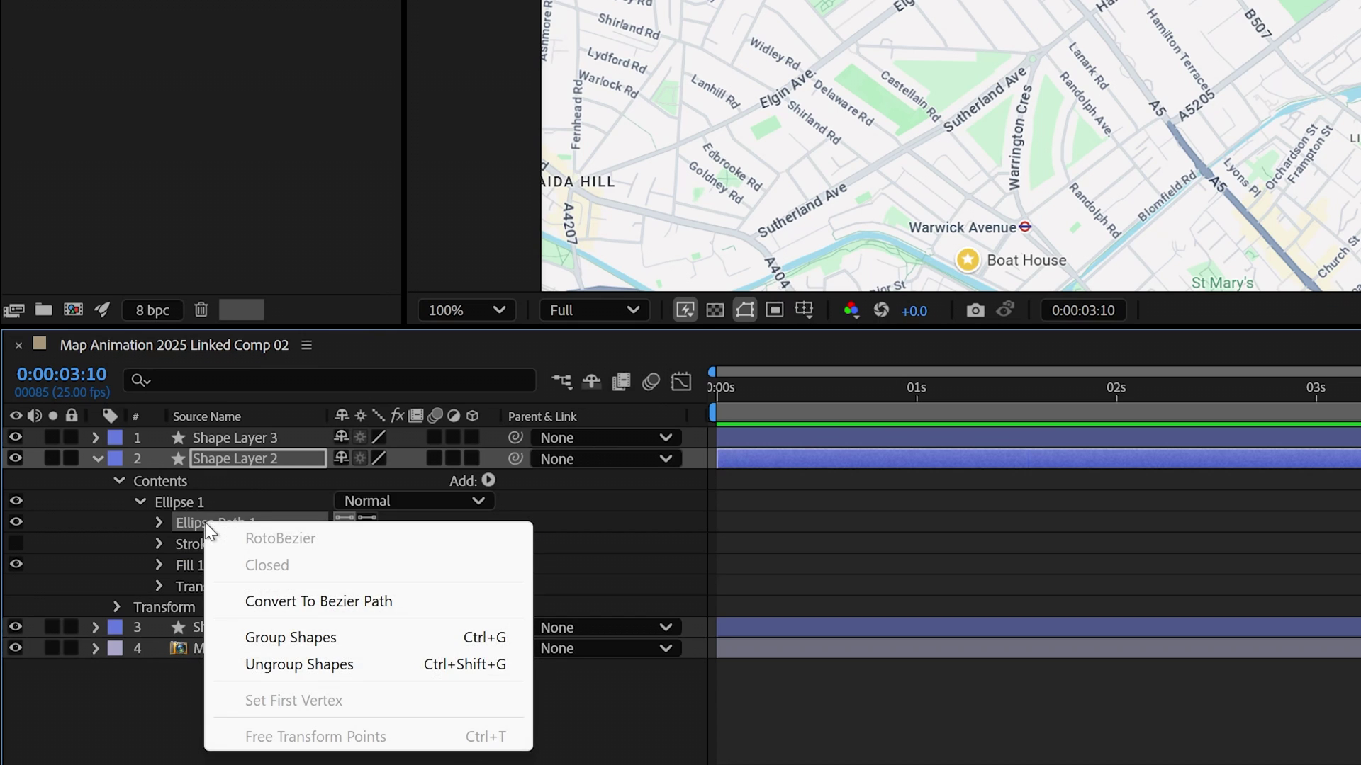
click(287, 601)
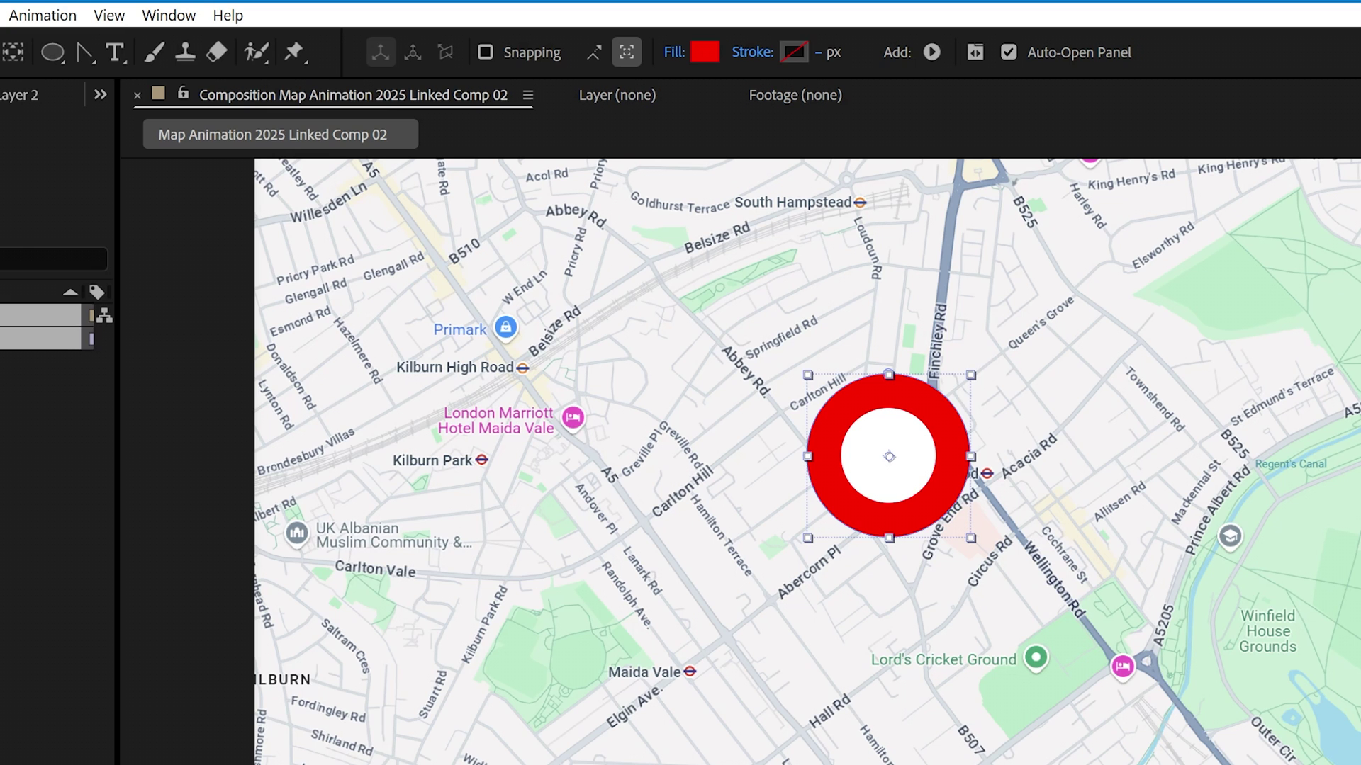
Show the rulers and place a vertical guide through the centre of the circles.
click(113, 17)
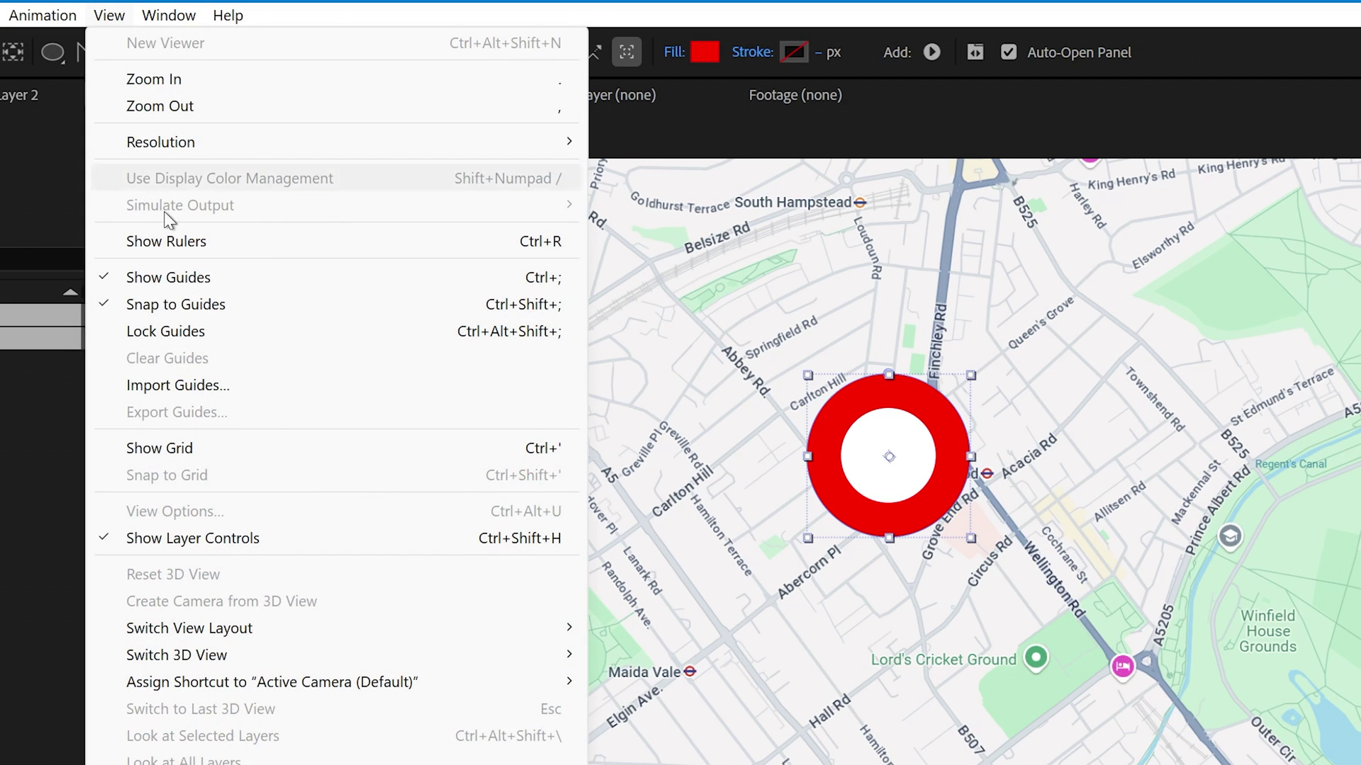
click(177, 243)
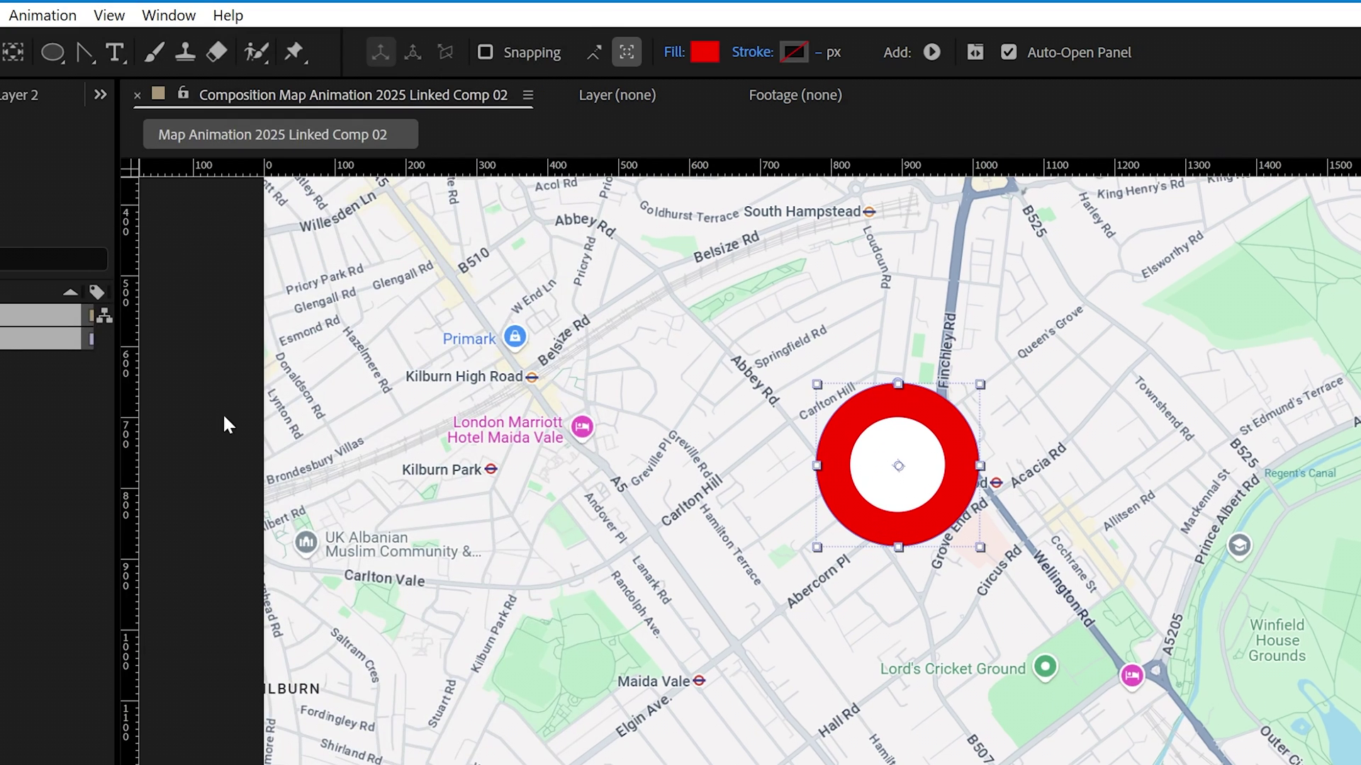
drag(136, 462, 898, 554)
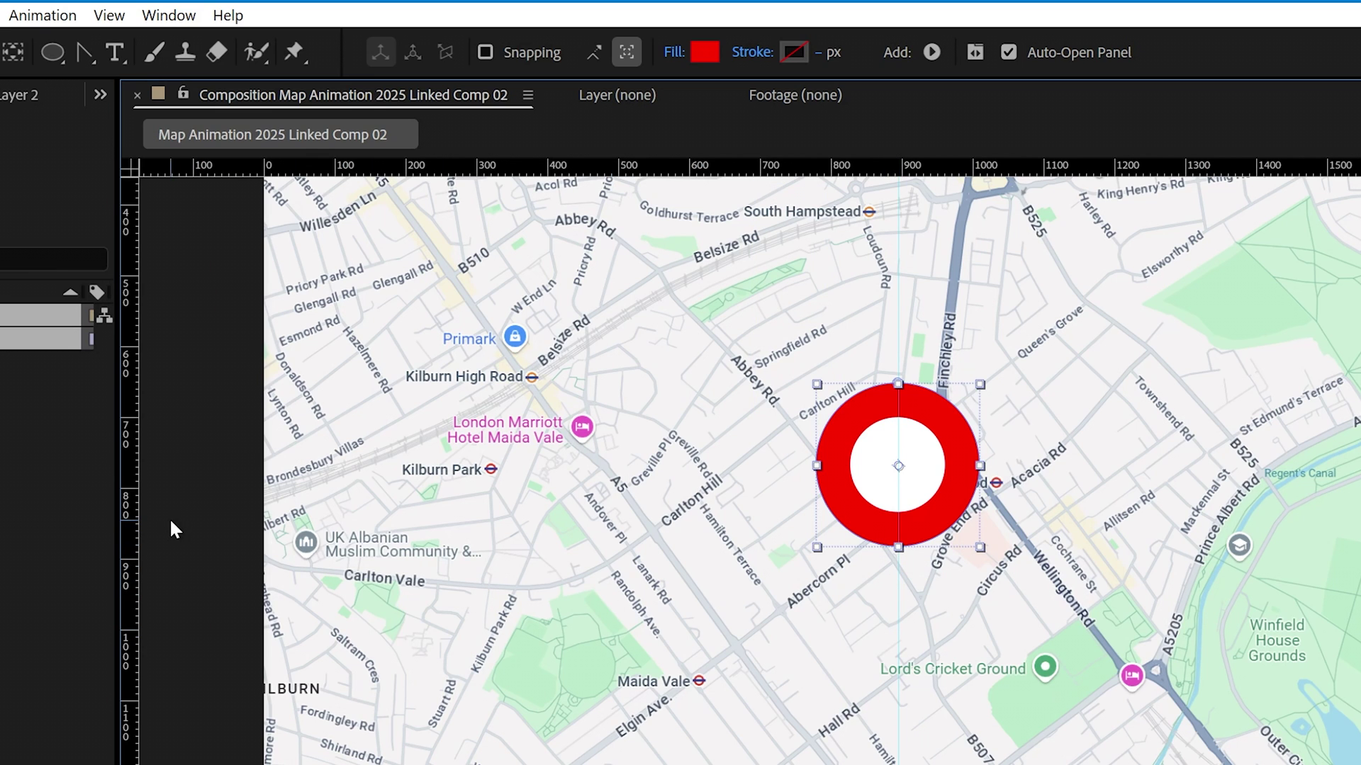
With the Pen tool, move the red circle's bottom vertex about 140 px straight down along the guide to form a teardrop.
click(84, 50)
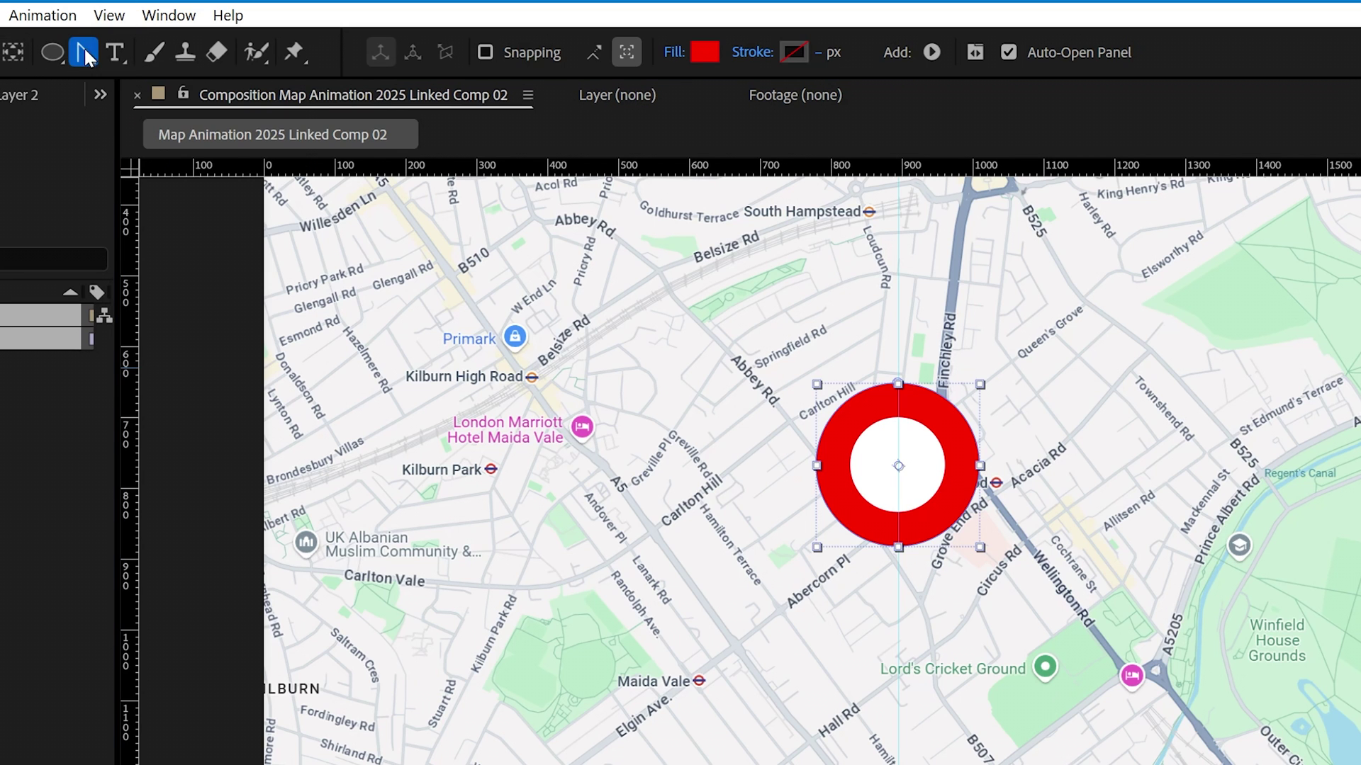
click(190, 51)
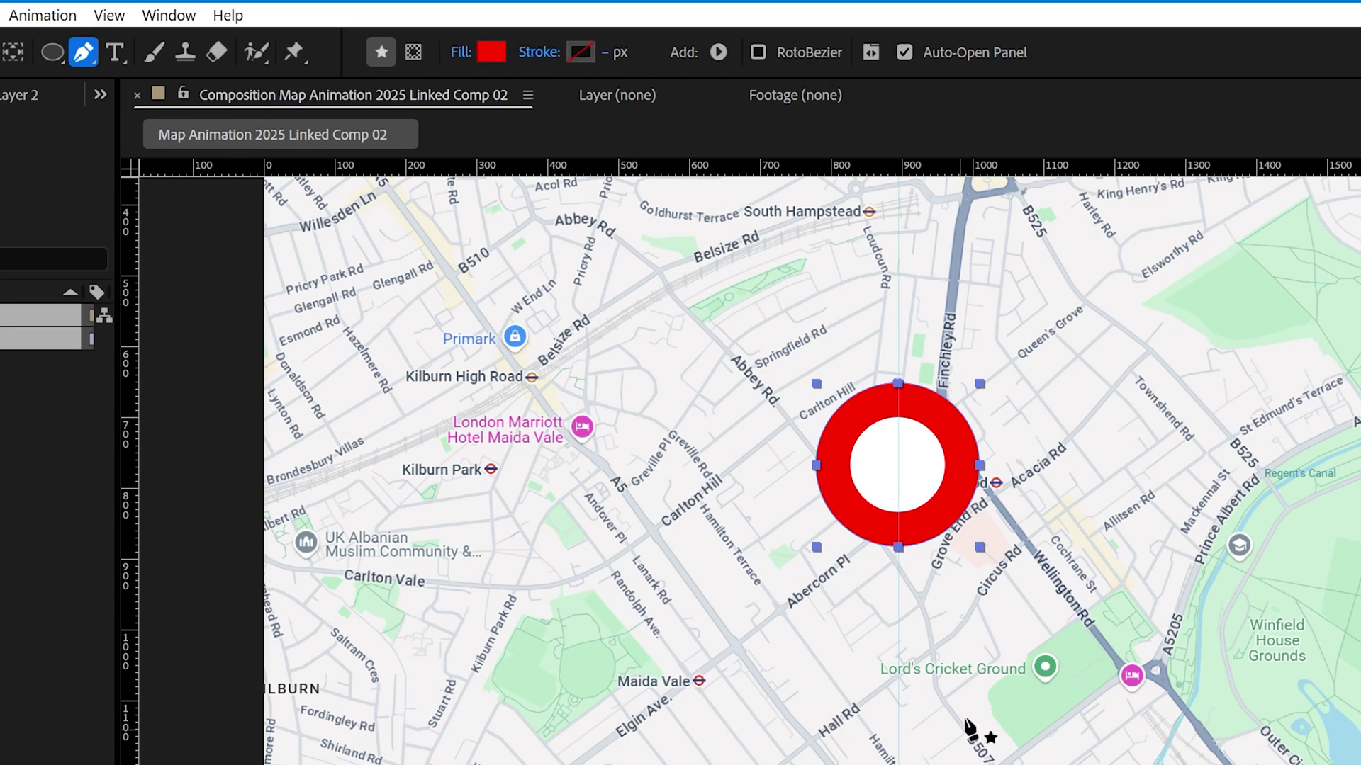
click(898, 547)
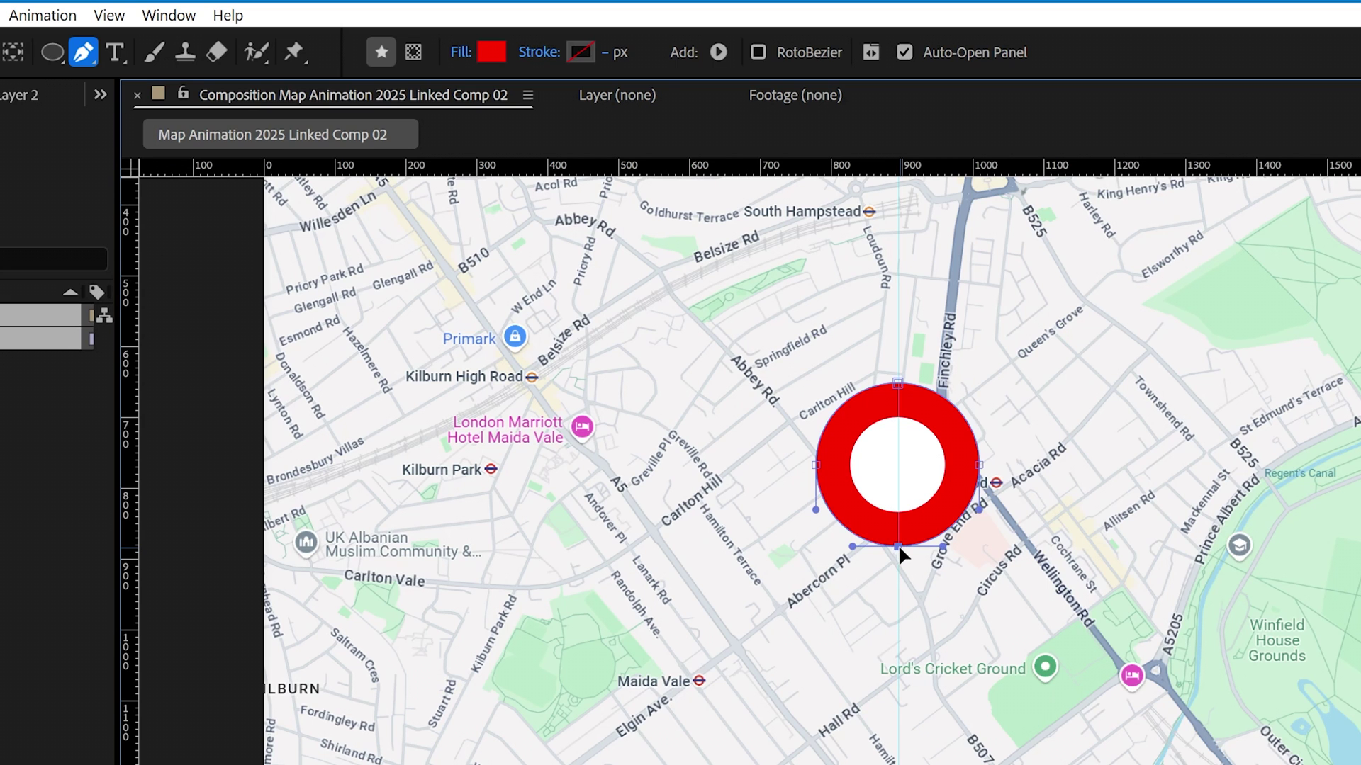
drag(899, 544, 899, 648)
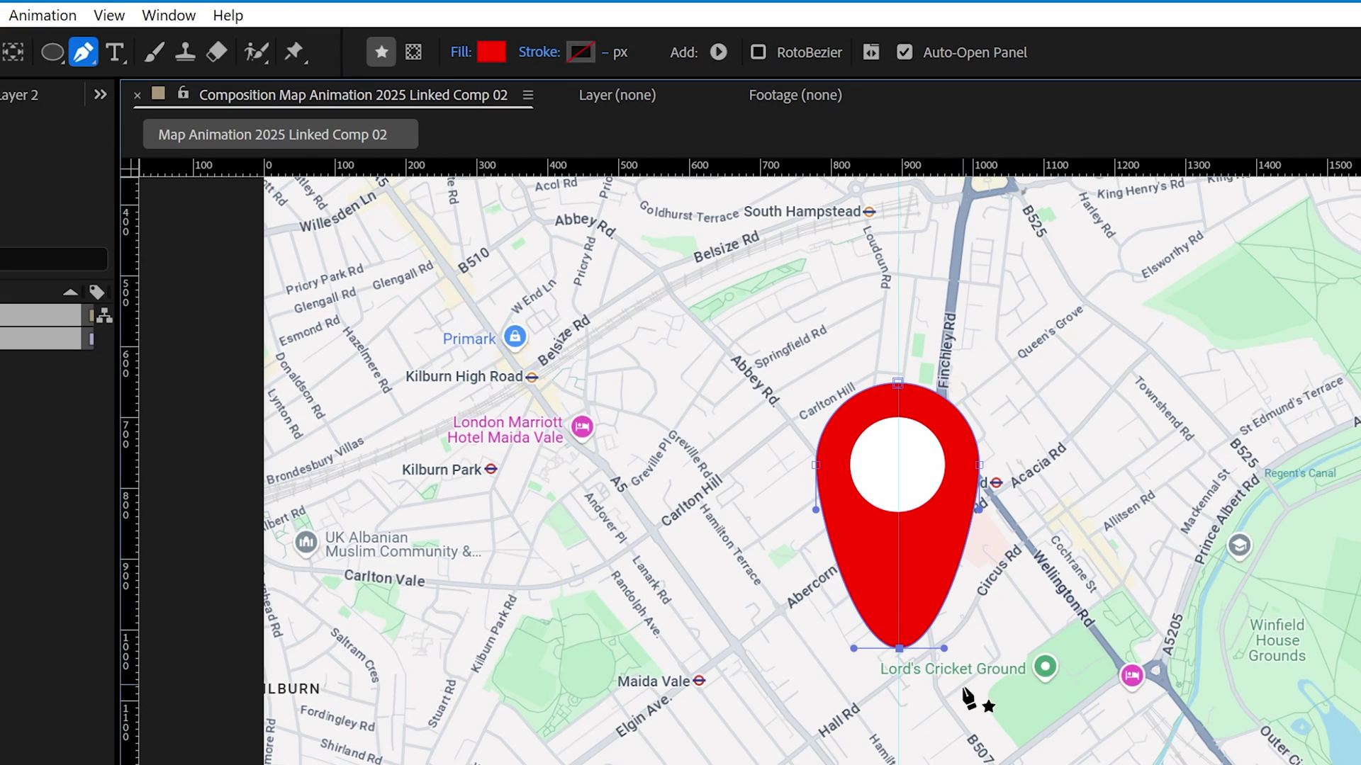
Convert the teardrop's bottom vertex to a sharp corner with the Convert Vertex tool, completing the pin's tip.
click(84, 52)
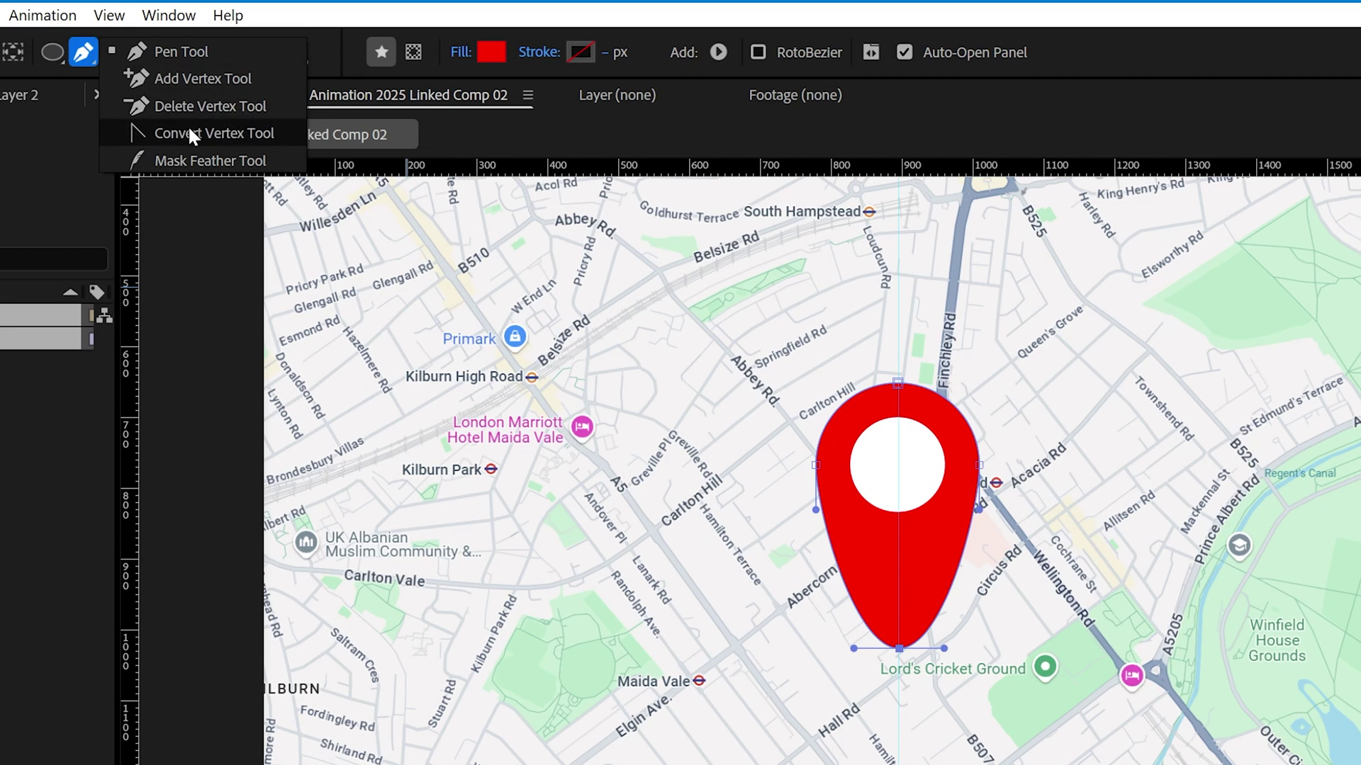
click(190, 132)
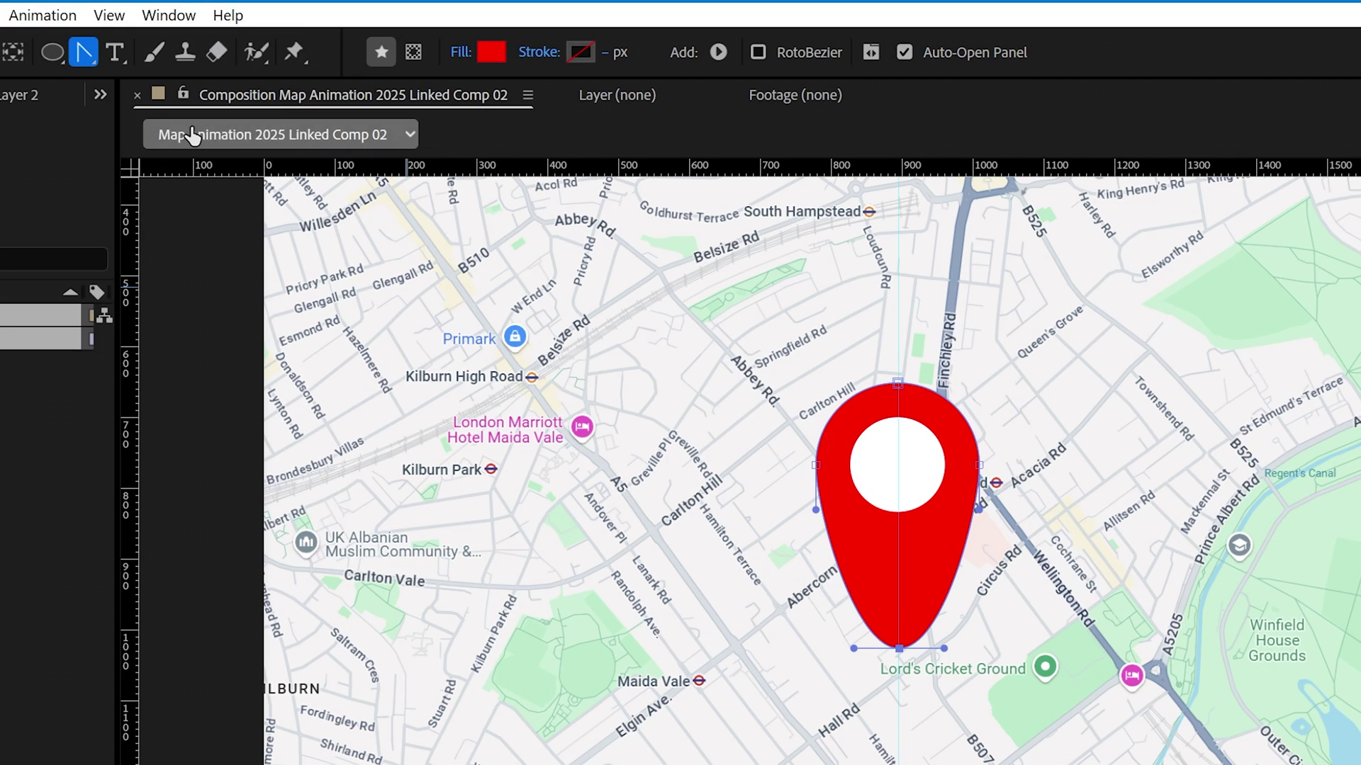
click(898, 649)
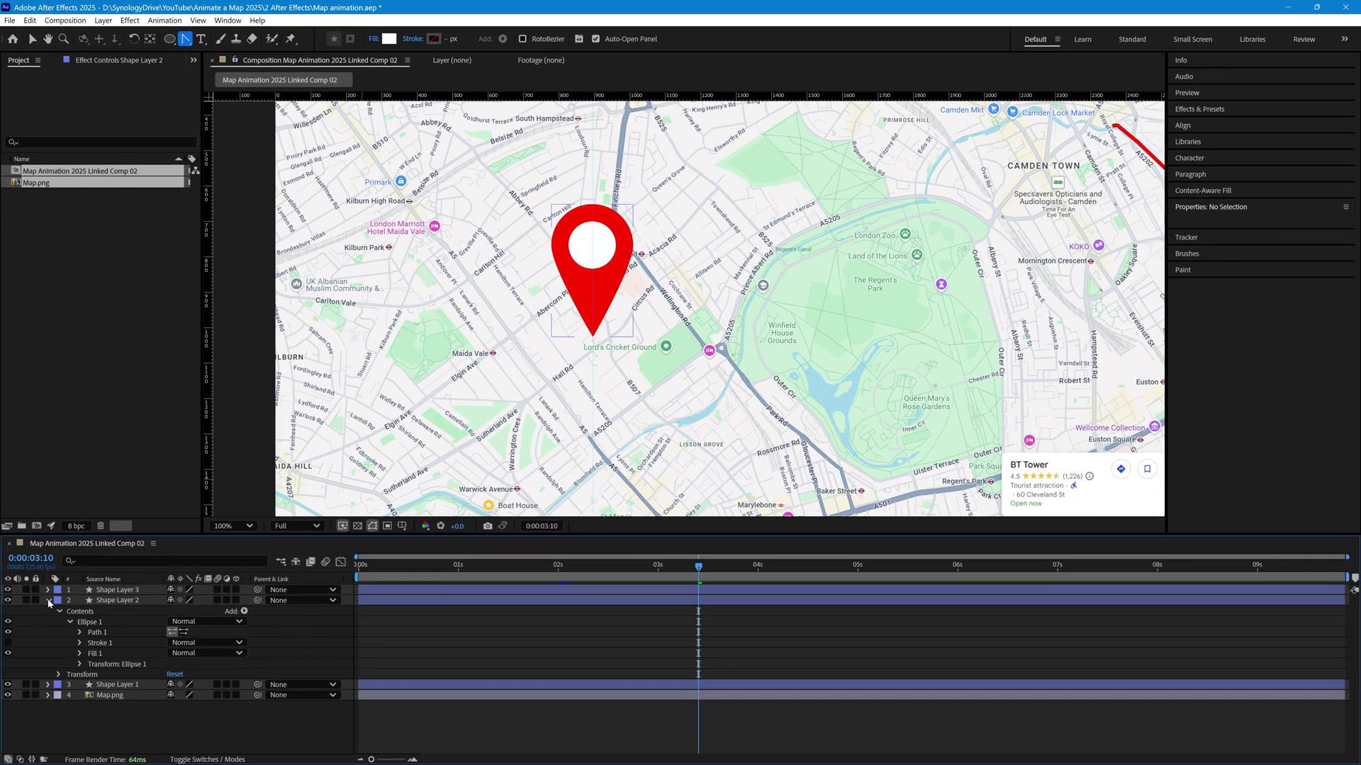
Pre-compose Shape Layer 3 and Shape Layer 2 into a new composition named Finish, moving all attributes into it.
click(48, 600)
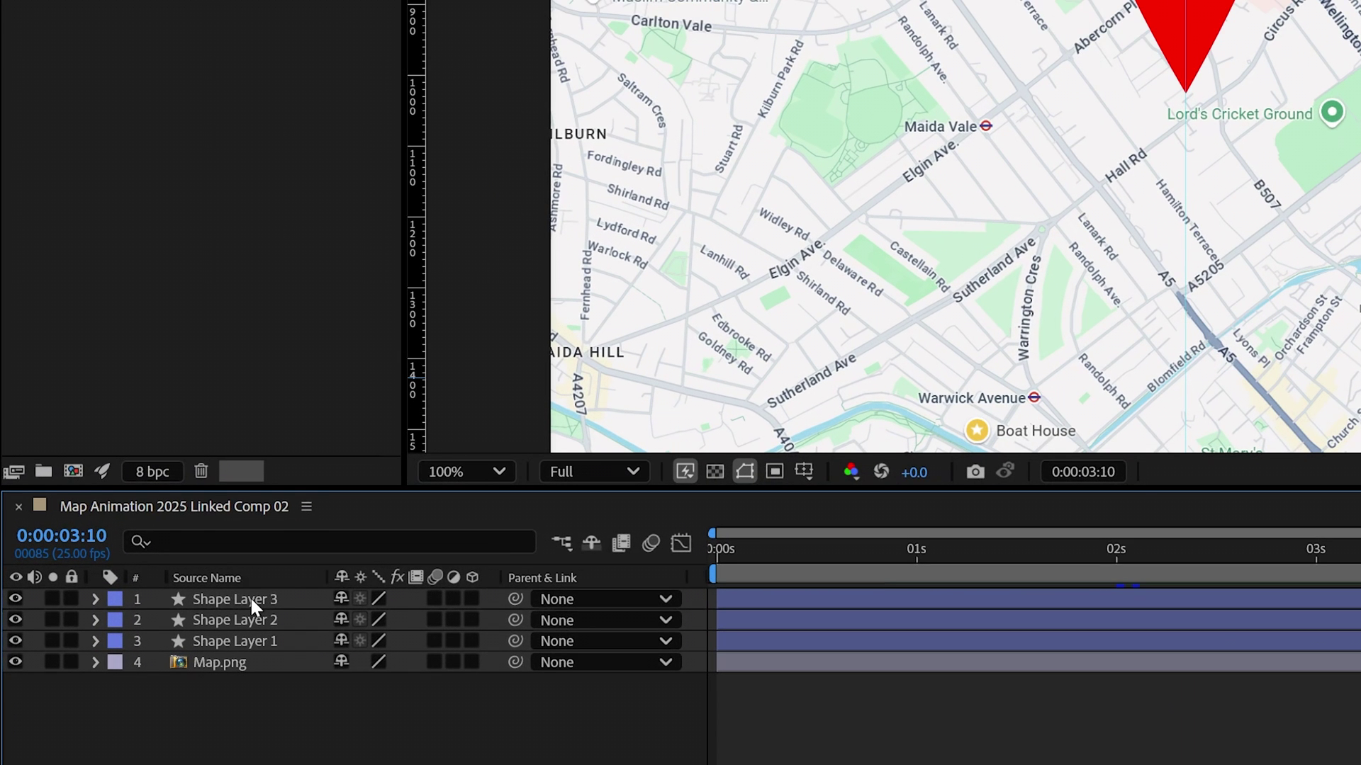
click(249, 597)
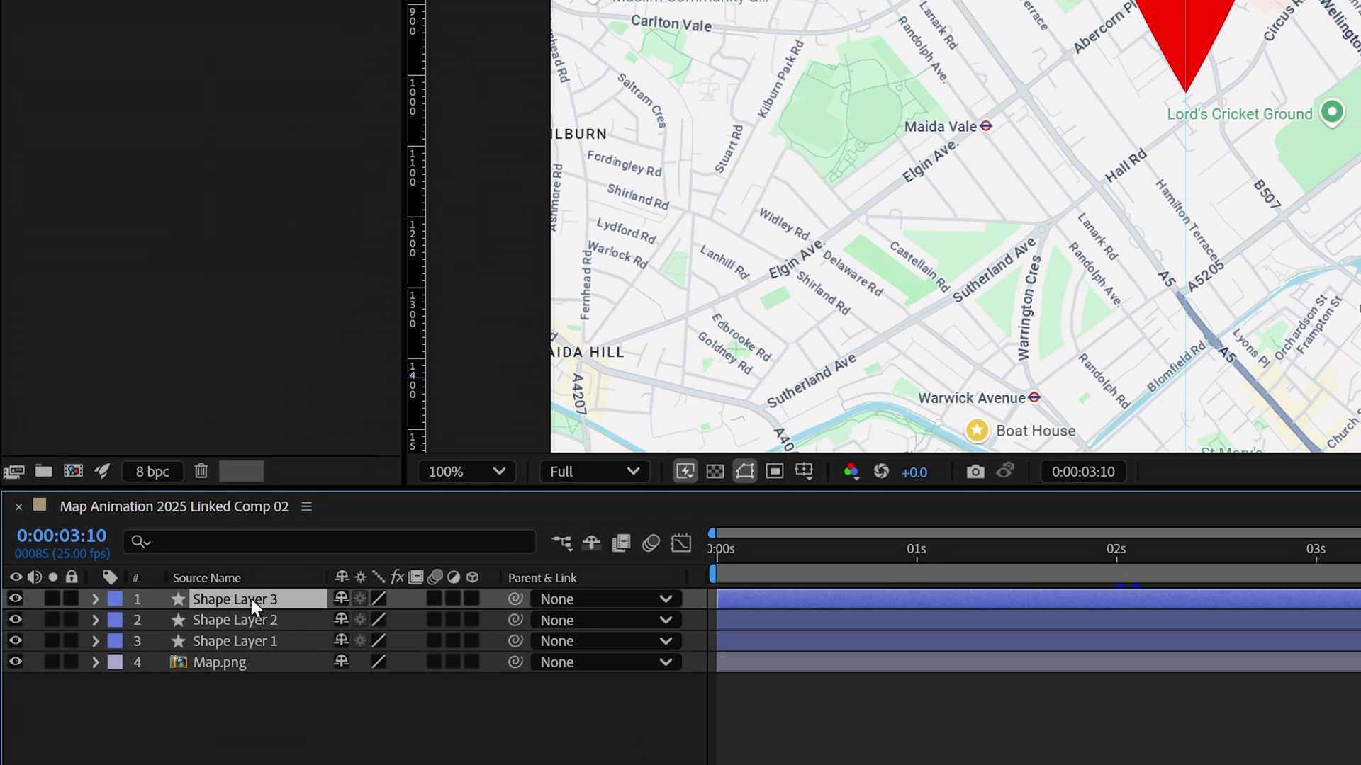
ctrl+click(248, 616)
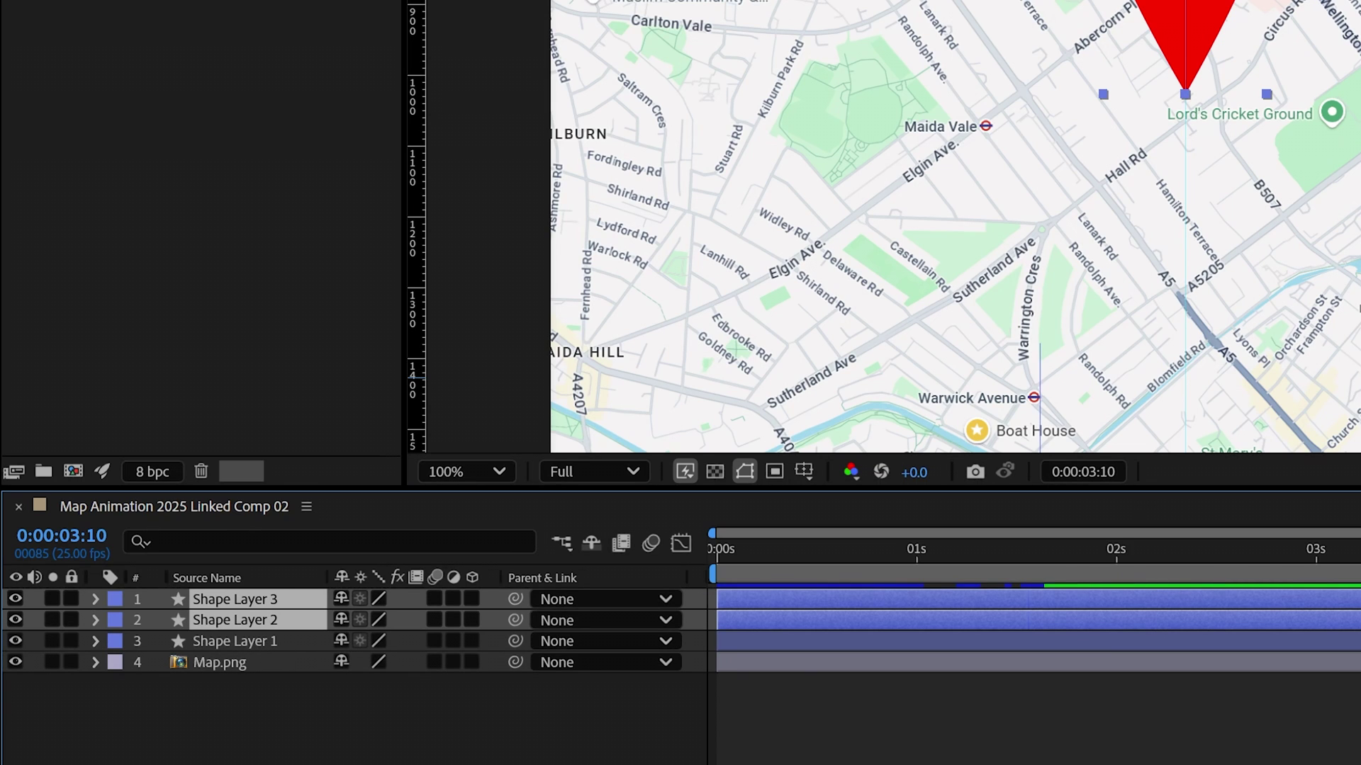
right_click(274, 601)
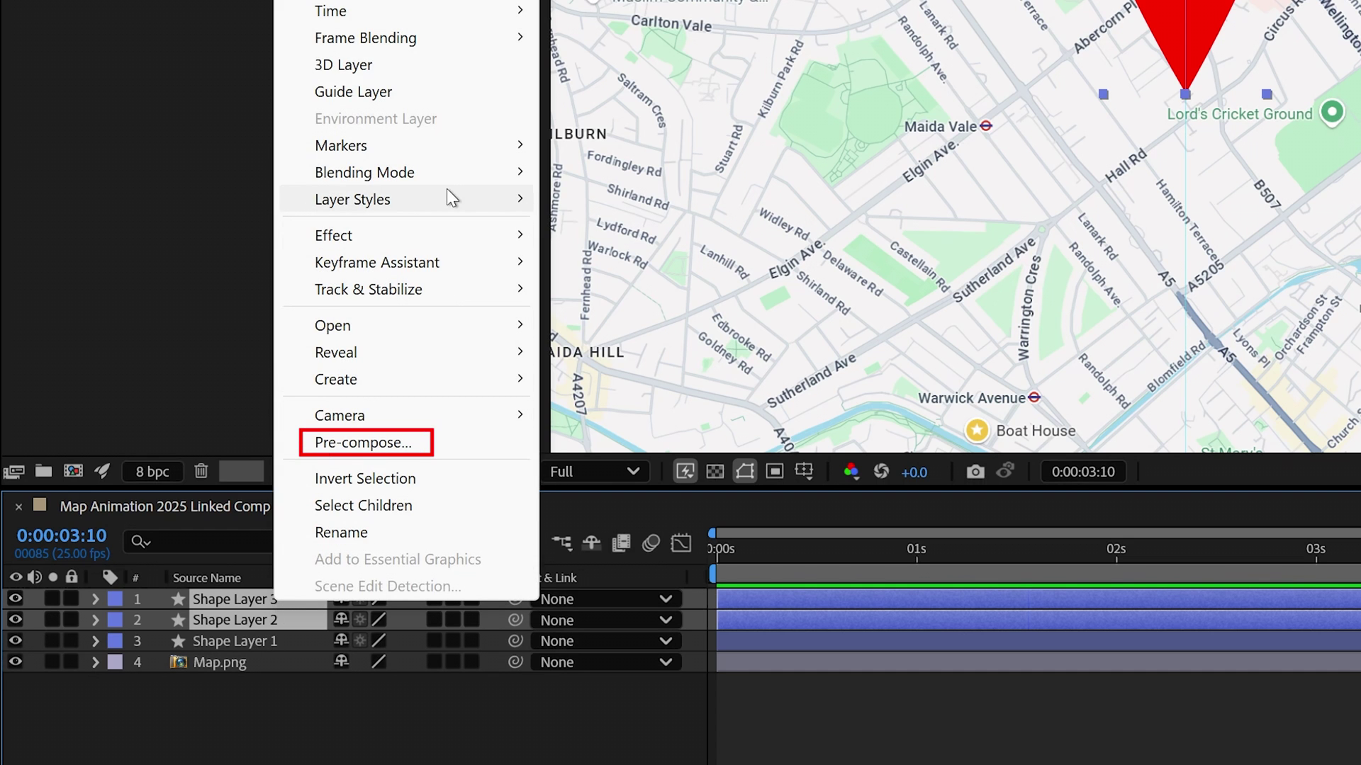
click(362, 442)
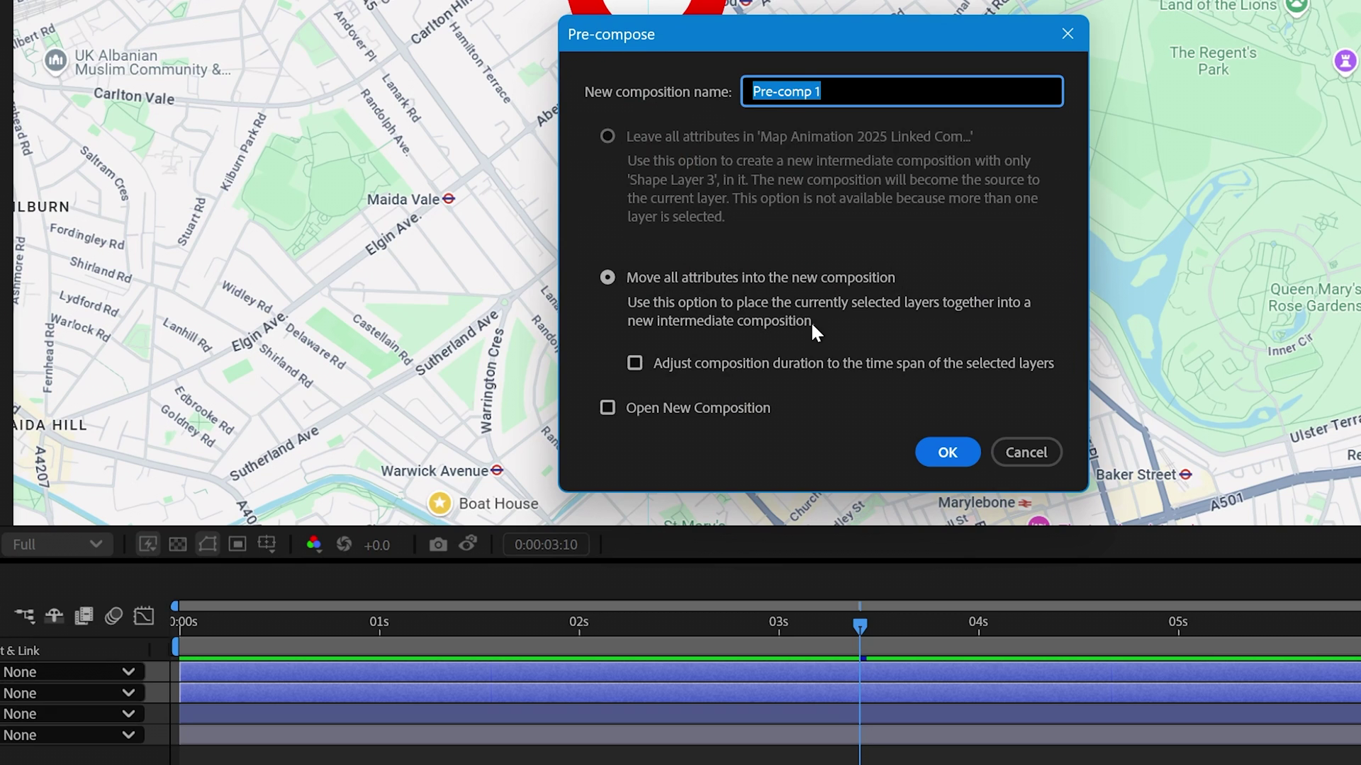
text(Finish)
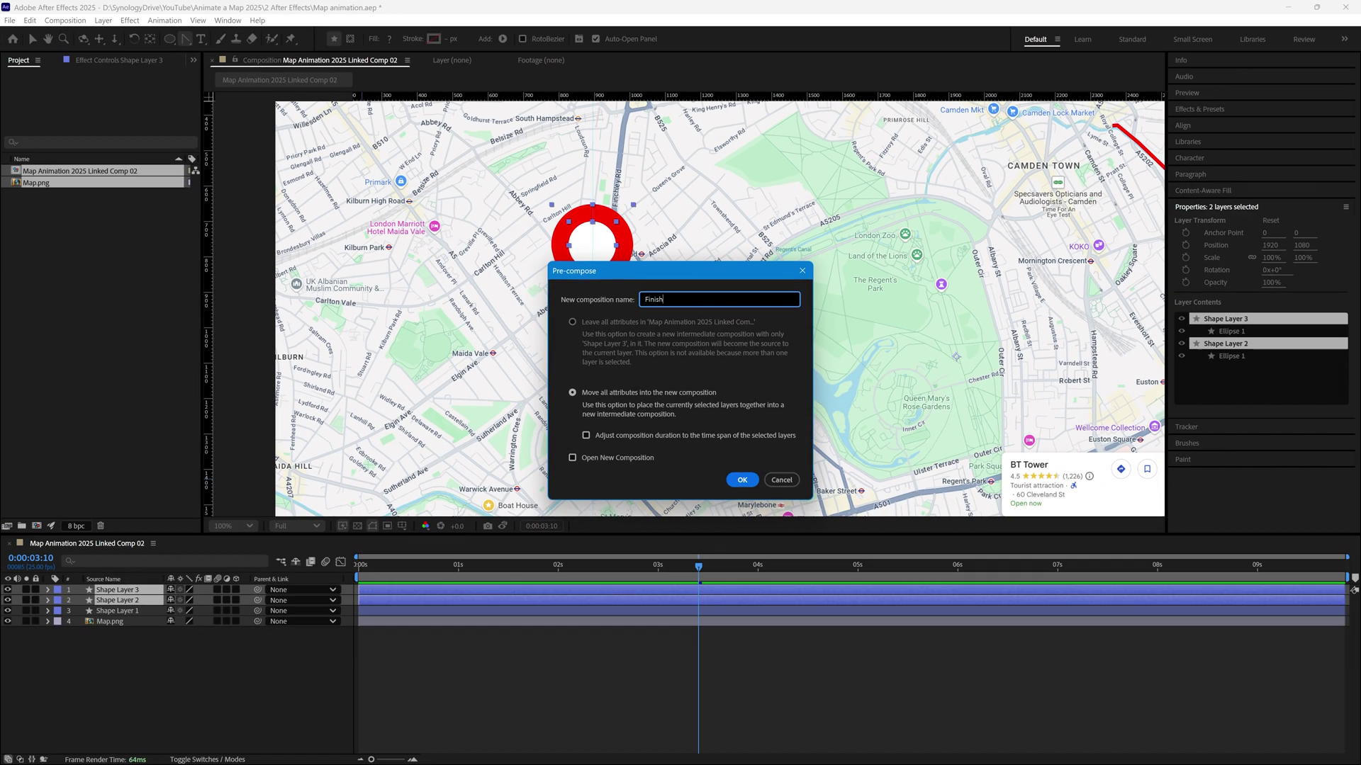
key(Return)
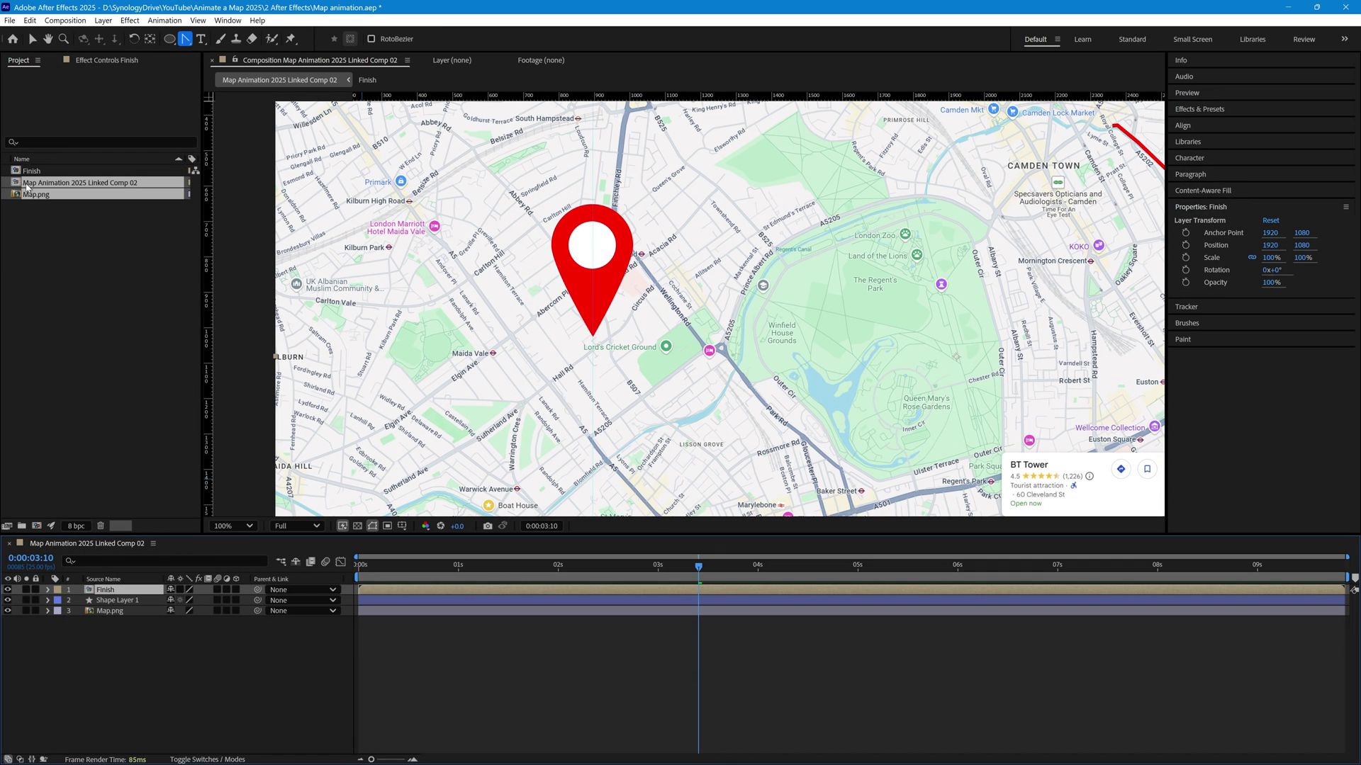
Open the Finish composition and crop it to a region of interest drawn closely around the pin, about 375 x 469 px.
click(51, 277)
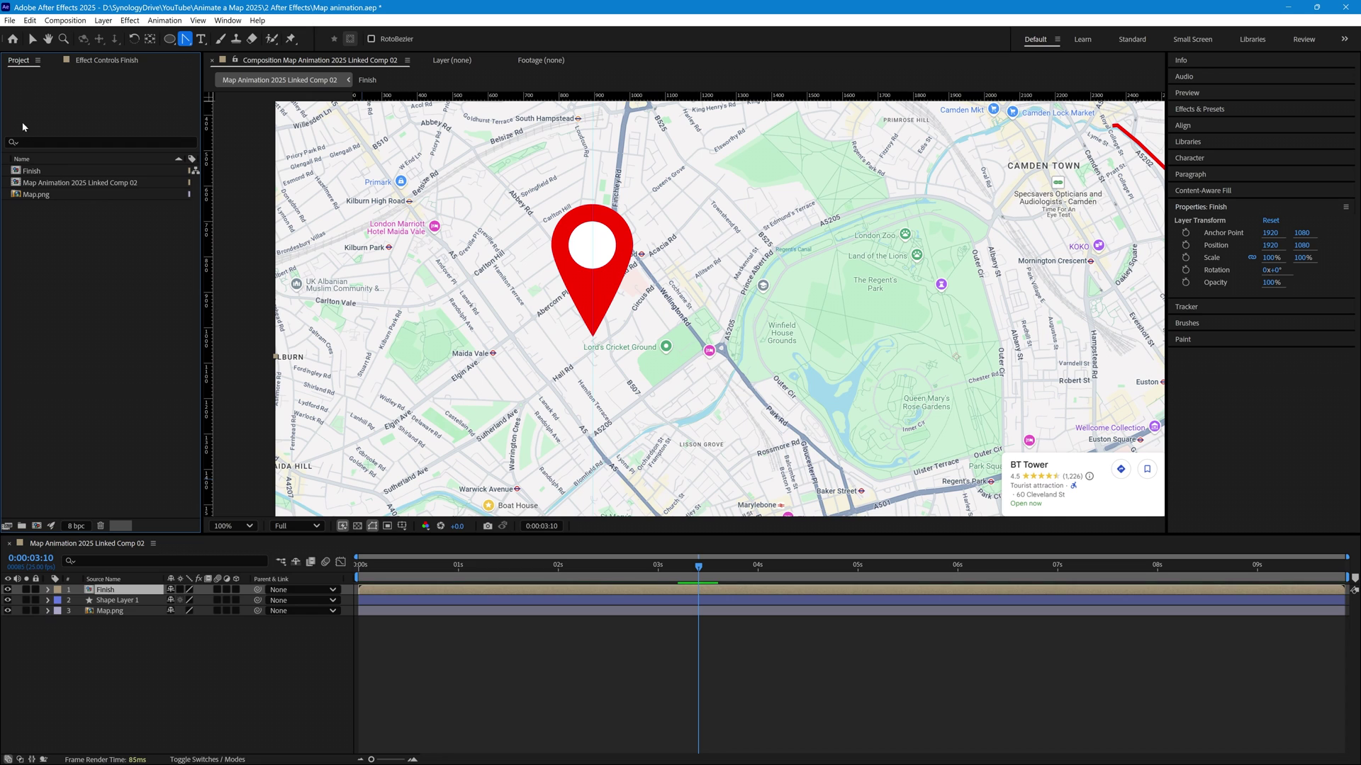
double_click(15, 171)
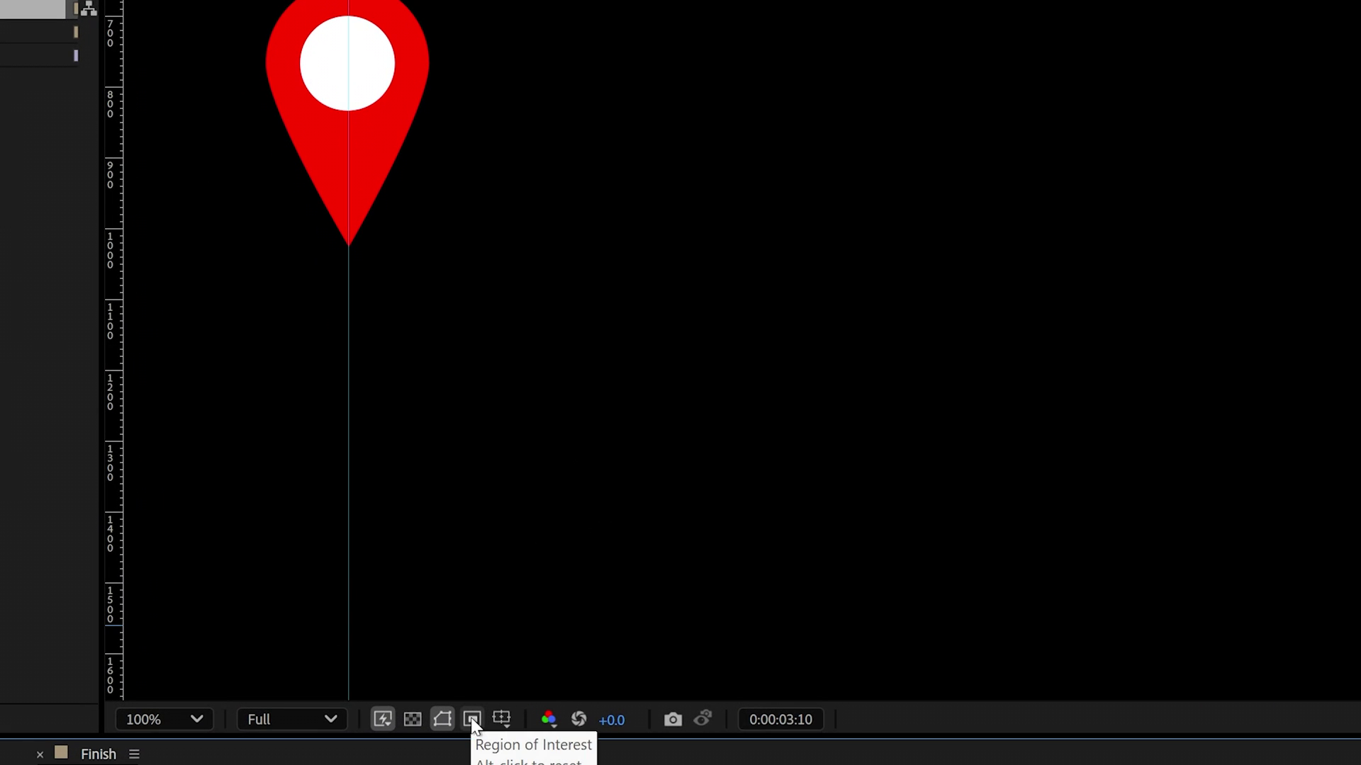
click(472, 719)
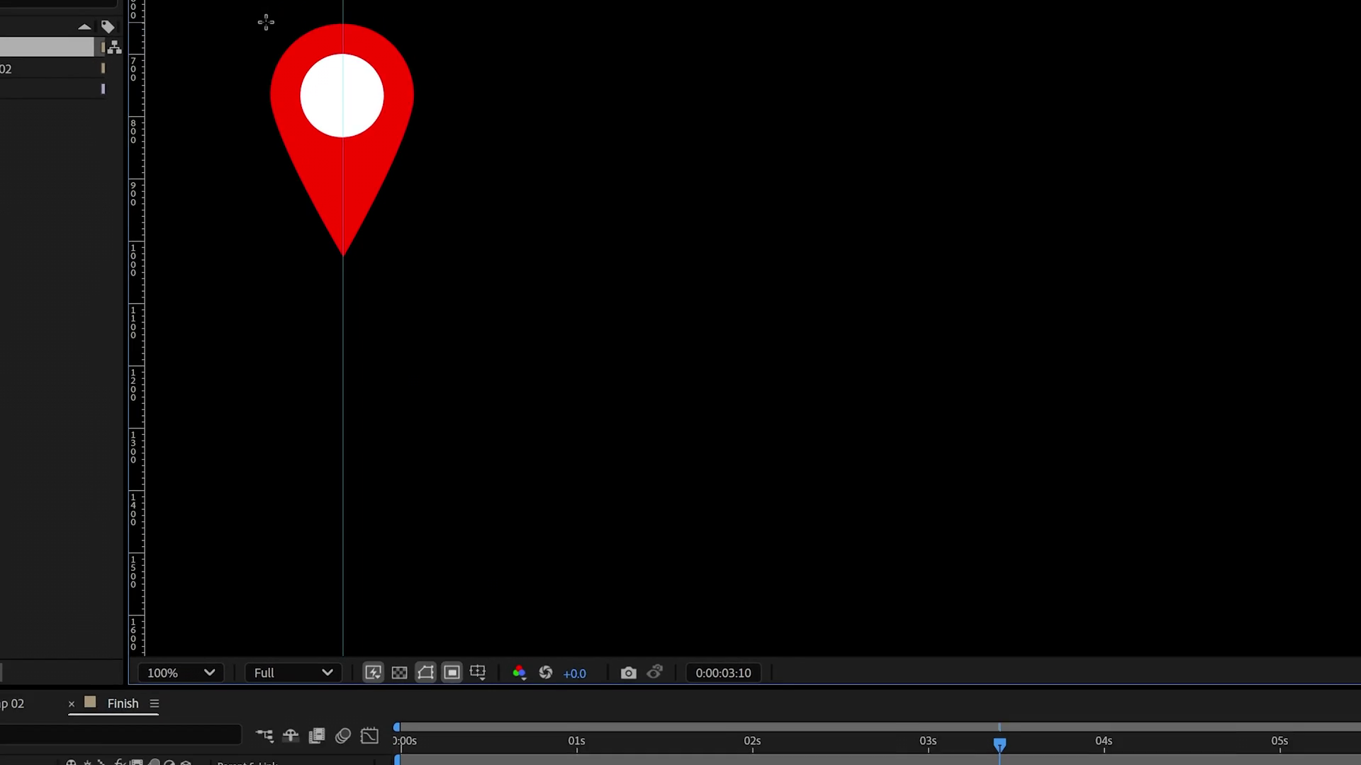
drag(223, 1, 394, 309)
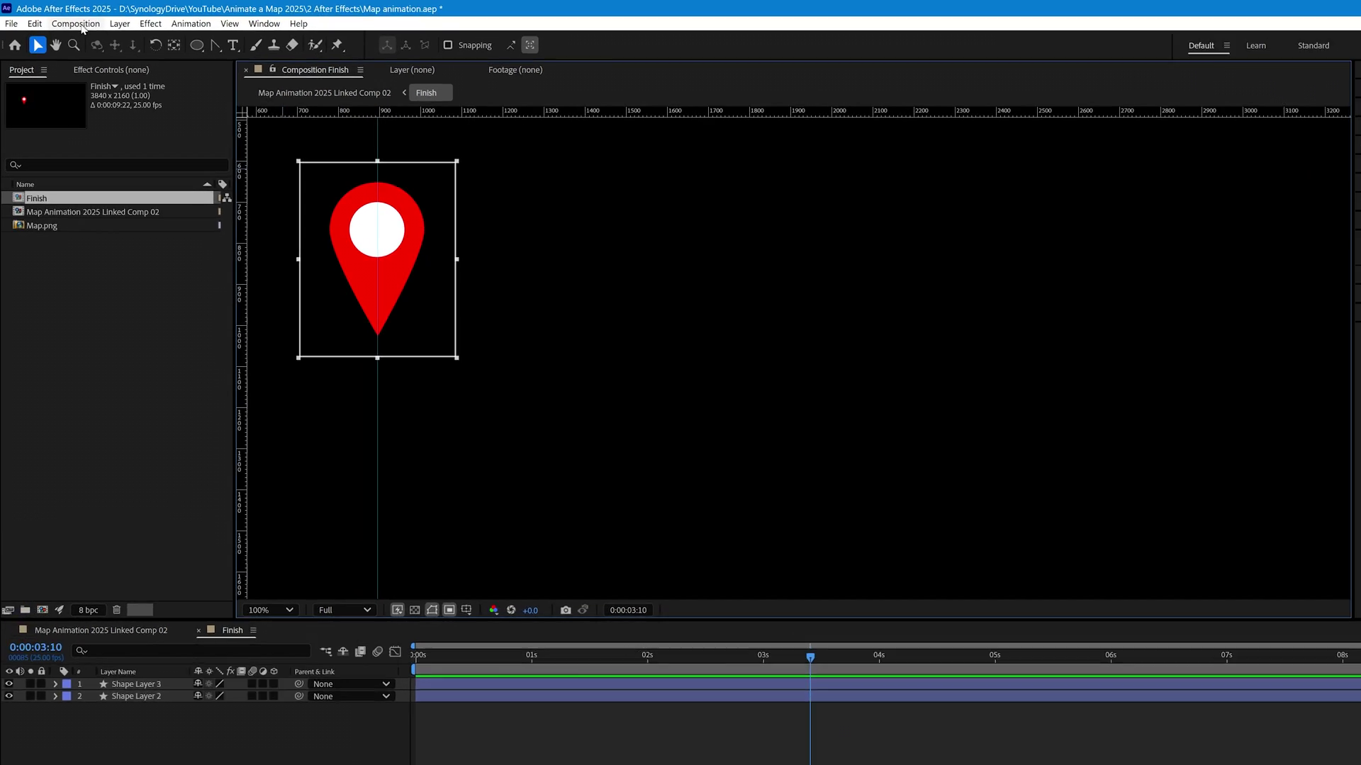
click(66, 21)
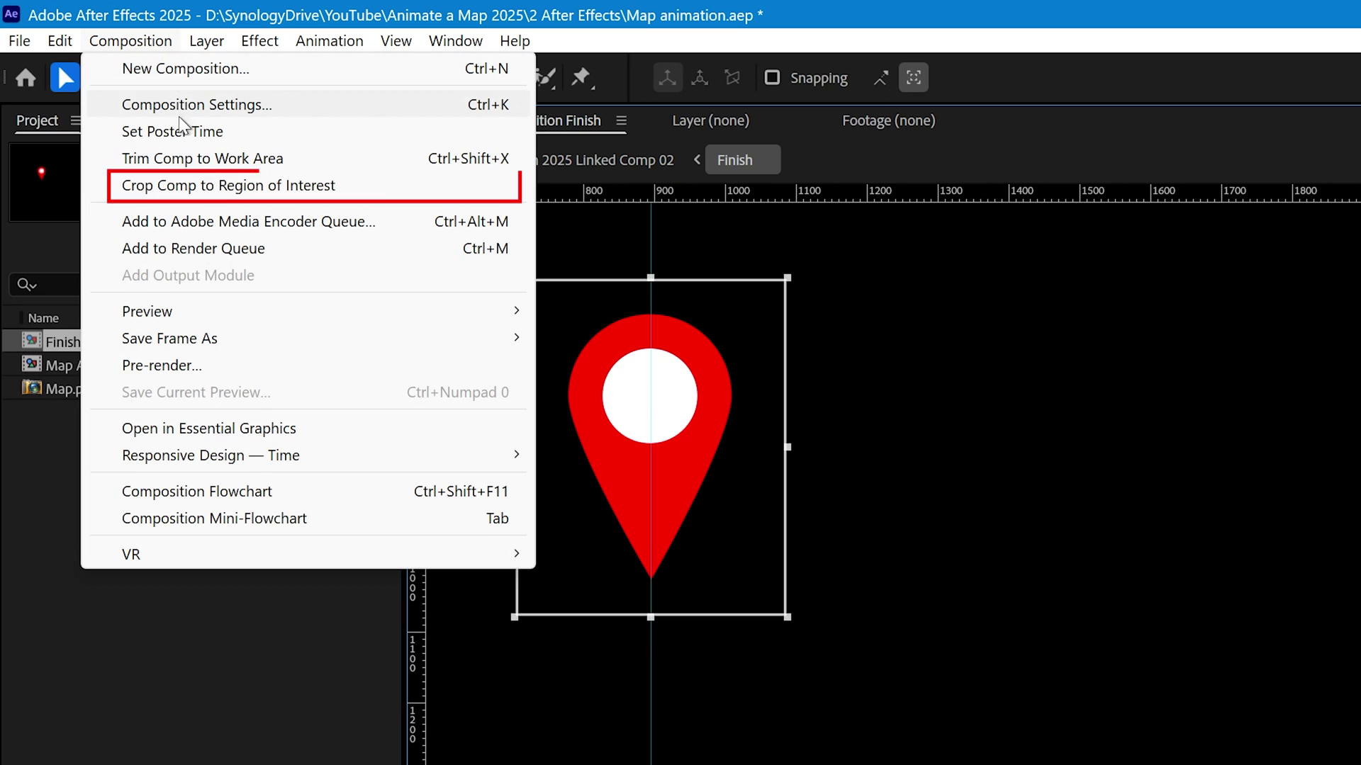
click(201, 189)
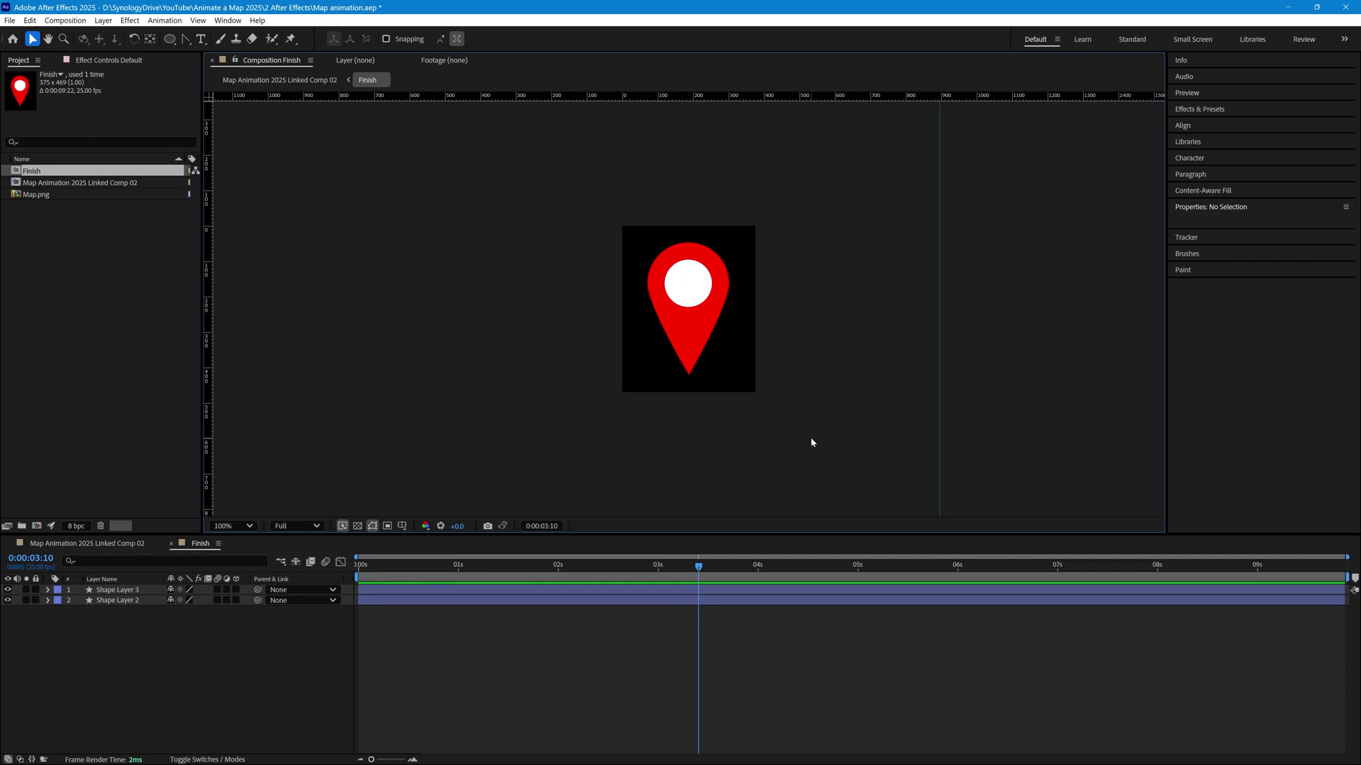
Duplicate the Finish composition in the project and rename the copy Start.
click(48, 600)
click(19, 60)
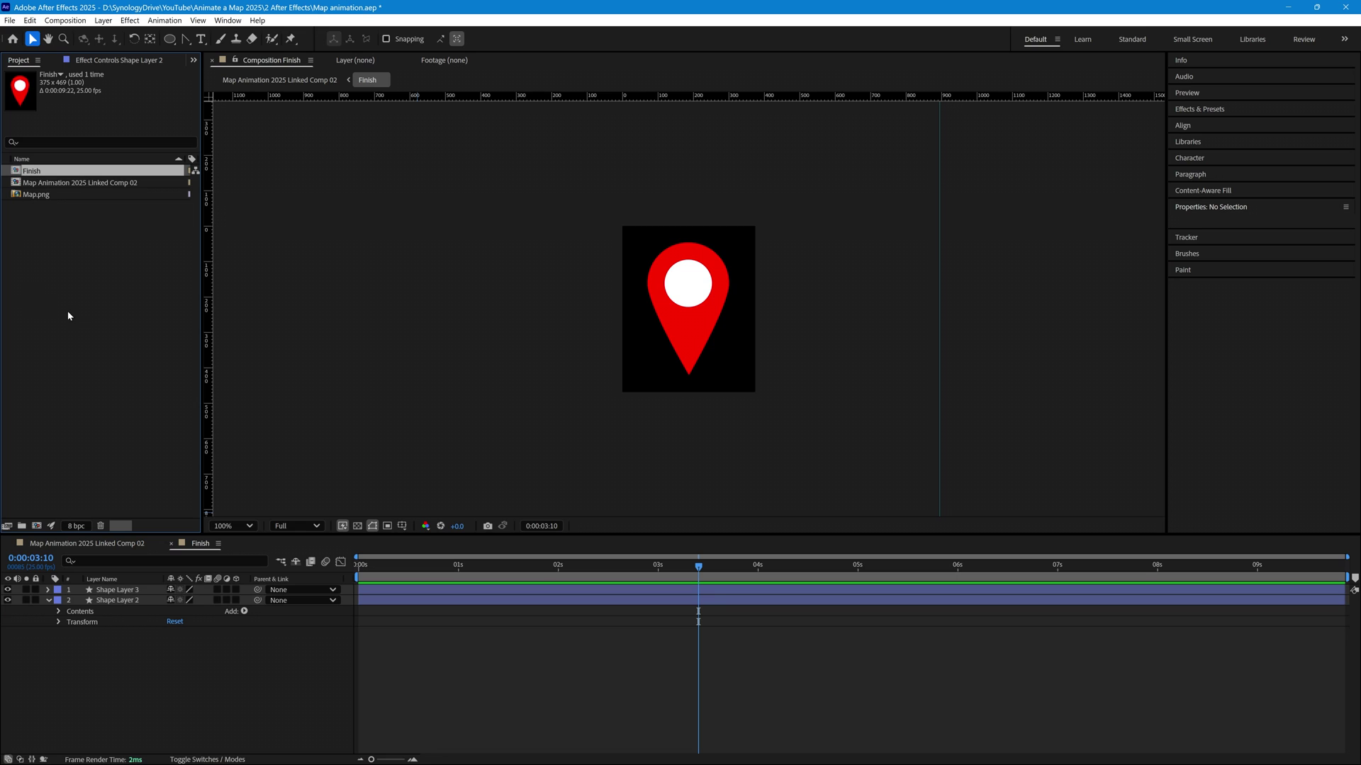
key(ctrl+d)
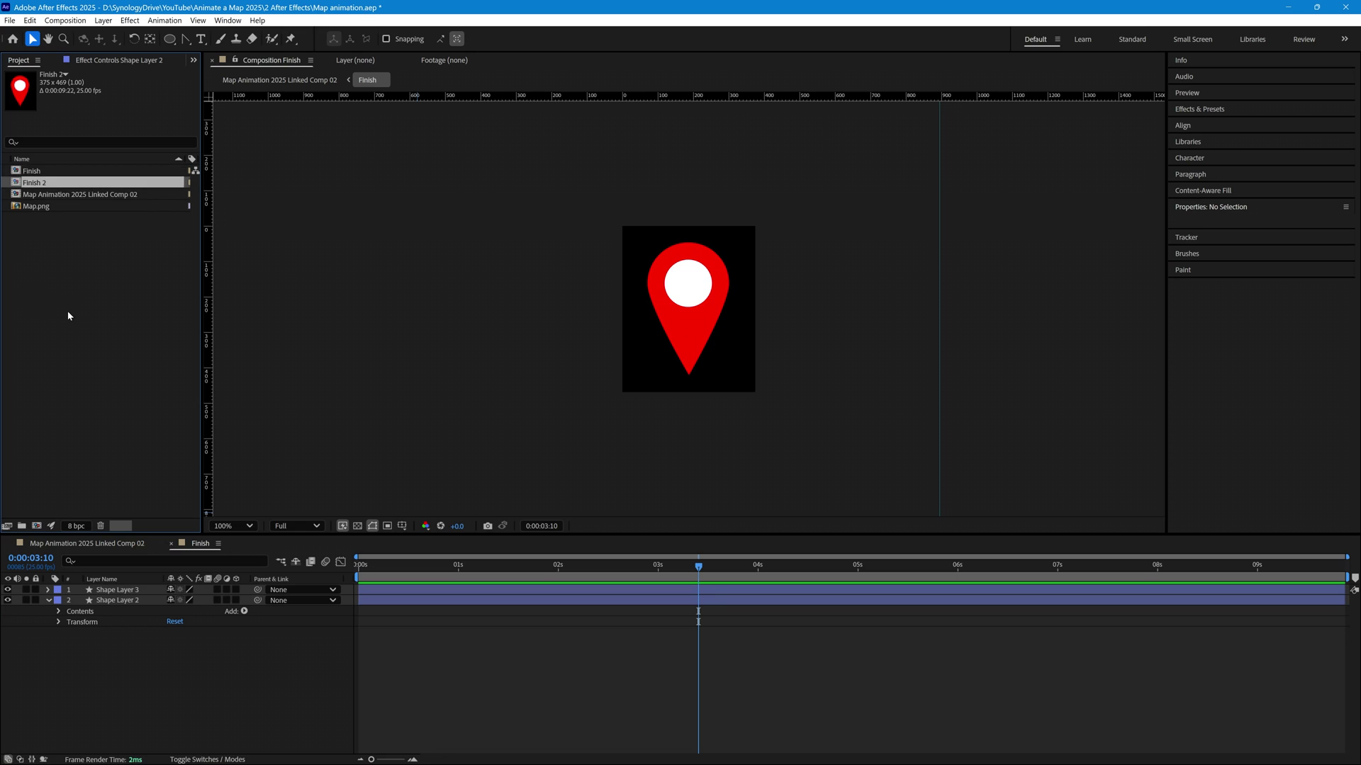
click(41, 182)
text(Start)
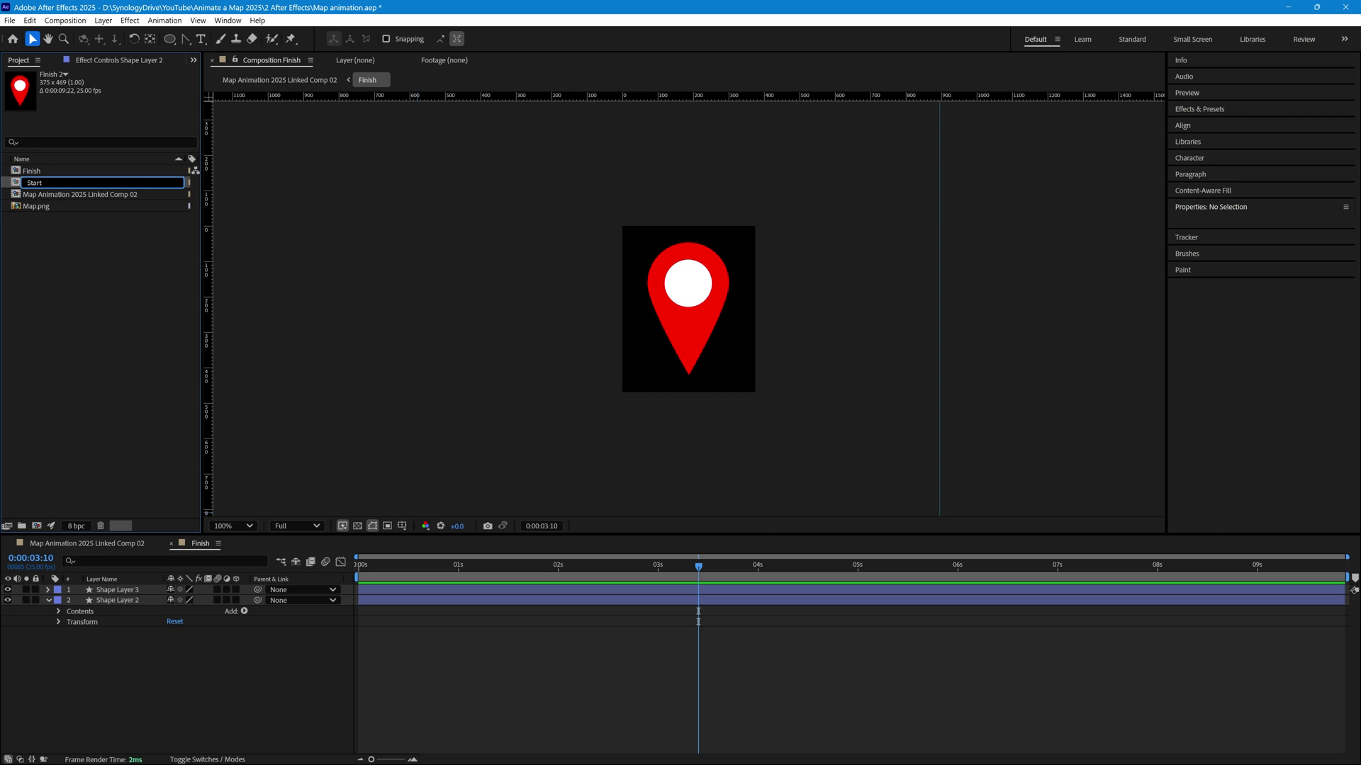
key(Return)
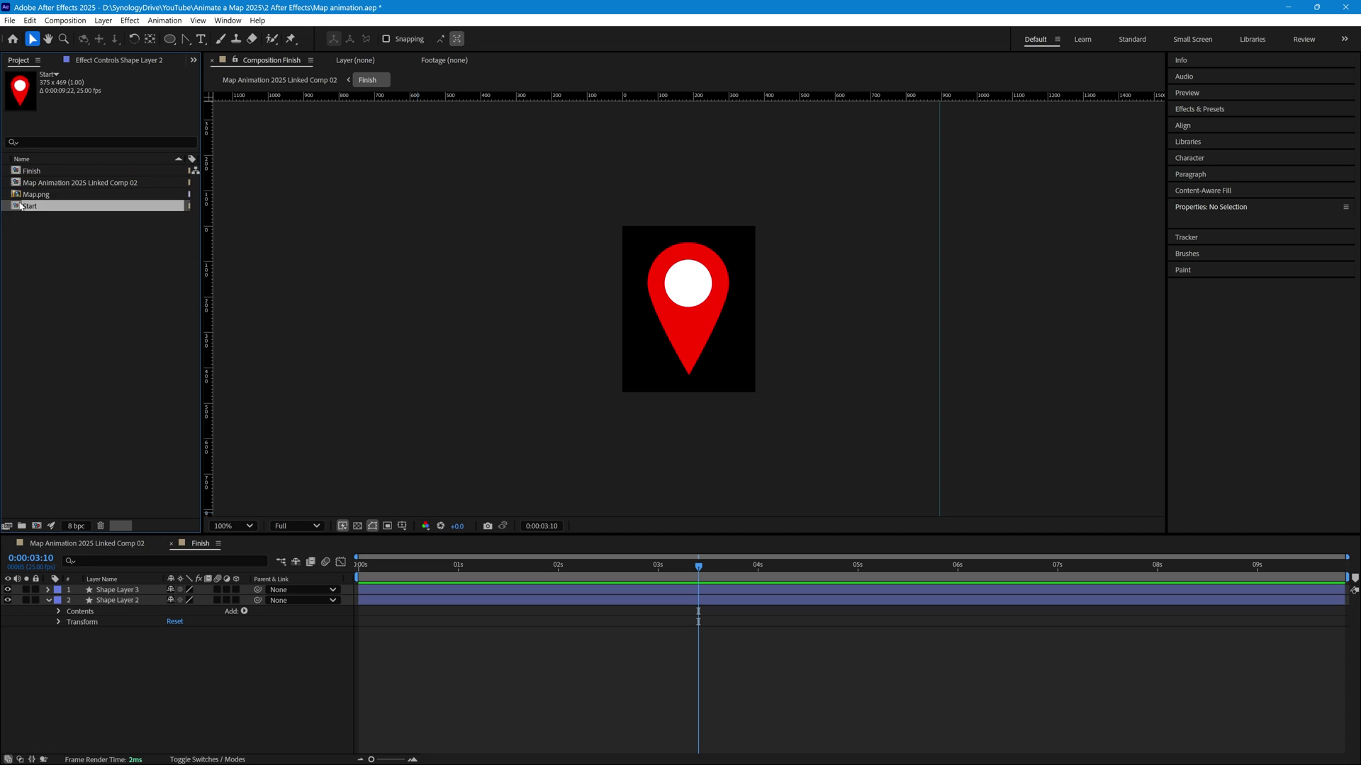
In the Start composition, change the fill colour of the teardrop on Shape Layer 2 to green 00FF00.
double_click(21, 205)
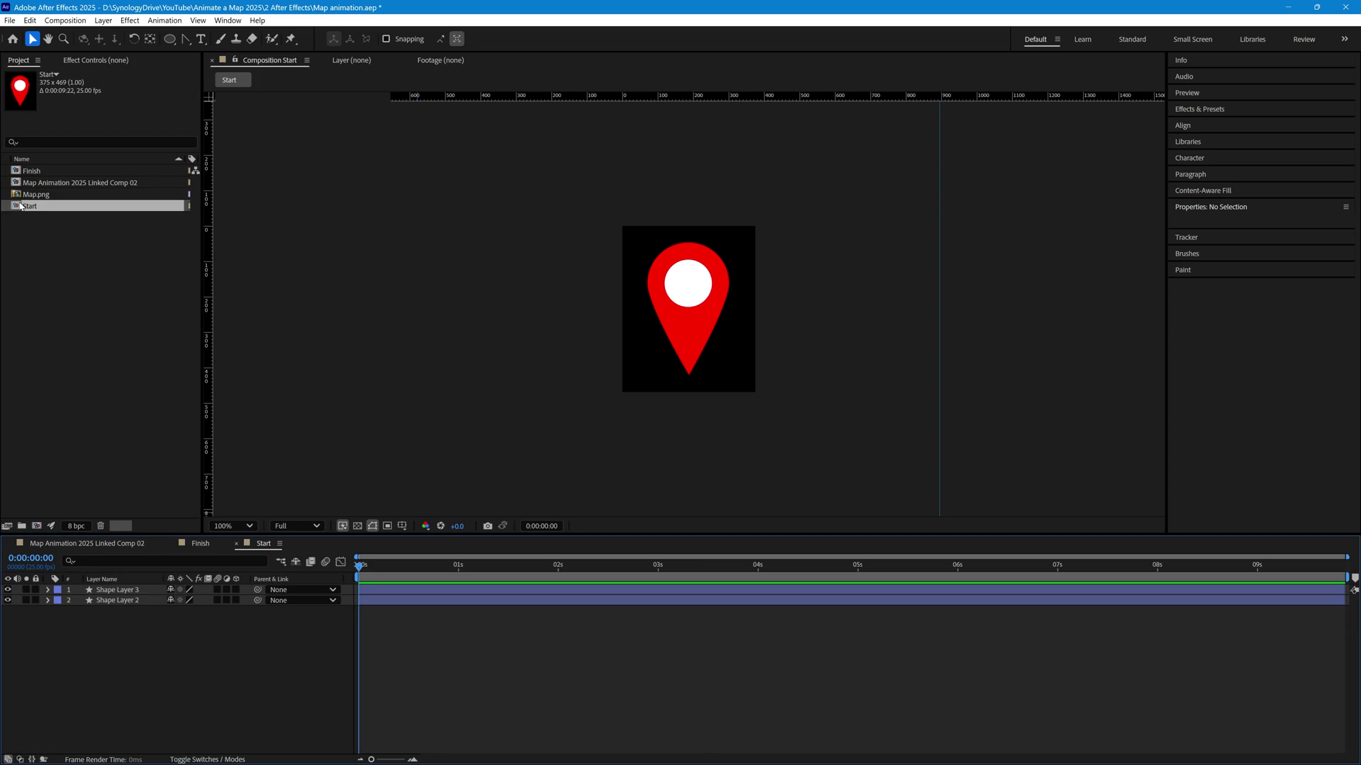
click(127, 600)
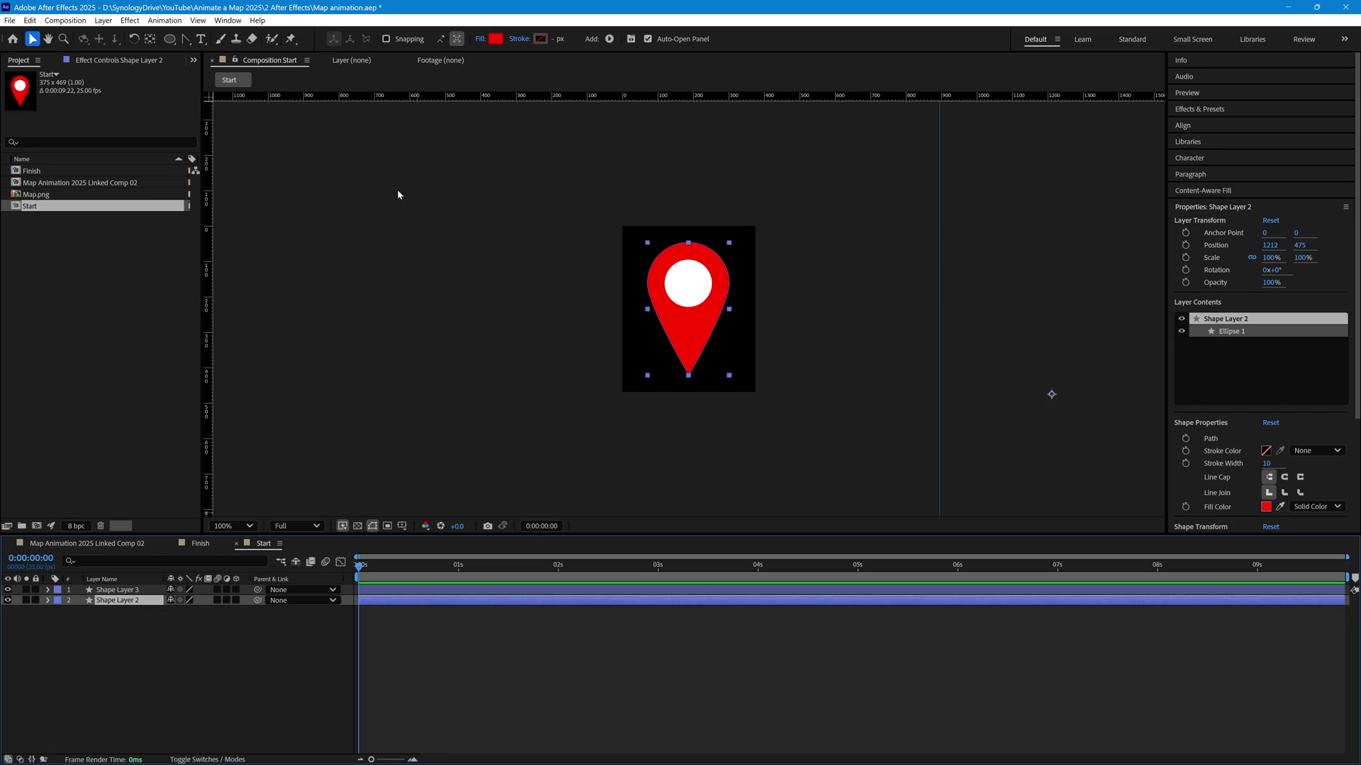
click(496, 39)
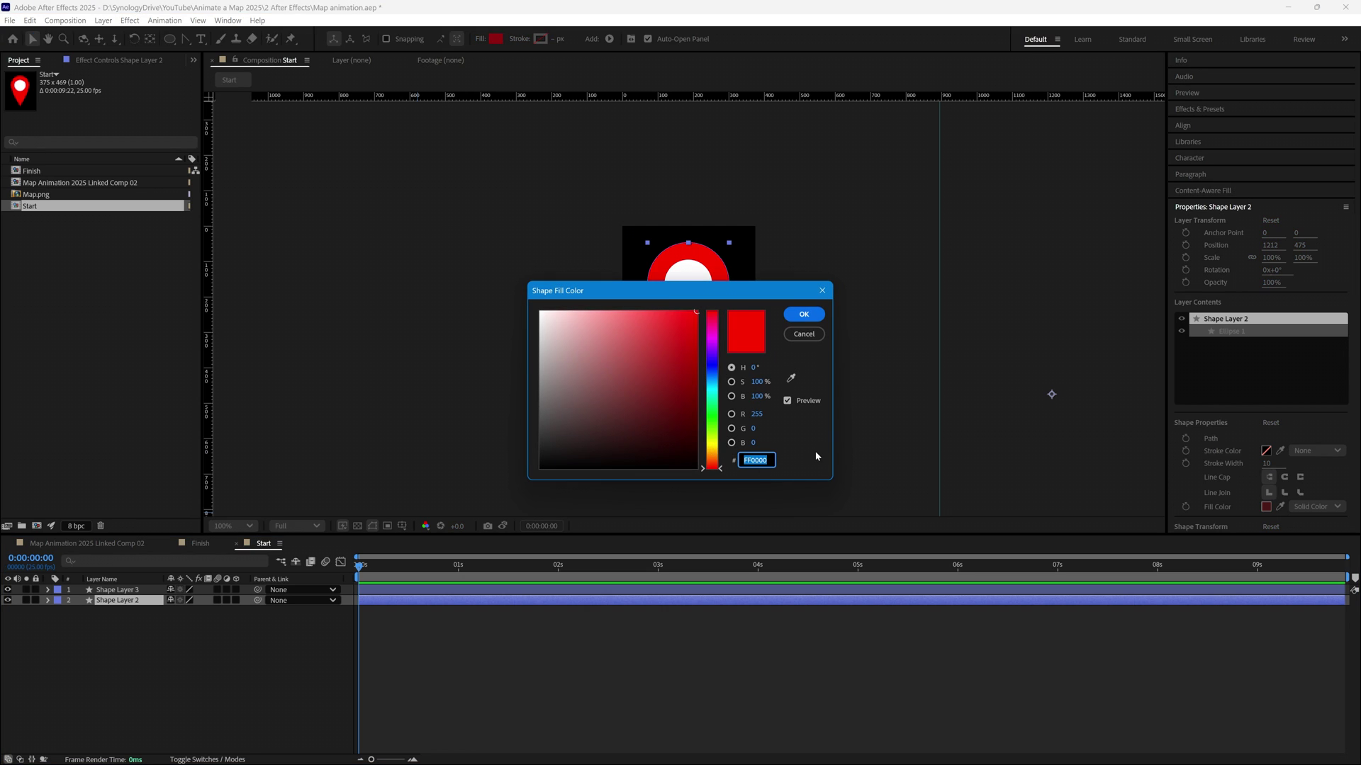
text(00)
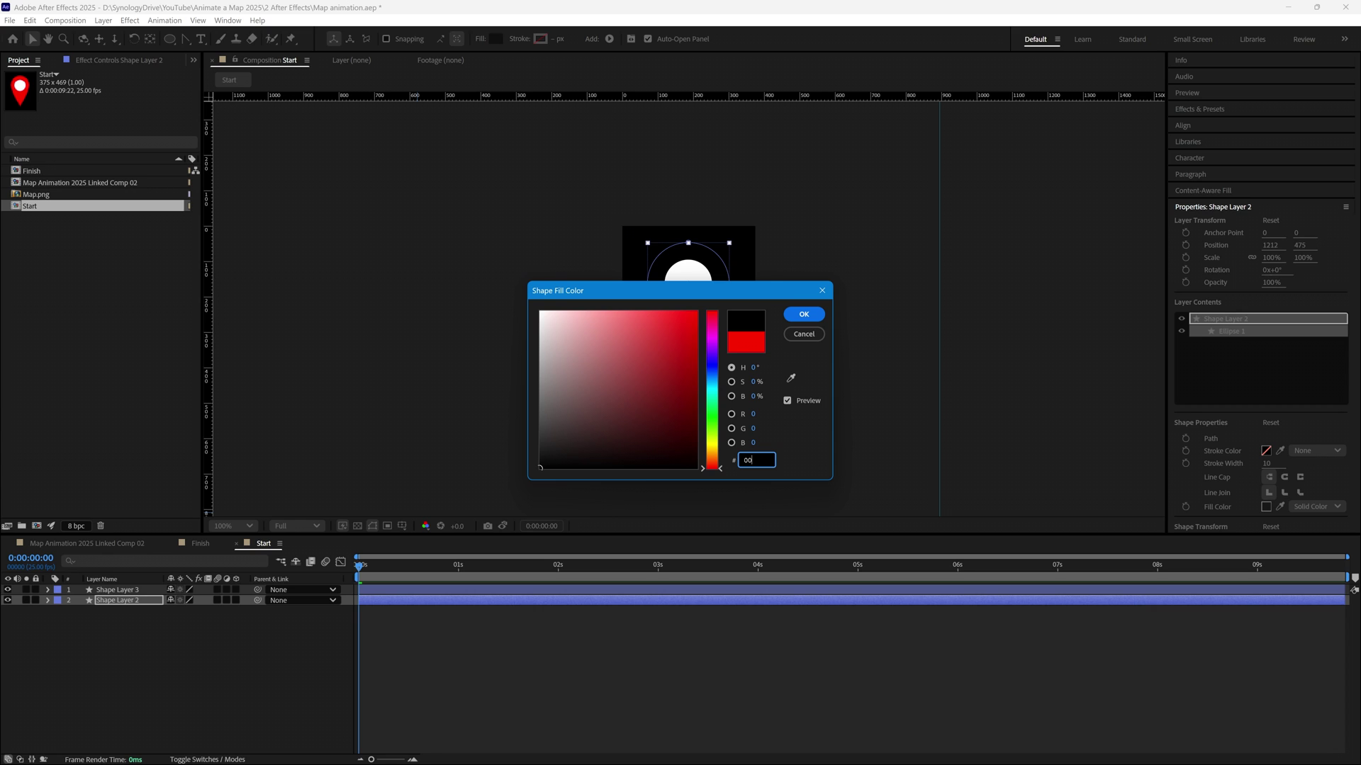
text(FF00)
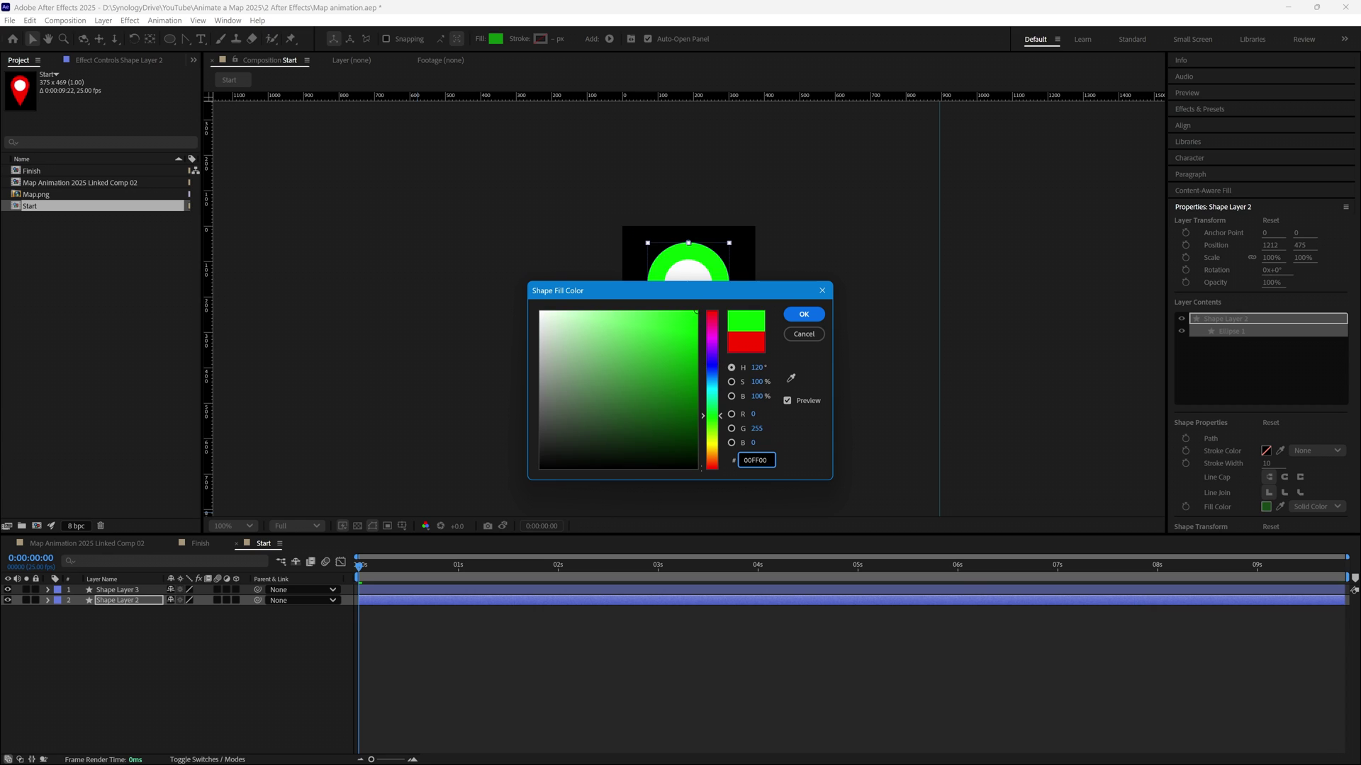
key(Return)
click(139, 334)
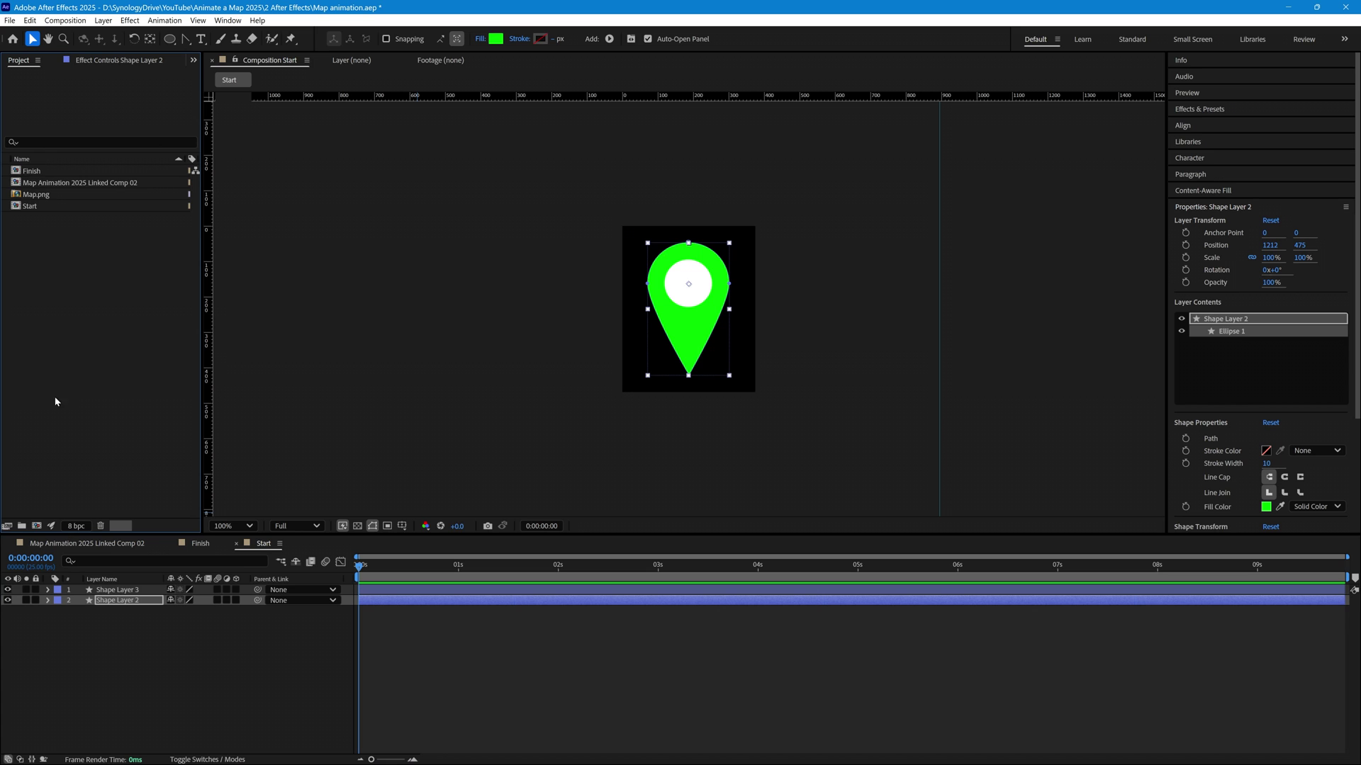
In Map Animation 2025 Linked Comp 02, move the Finish pin west to about 875, 1052 and fit the whole map in view.
double_click(18, 184)
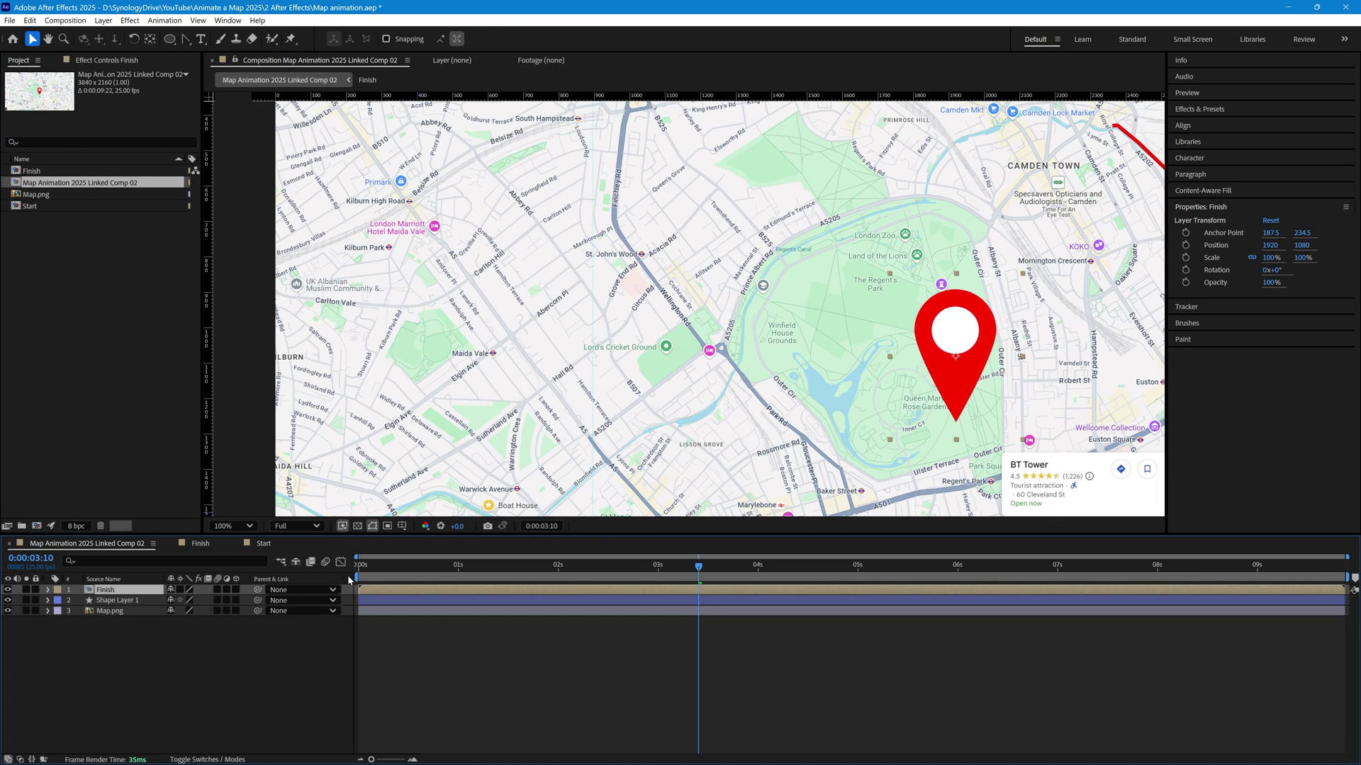
click(123, 681)
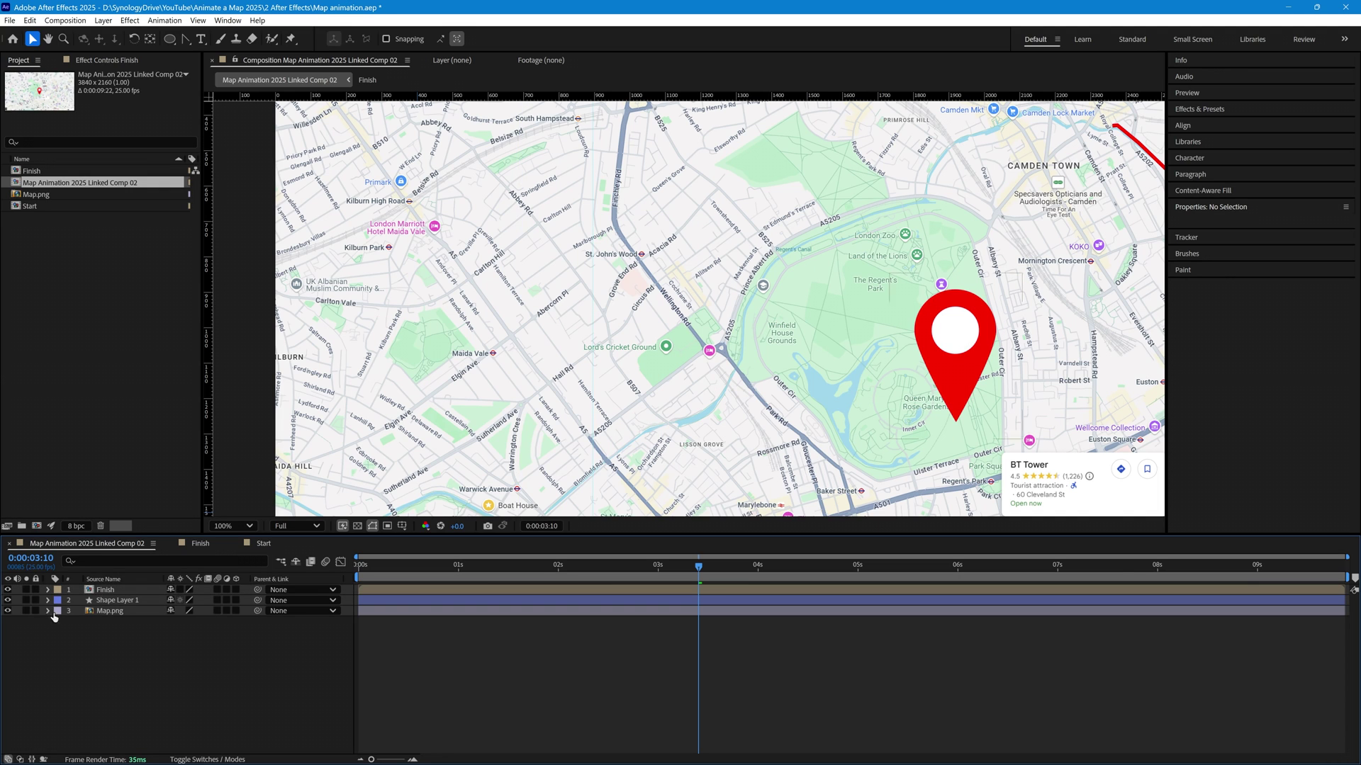
click(956, 344)
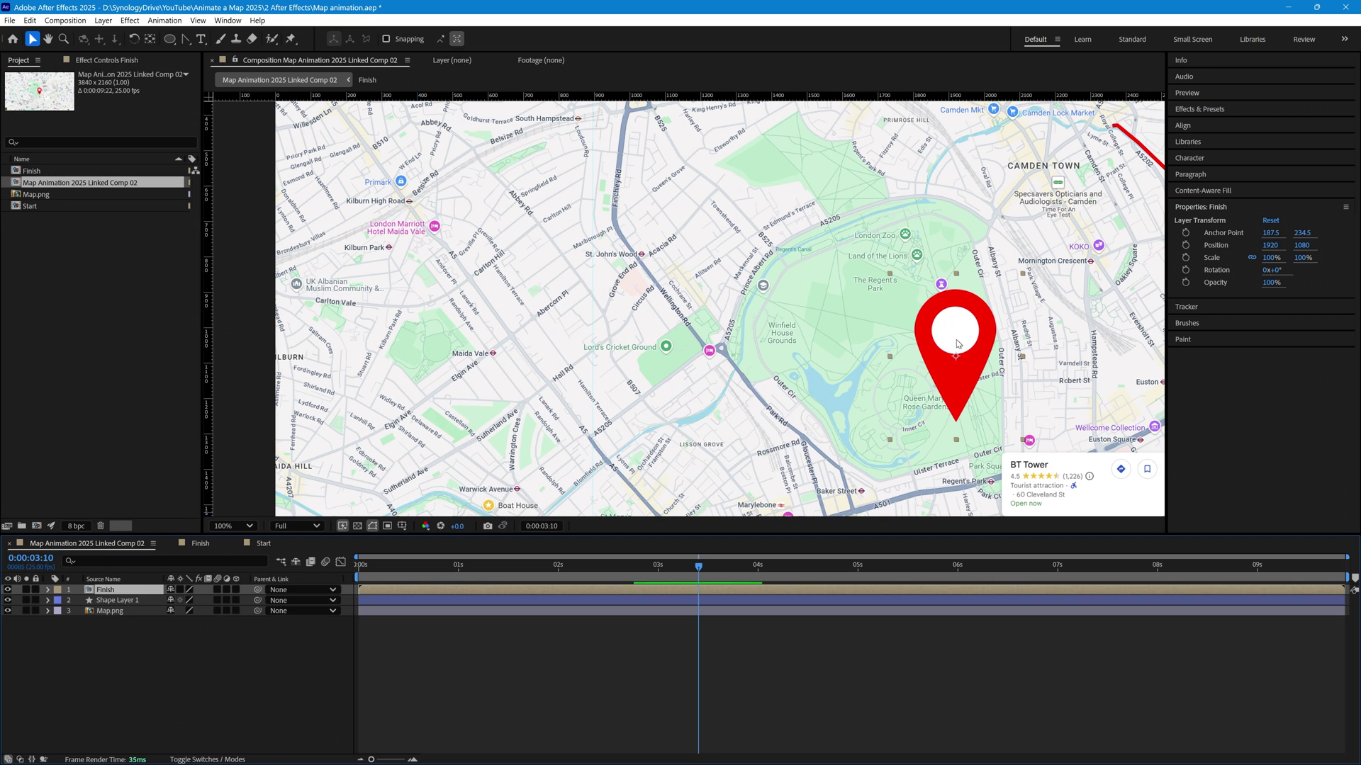
drag(956, 343, 570, 334)
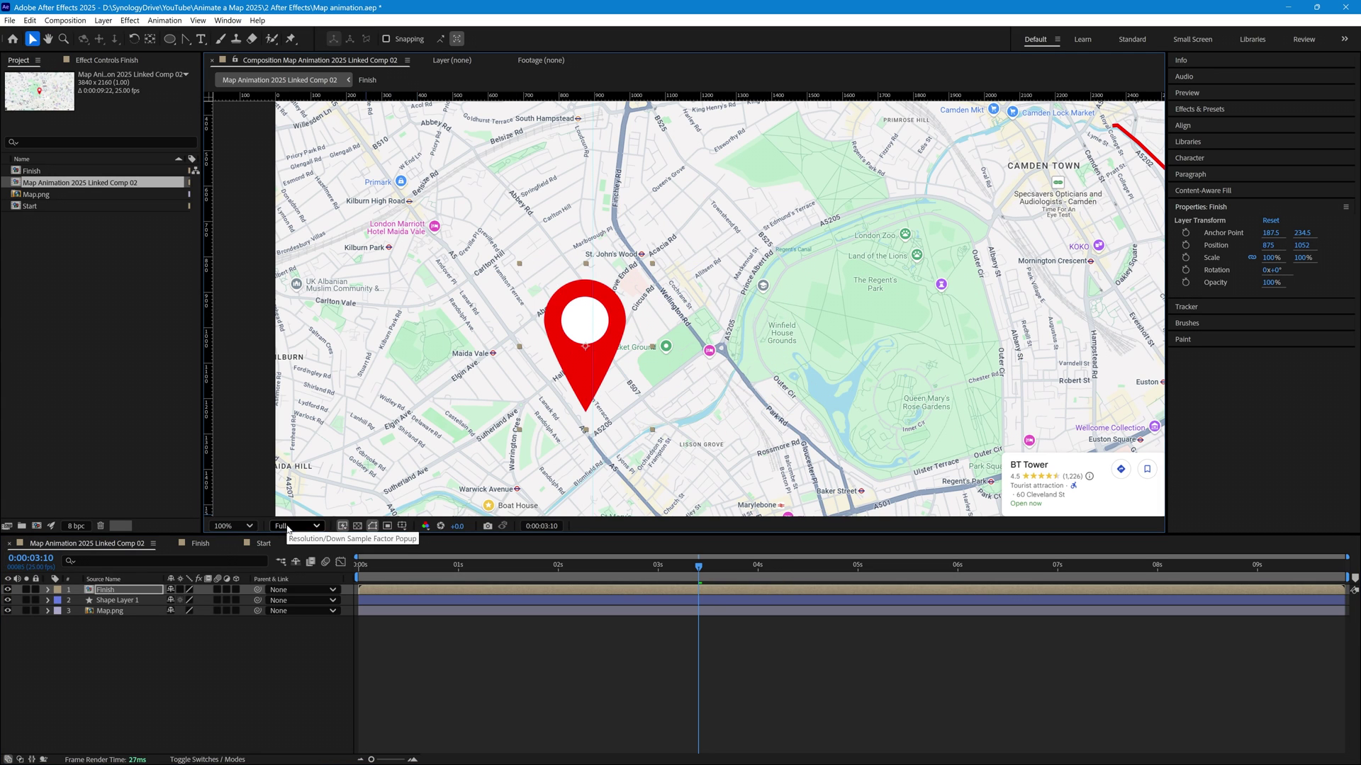
click(234, 528)
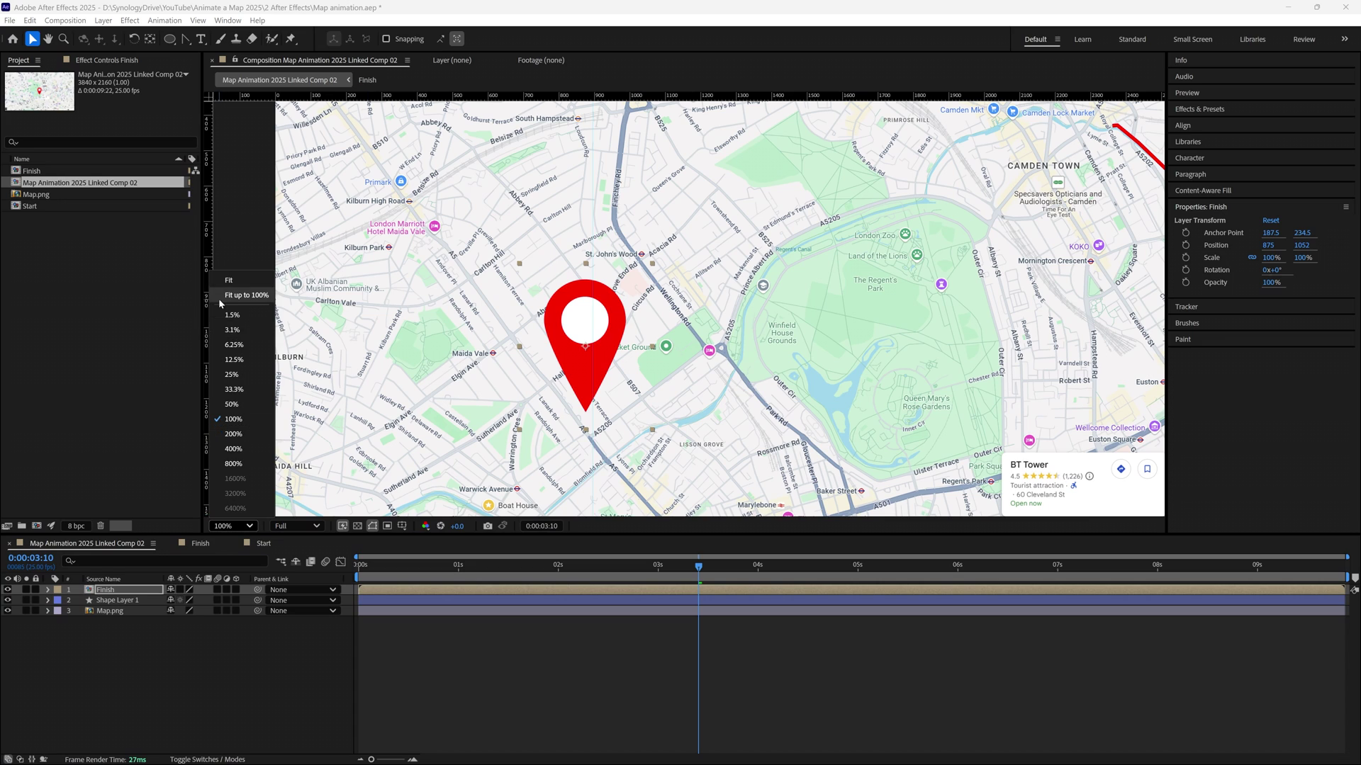
click(238, 279)
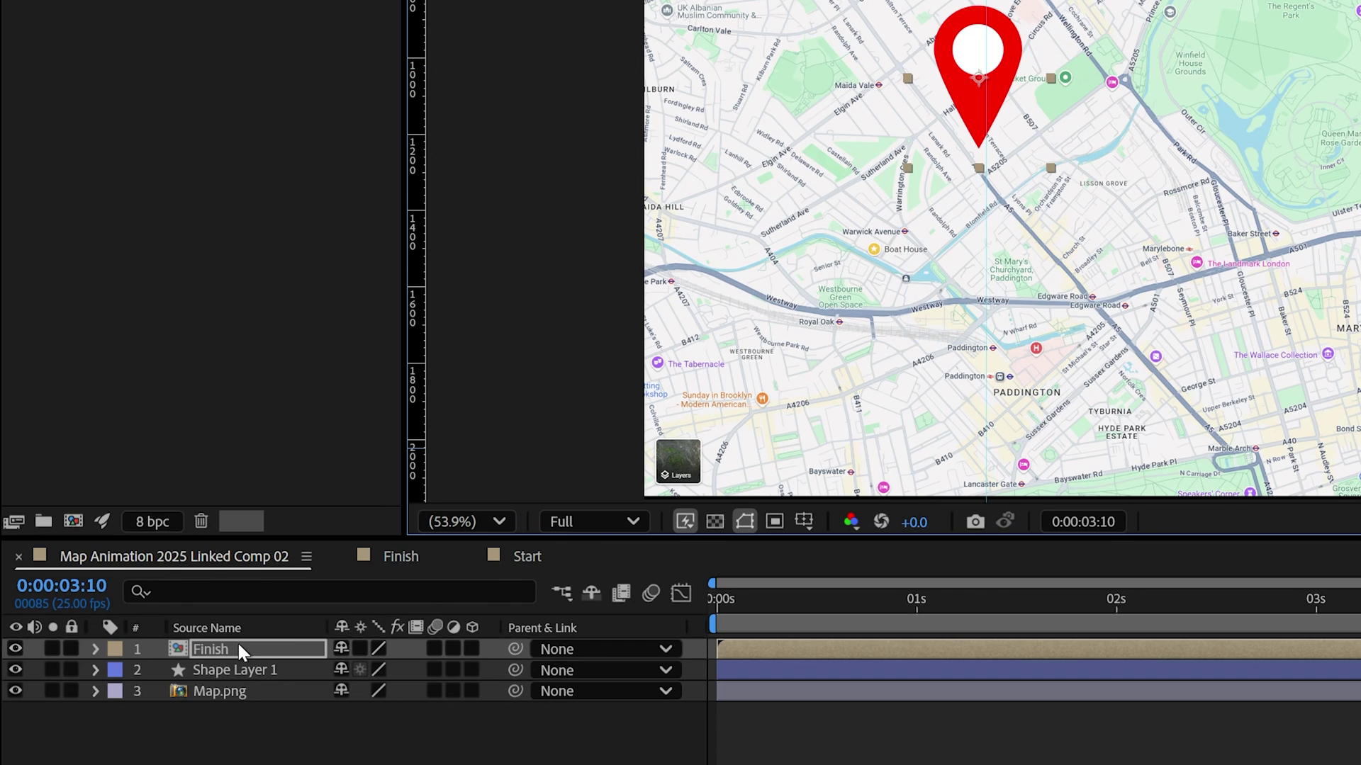
Set the Finish layer's scale to 50%.
click(95, 649)
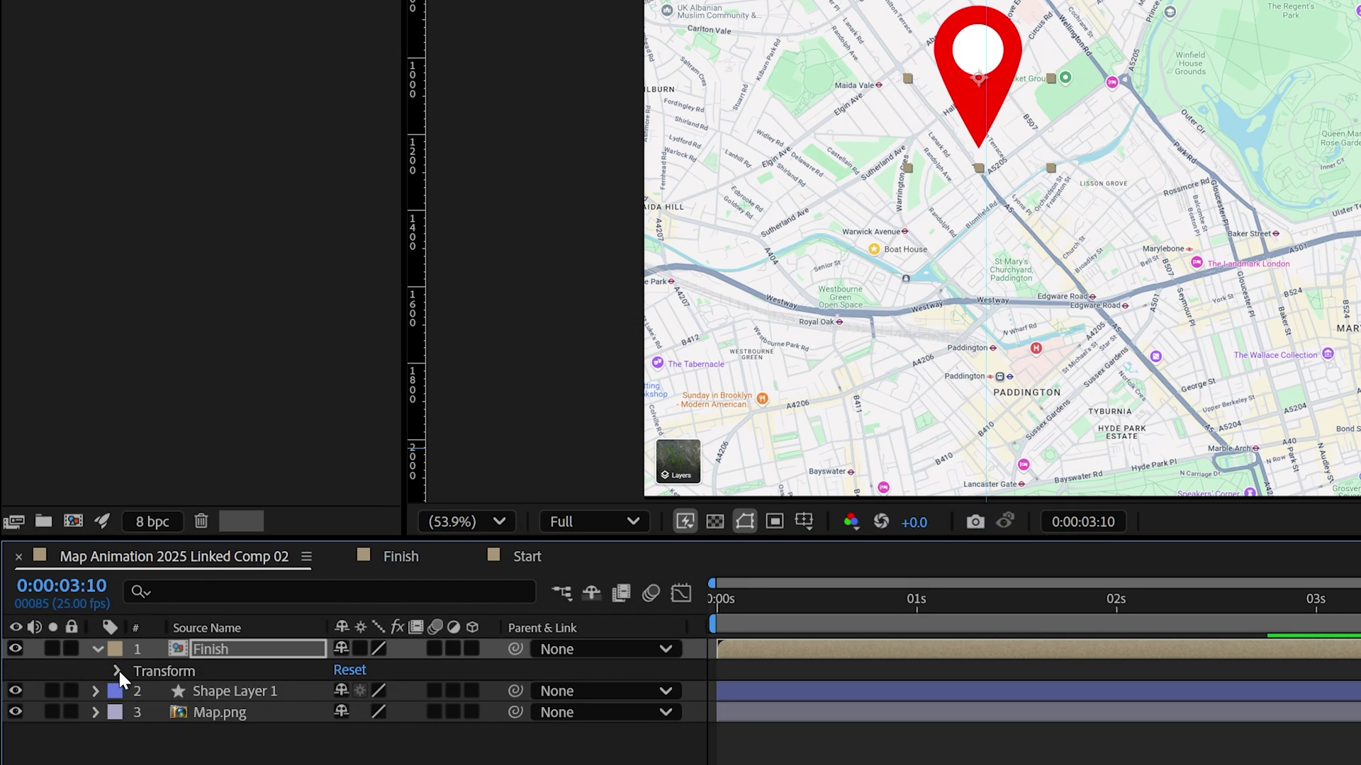
click(117, 669)
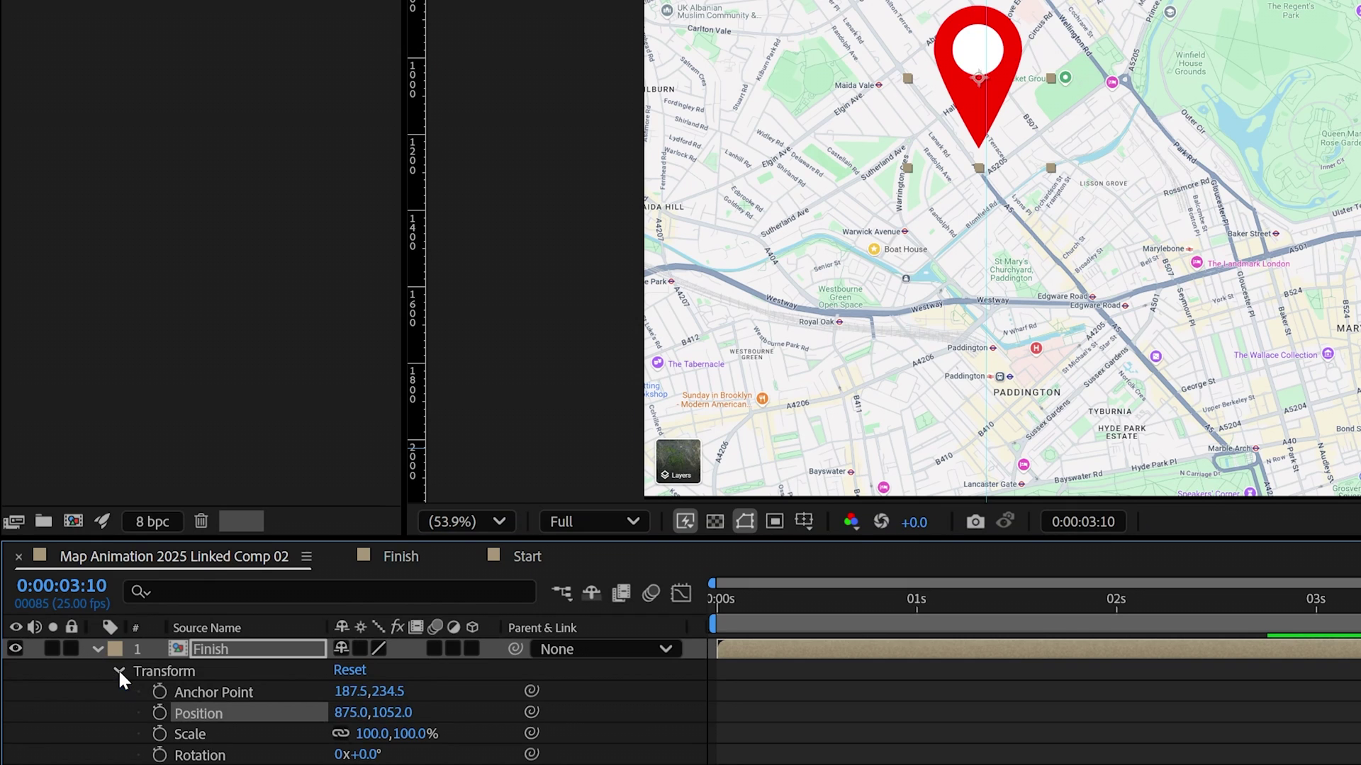
click(375, 734)
text(50)
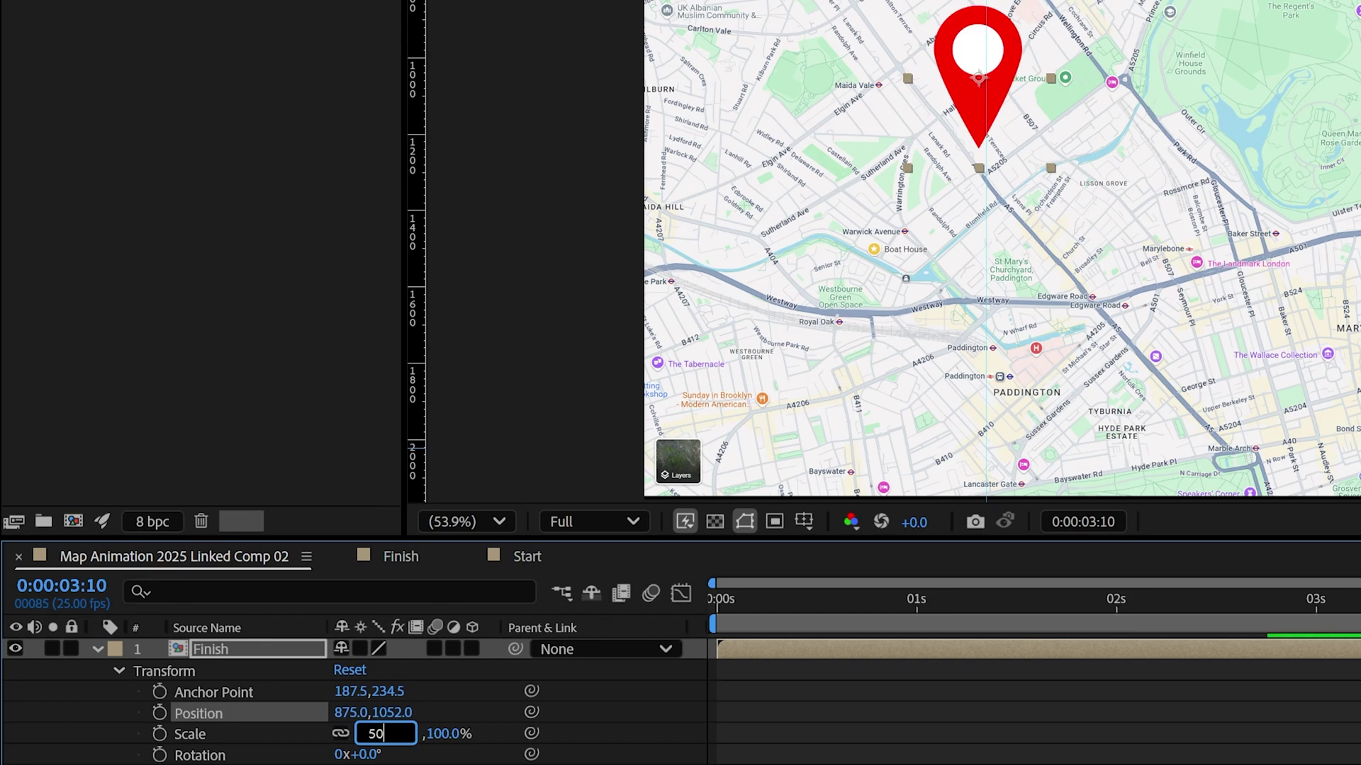
key(Return)
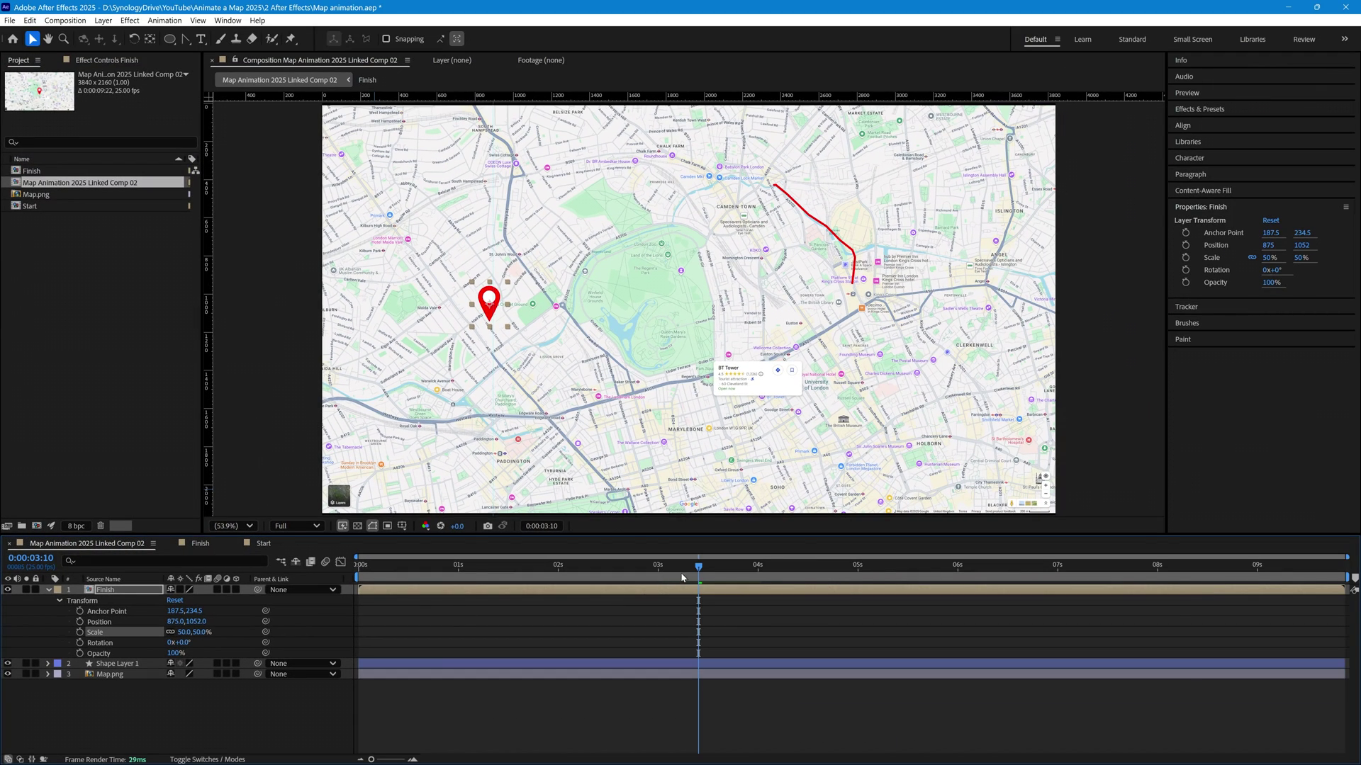
At 0:00:09:00, move the Finish pin so its tip sits on the end of the route line, at about 919.5, 1658.8.
drag(699, 568, 1259, 587)
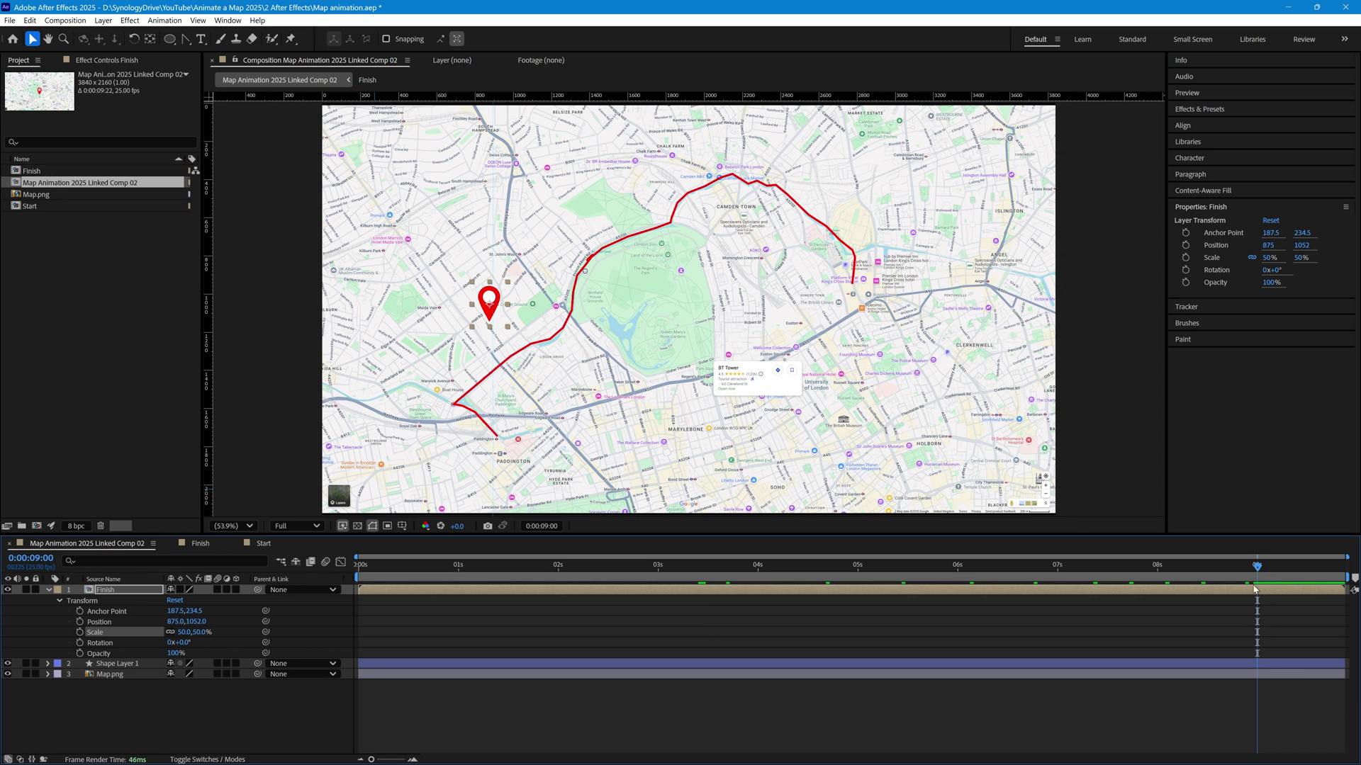
drag(492, 306, 480, 329)
drag(496, 399, 500, 418)
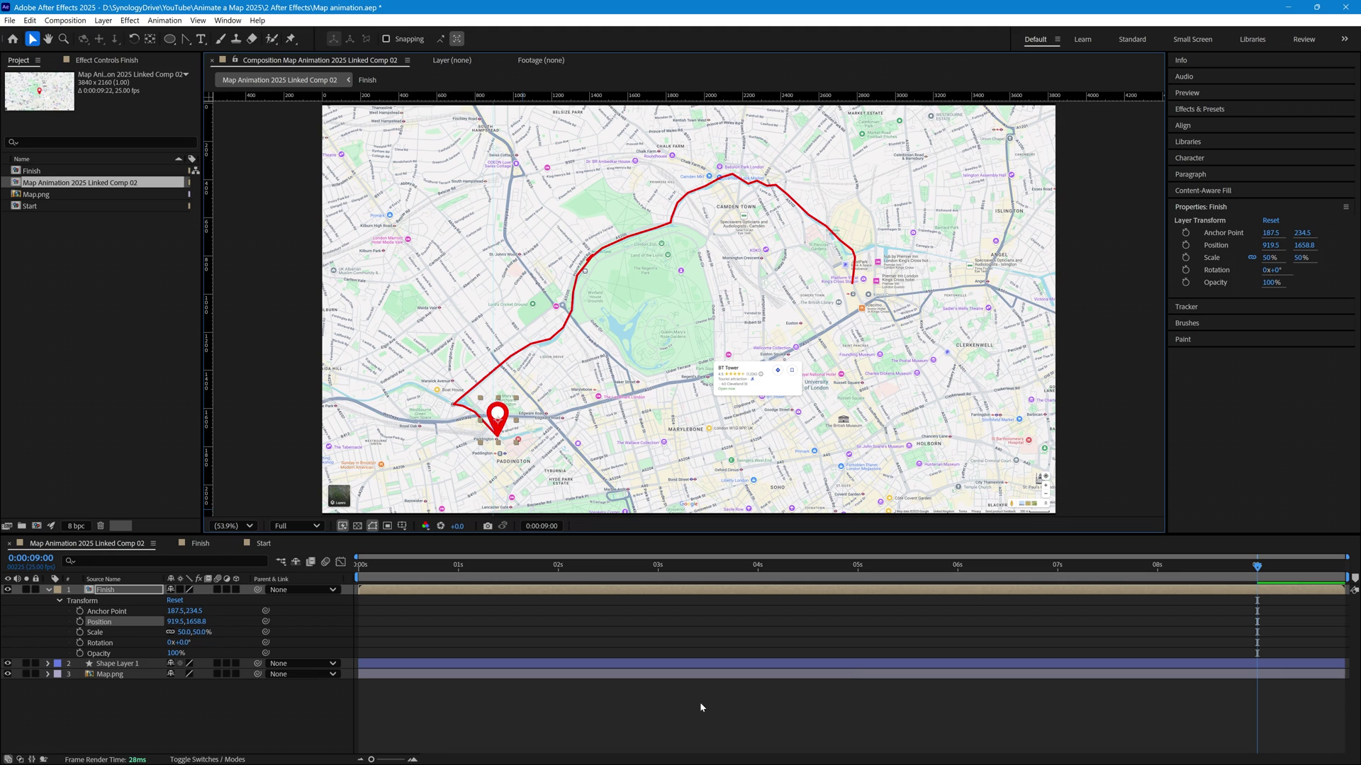
Keyframe the Finish layer's opacity at 100% at 0:00:09:00 and at 0% at 0:00:08:13 to fade the pin in.
click(79, 653)
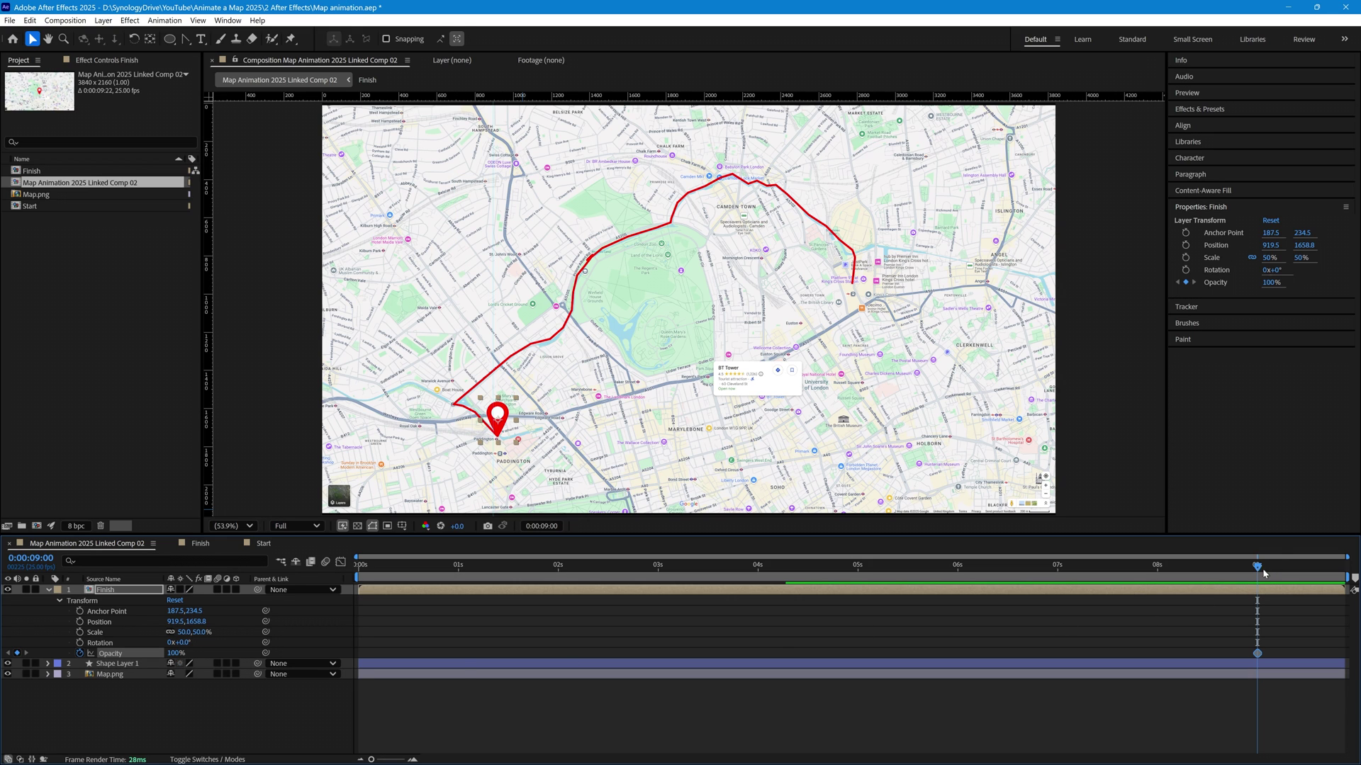
drag(1259, 567, 1208, 580)
drag(172, 652, 141, 653)
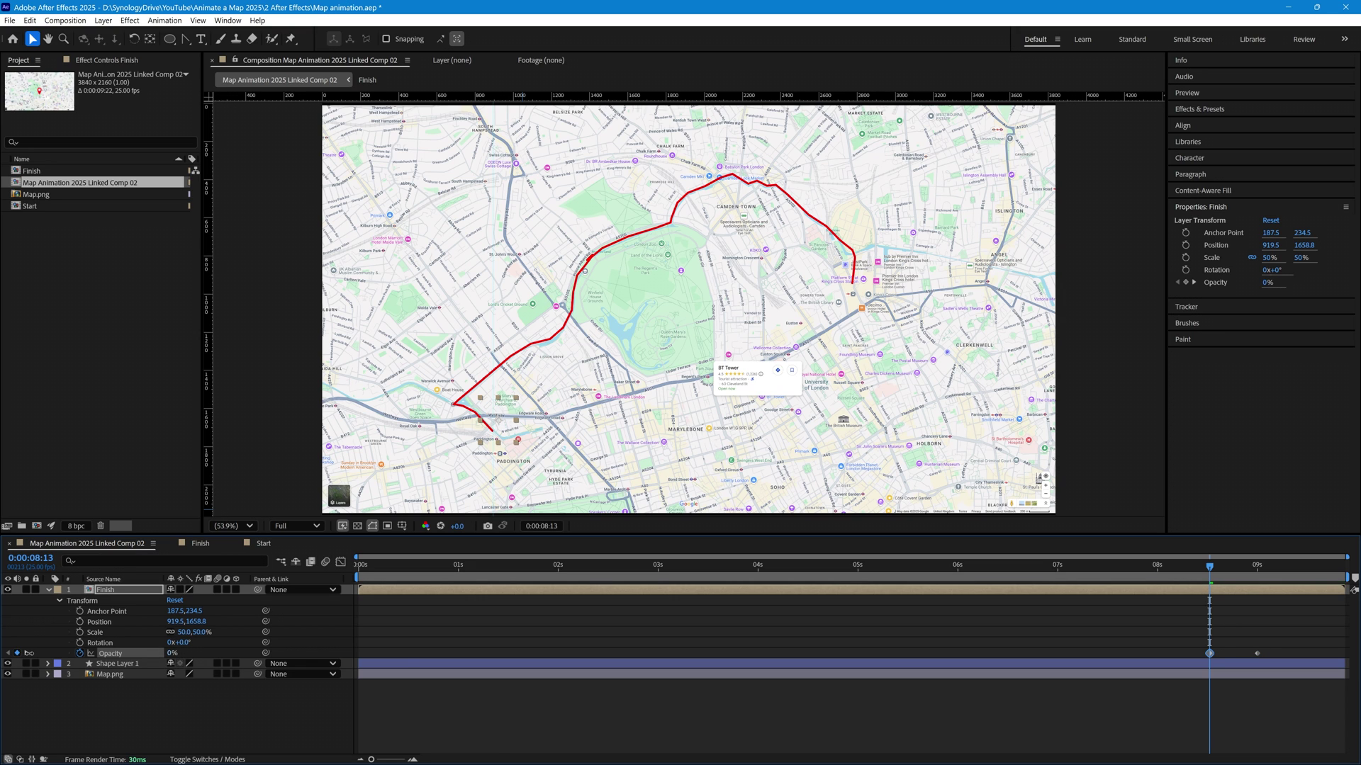
Preview the Finish pin's fade-in from about 0:00:07:16.
click(1123, 567)
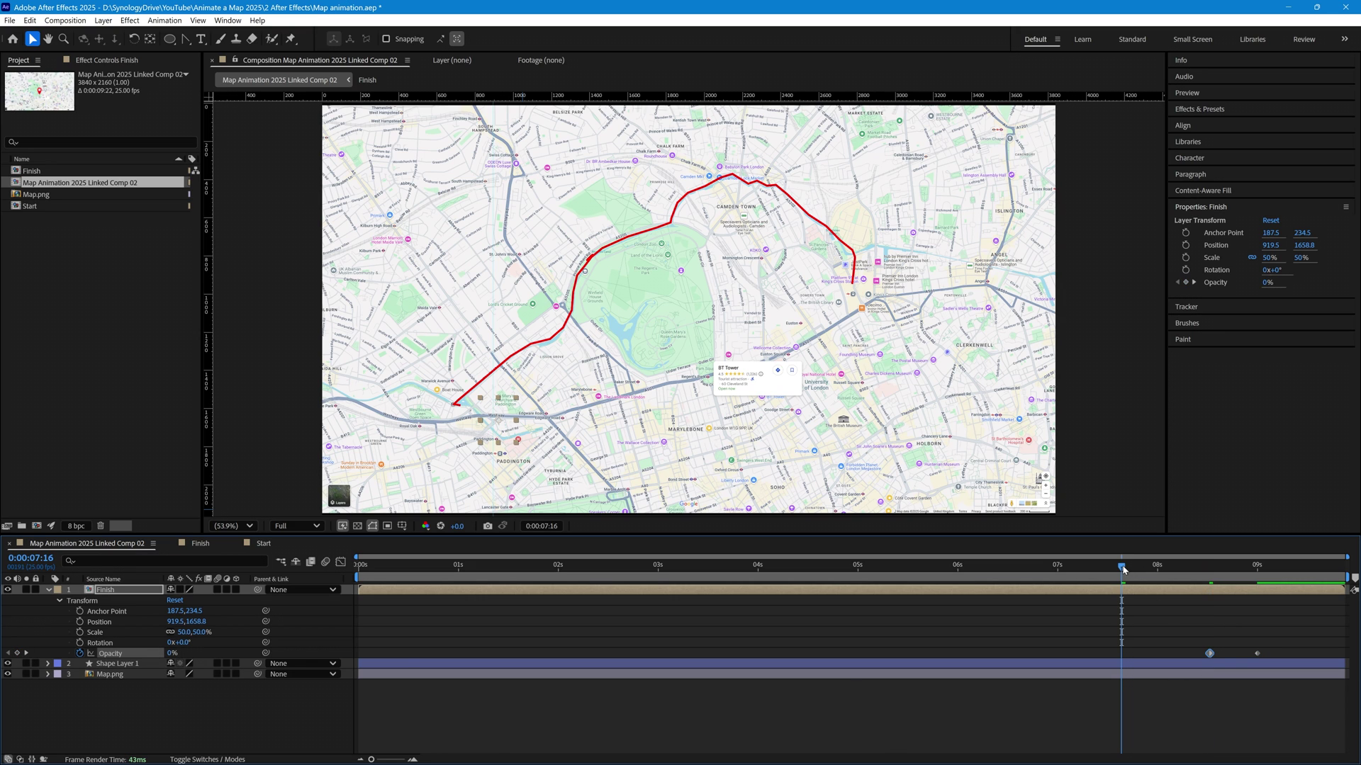
key(space)
key(space)
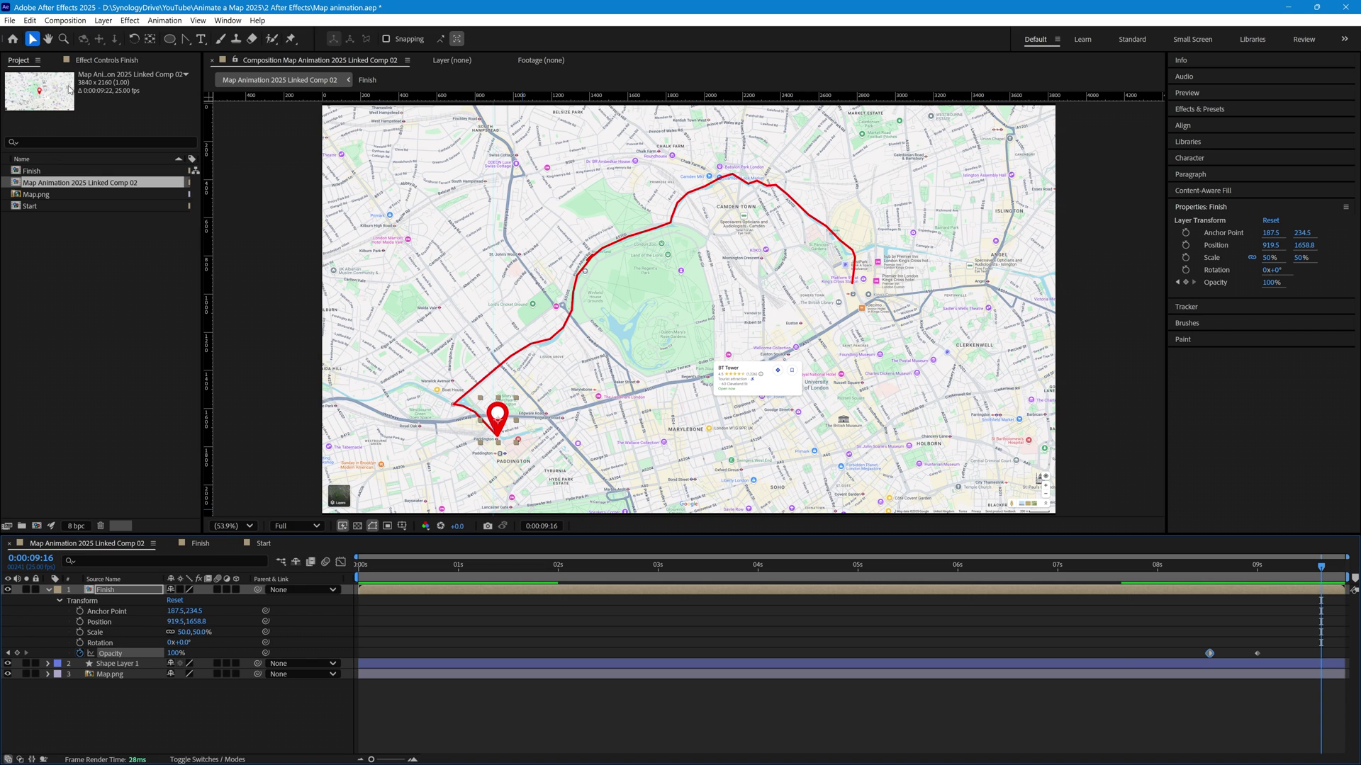
Add the Start composition to the map with its tip on the route's starting point, at about 2770.5, 768.2, and reveal its transform properties.
drag(17, 208, 853, 245)
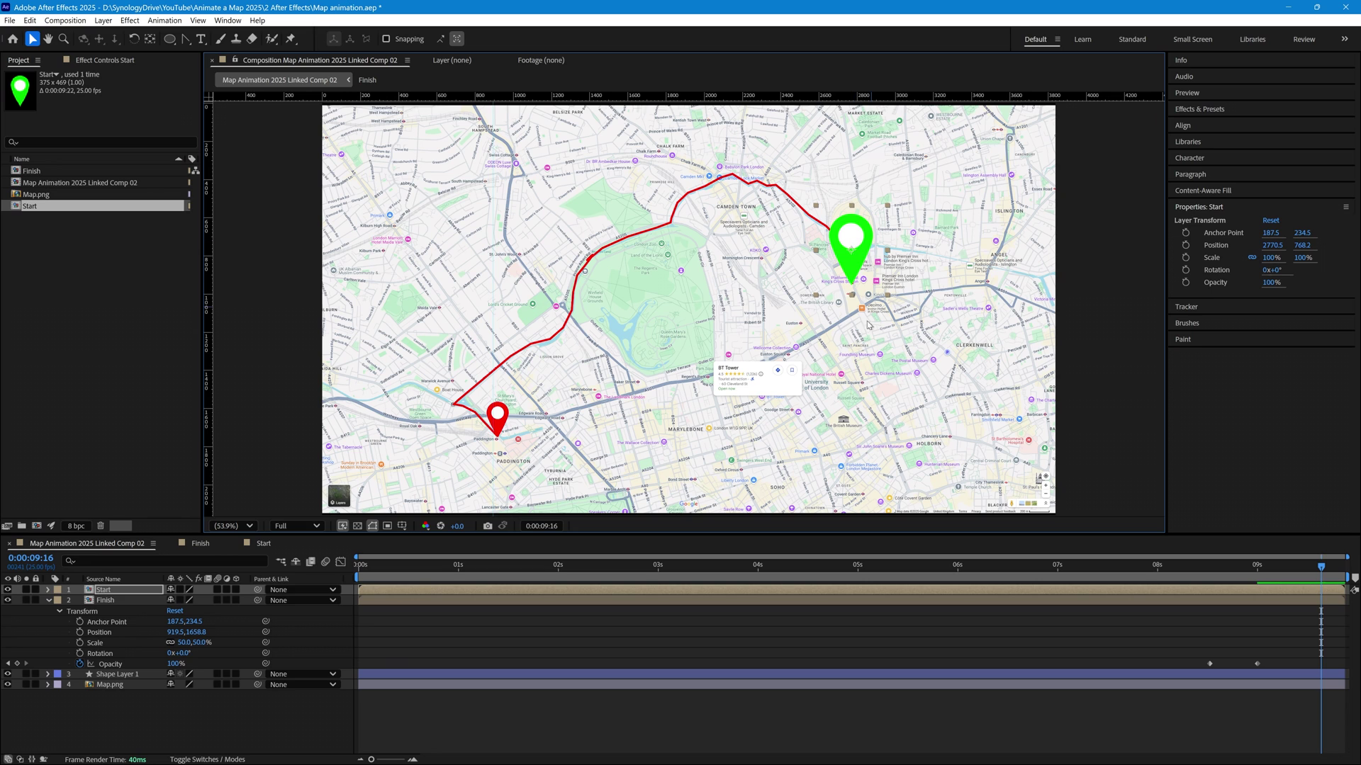
click(48, 589)
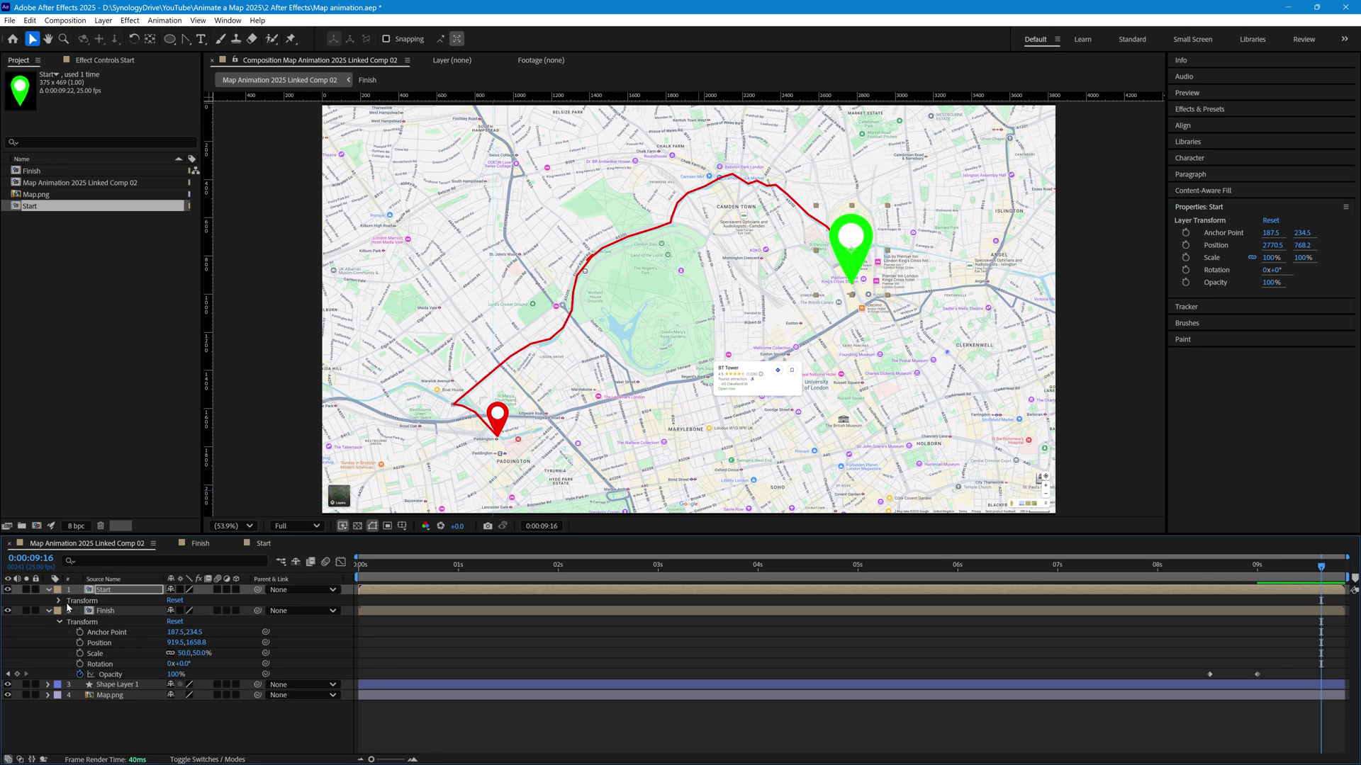
click(59, 601)
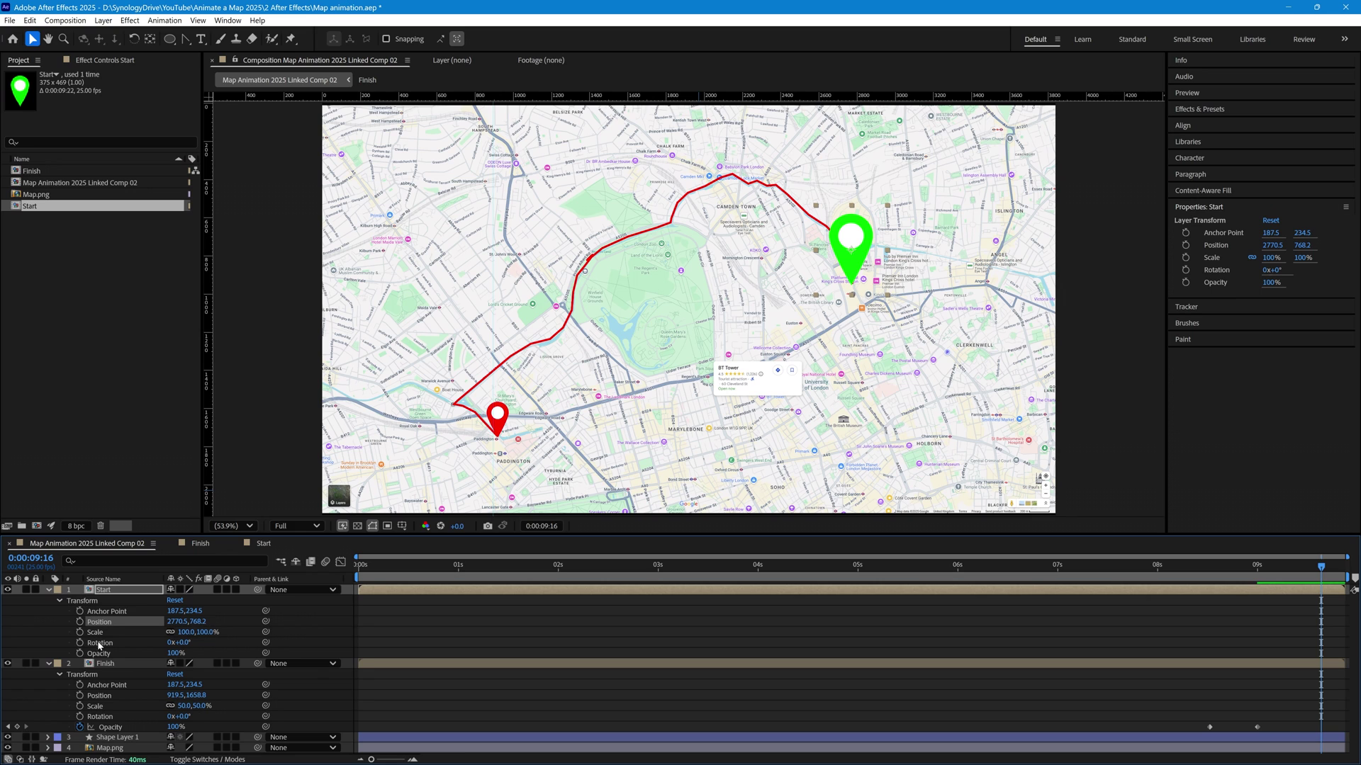
Scale the Start pin to 50% and move its tip back onto the route's starting point, at about 2777.9, 855.5.
click(188, 631)
text(50)
key(Return)
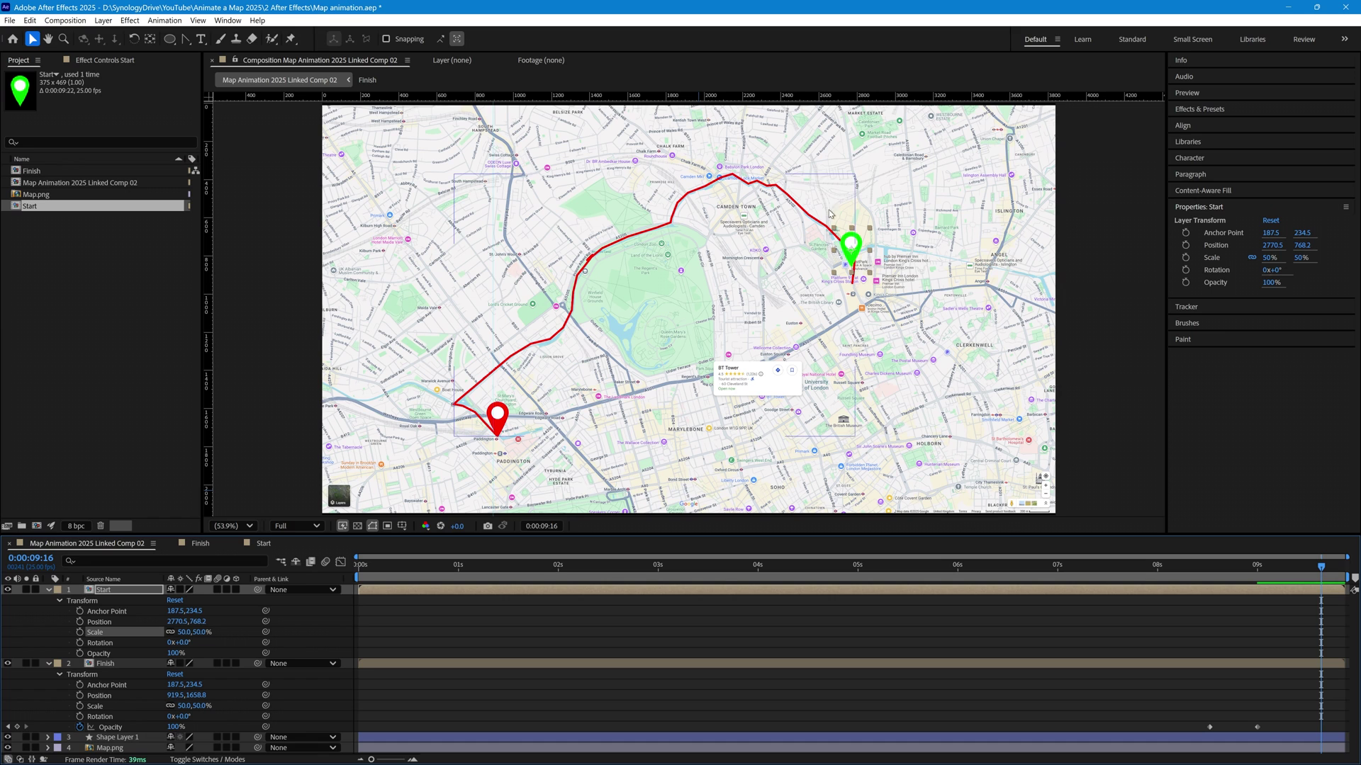
drag(853, 242, 852, 265)
Keyframe the Start layer's opacity at 0% at 0:00:00:00 and at 100% at 0:00:00:11 to fade the pin in.
drag(1321, 634, 326, 641)
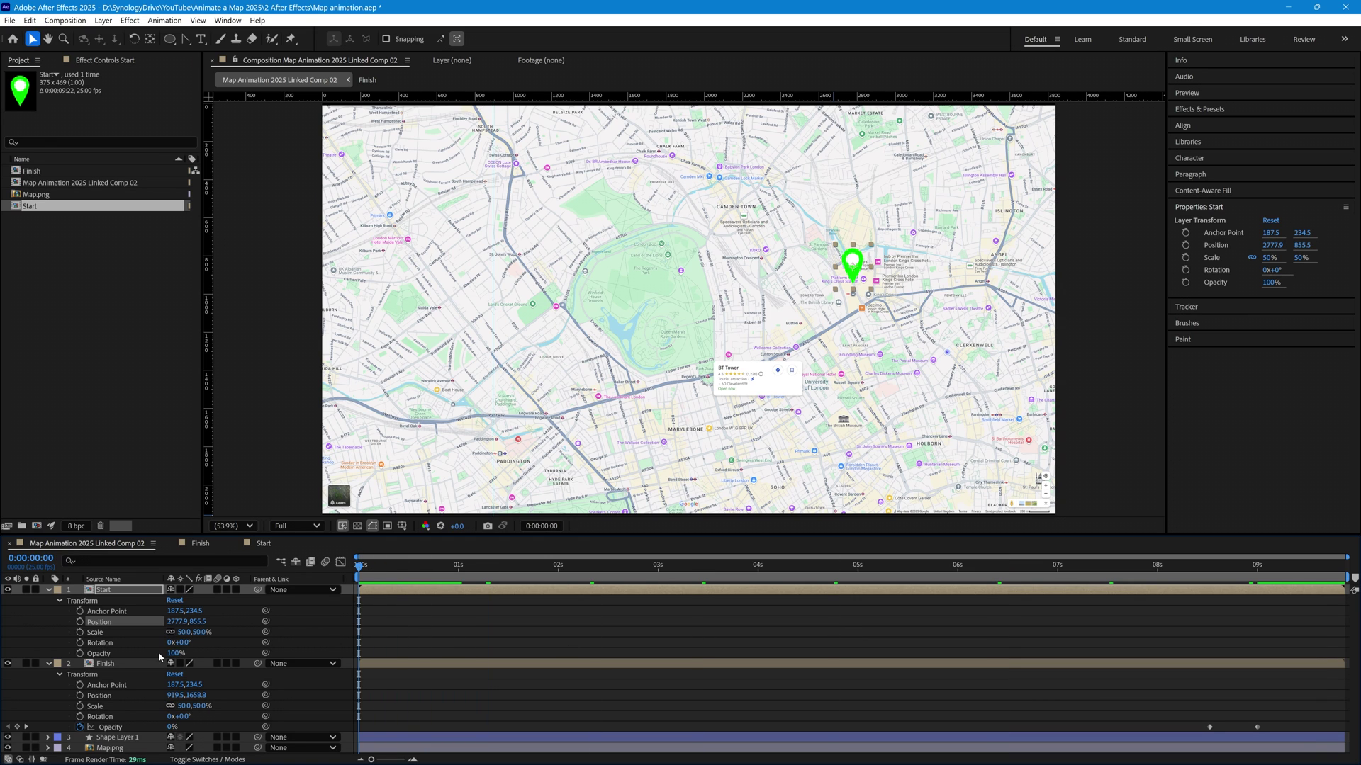
click(80, 653)
drag(173, 653, 63, 654)
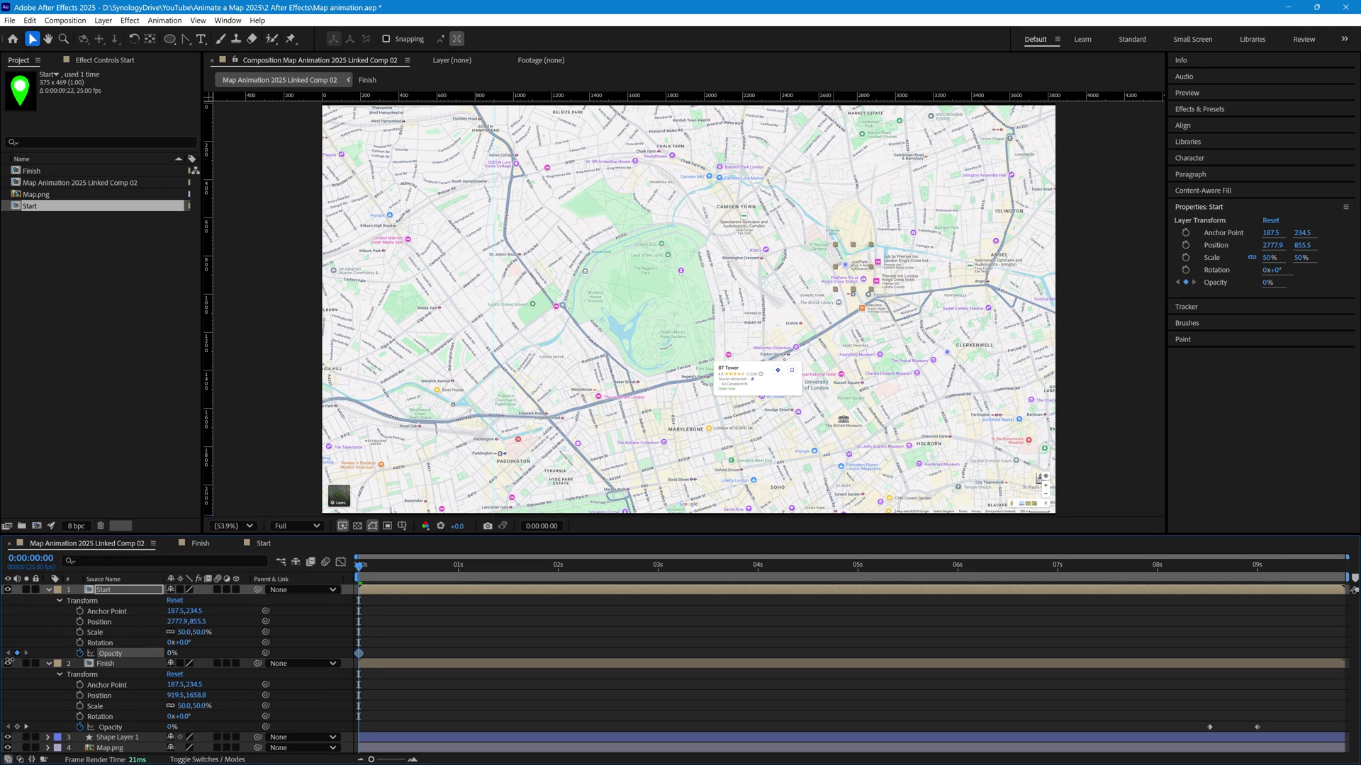
drag(361, 569, 405, 581)
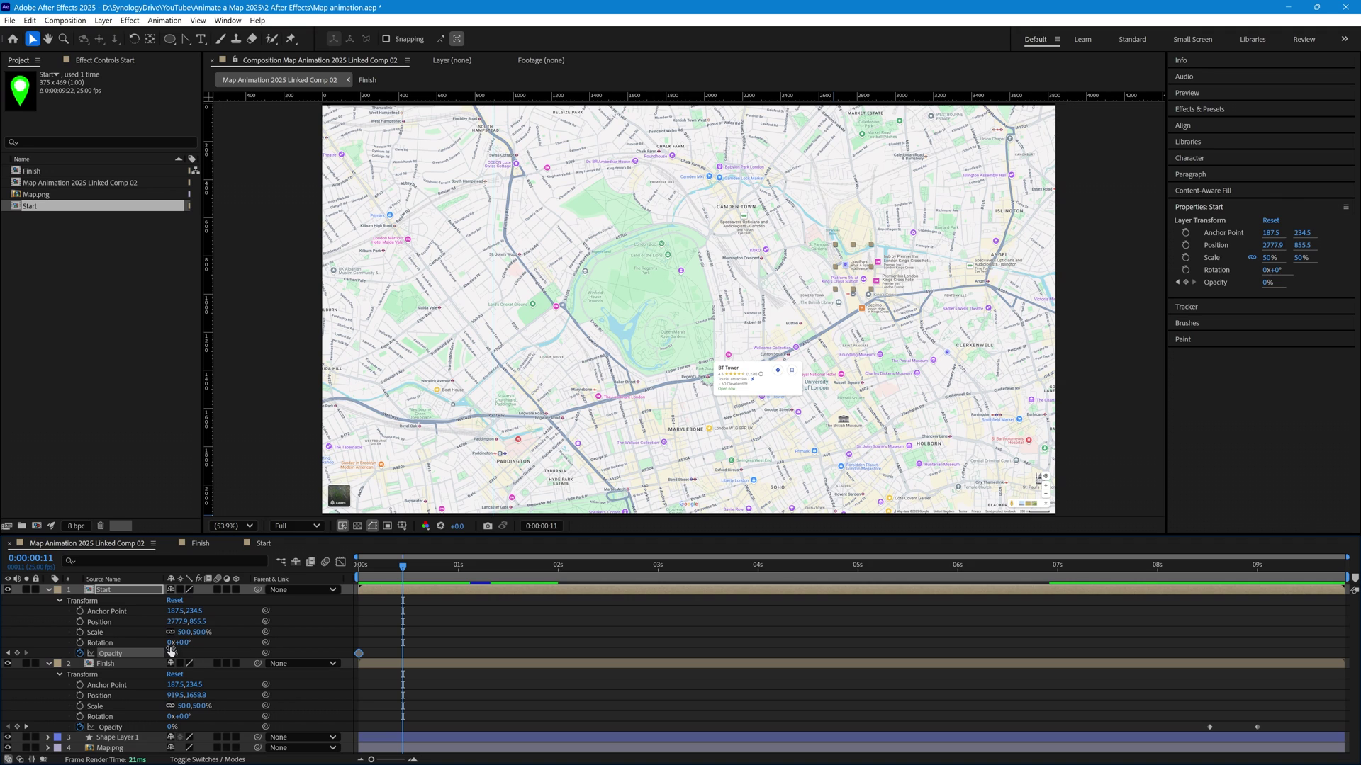
drag(172, 653, 303, 651)
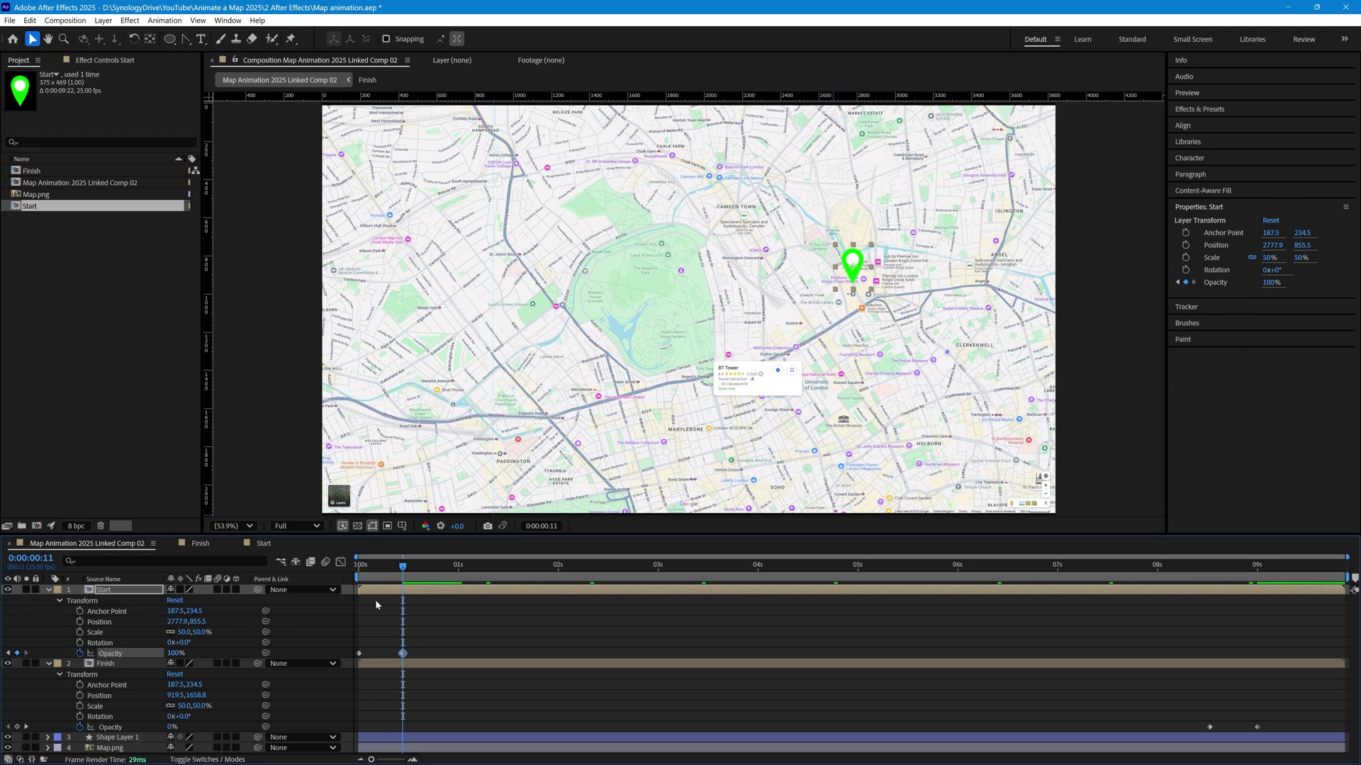
Preview the Start pin's fade-in and the beginning of the route animation from 0:00:00:00.
drag(404, 567, 356, 567)
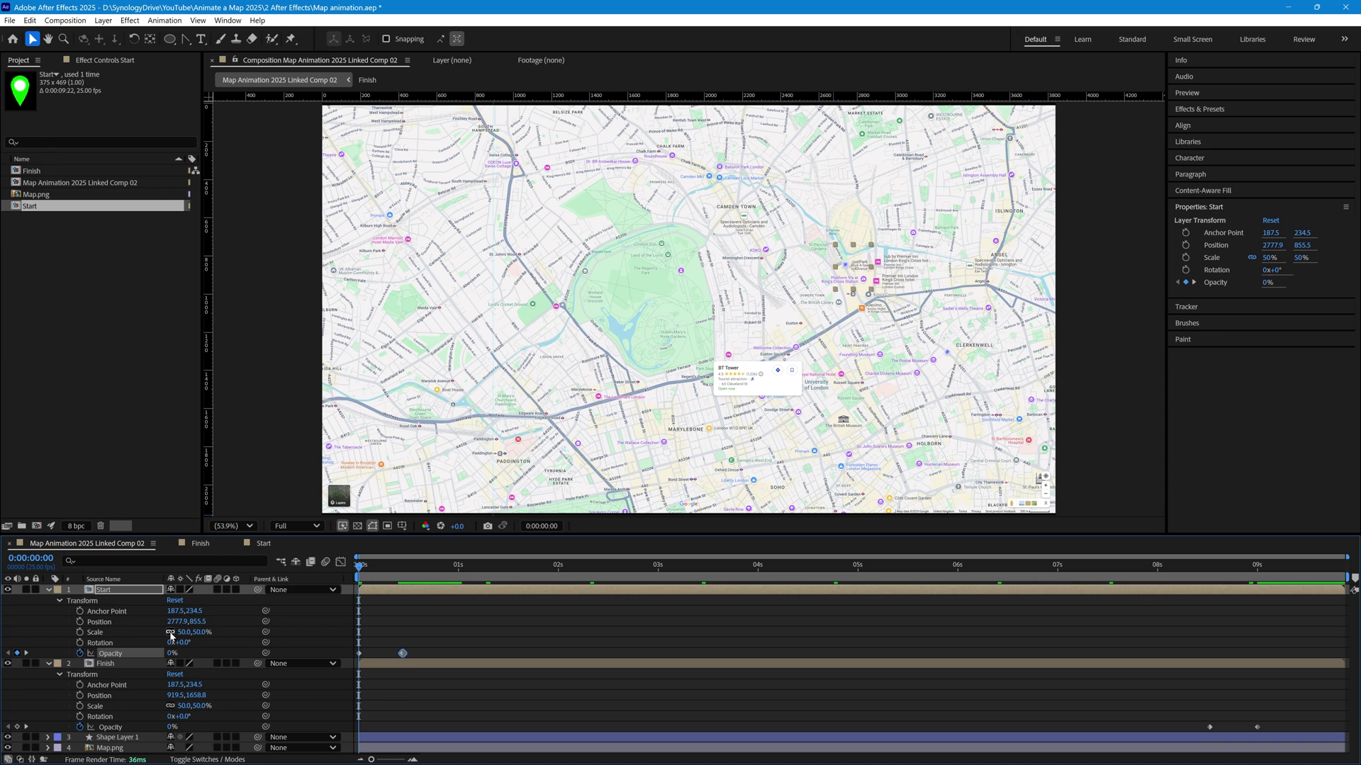
key(space)
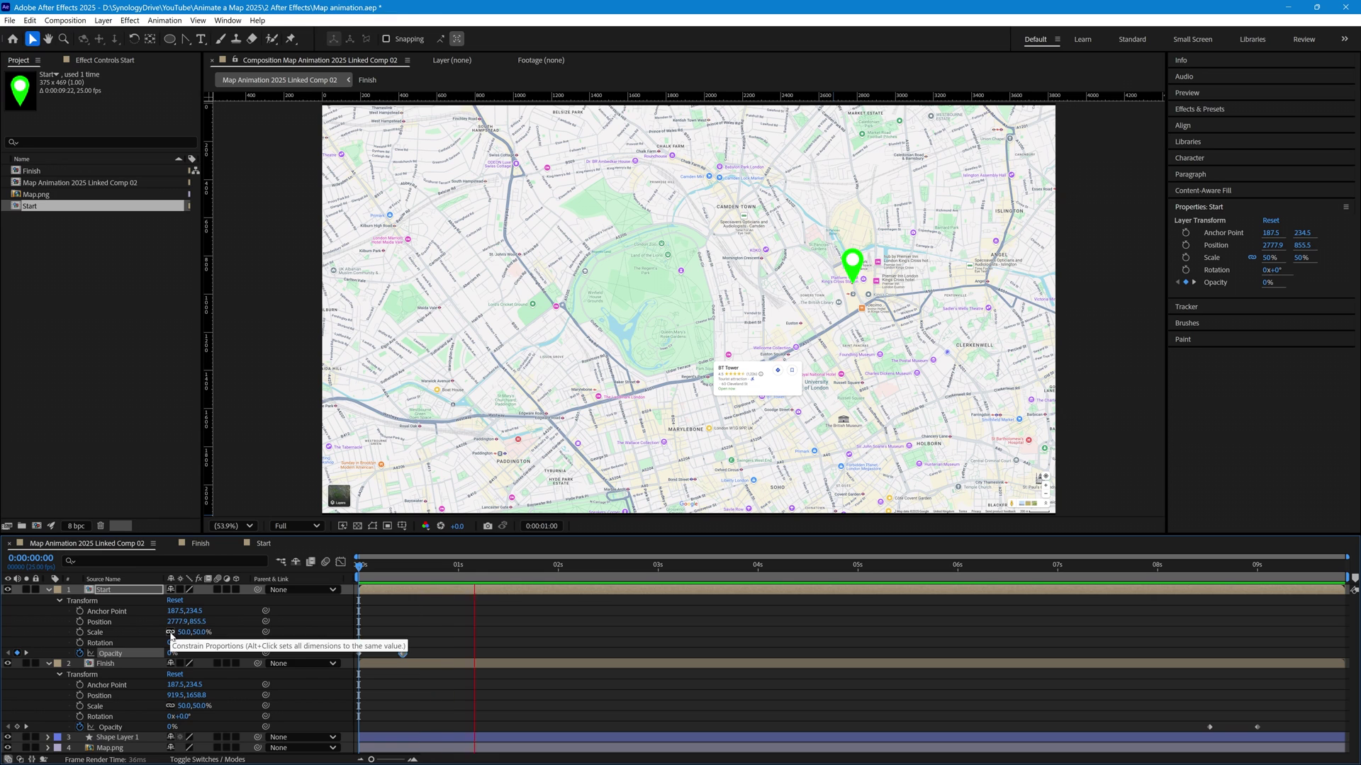
key(space)
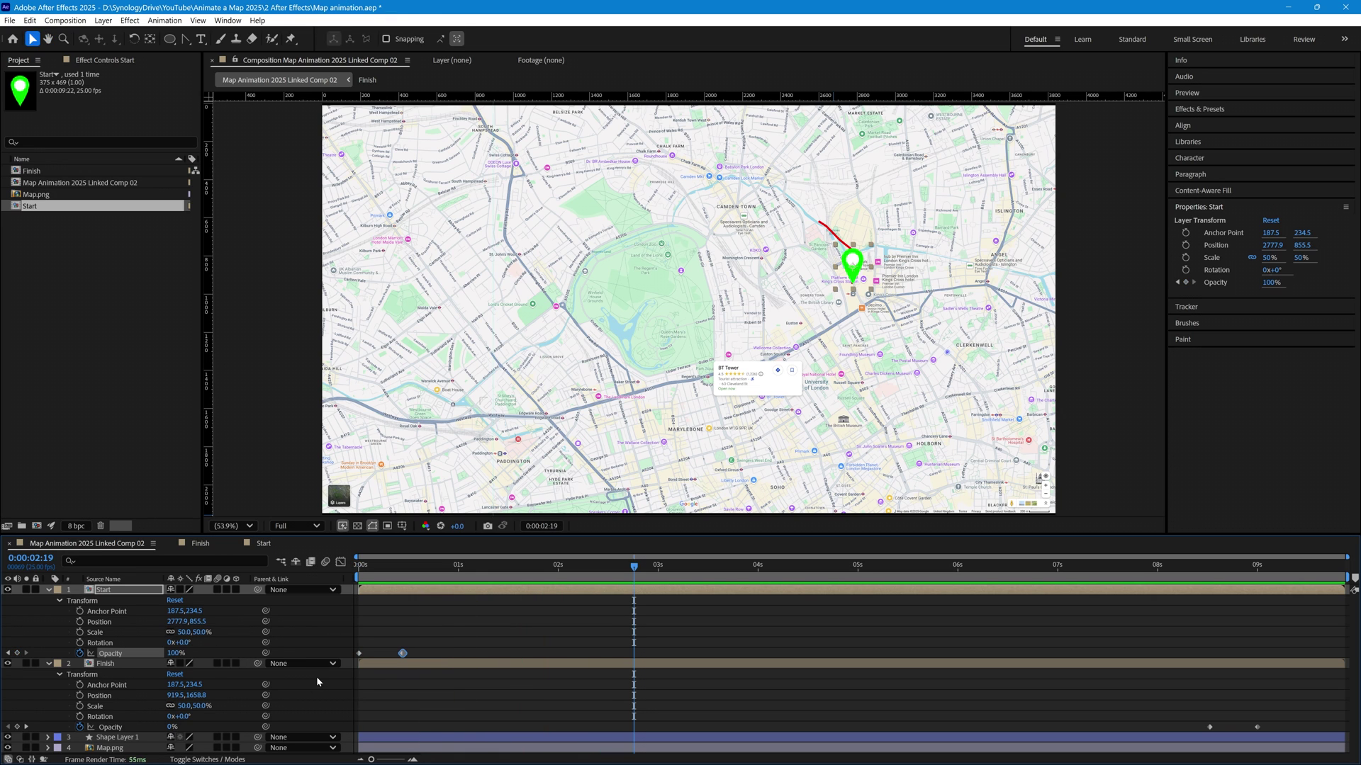
Save the After Effects project and switch to Premiere Pro.
click(10, 21)
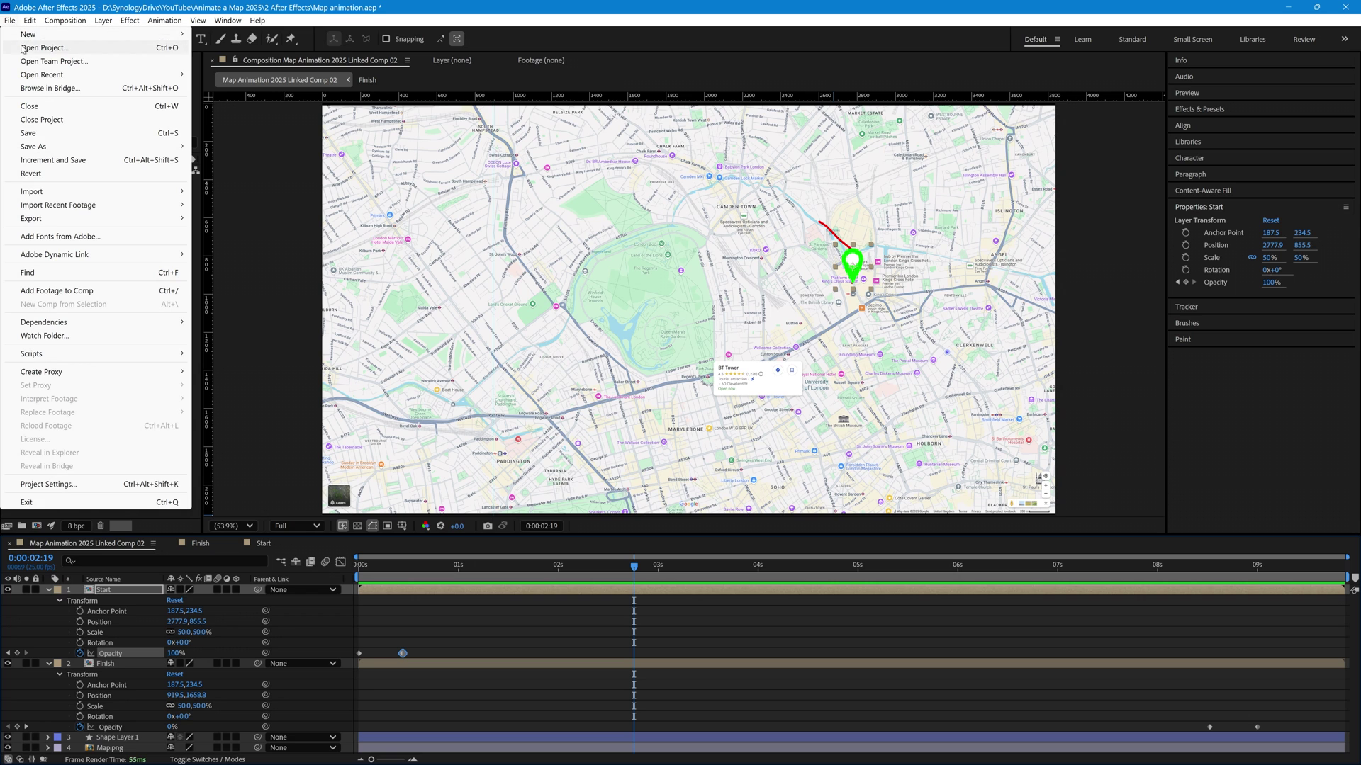
click(28, 134)
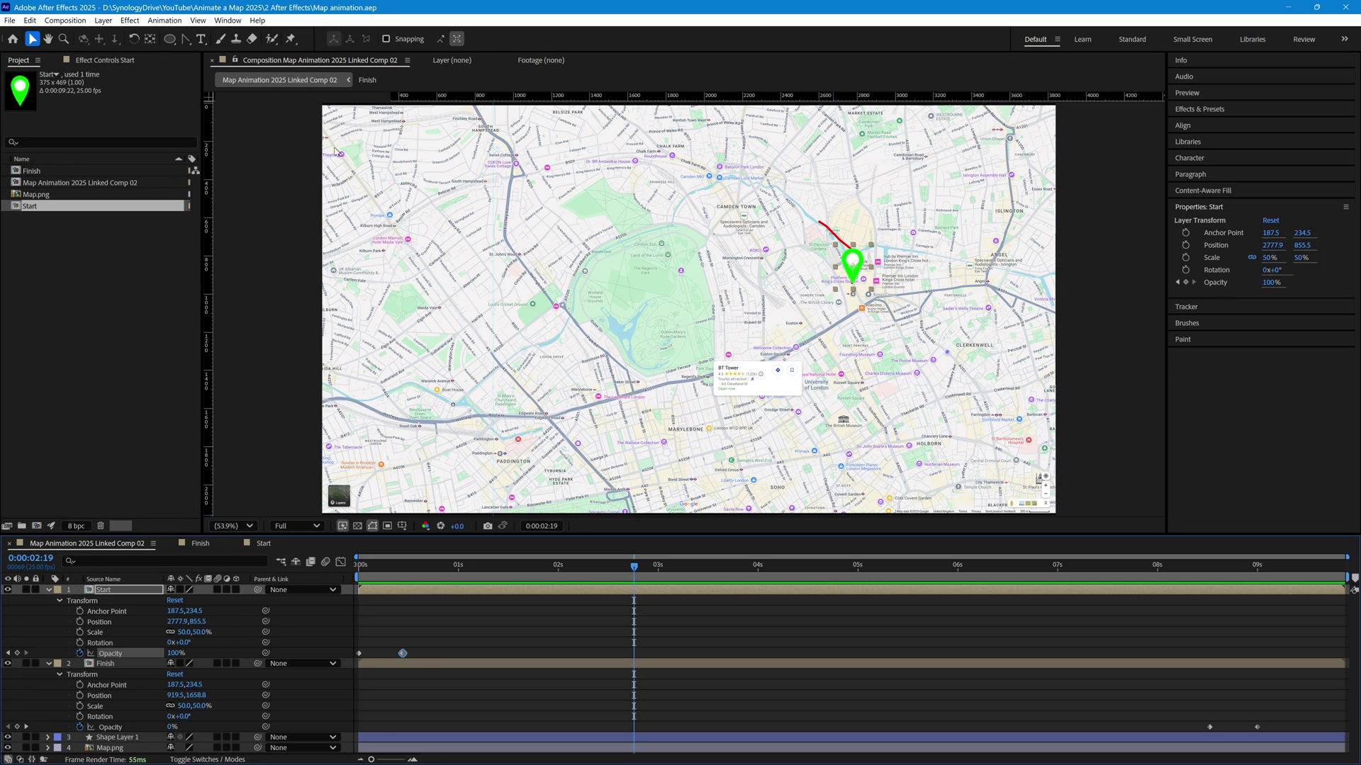
key(alt+Tab)
key(alt+Tab)
Play the linked map composition in the Map Animation sequence from the beginning and return the playhead to 00:00:00:00.
click(231, 493)
key(Home)
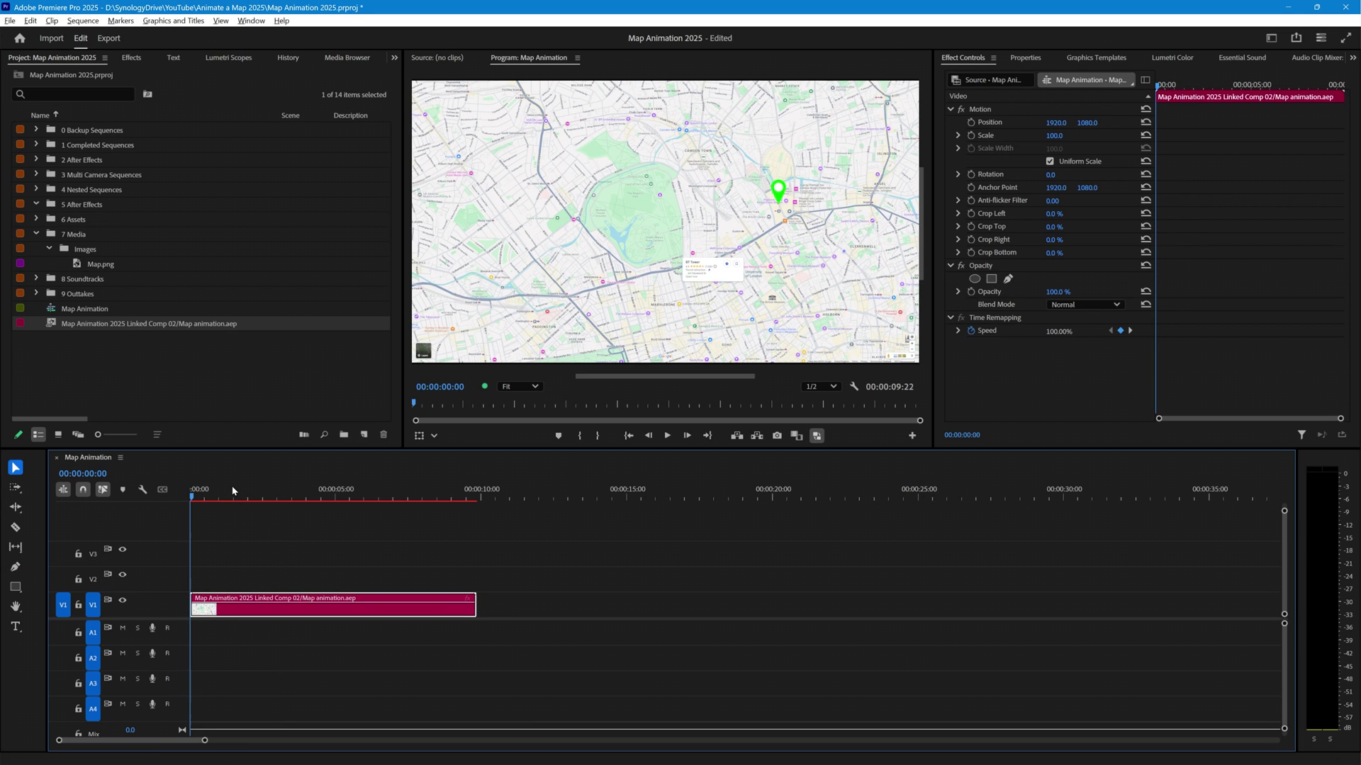
key(space)
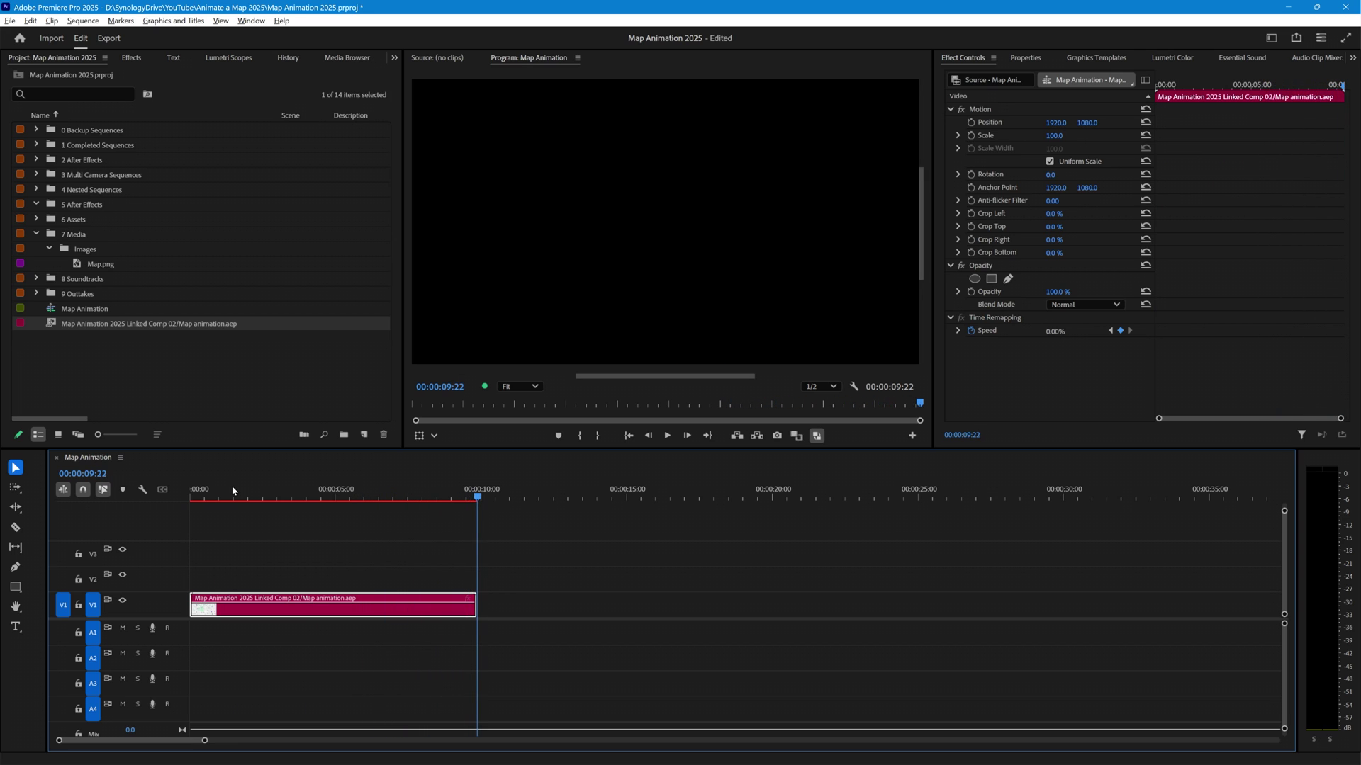
click(321, 495)
mouse_move(321, 496)
mouse_down()
mouse_move(384, 499)
mouse_move(270, 498)
mouse_move(449, 501)
mouse_move(170, 505)
mouse_up()
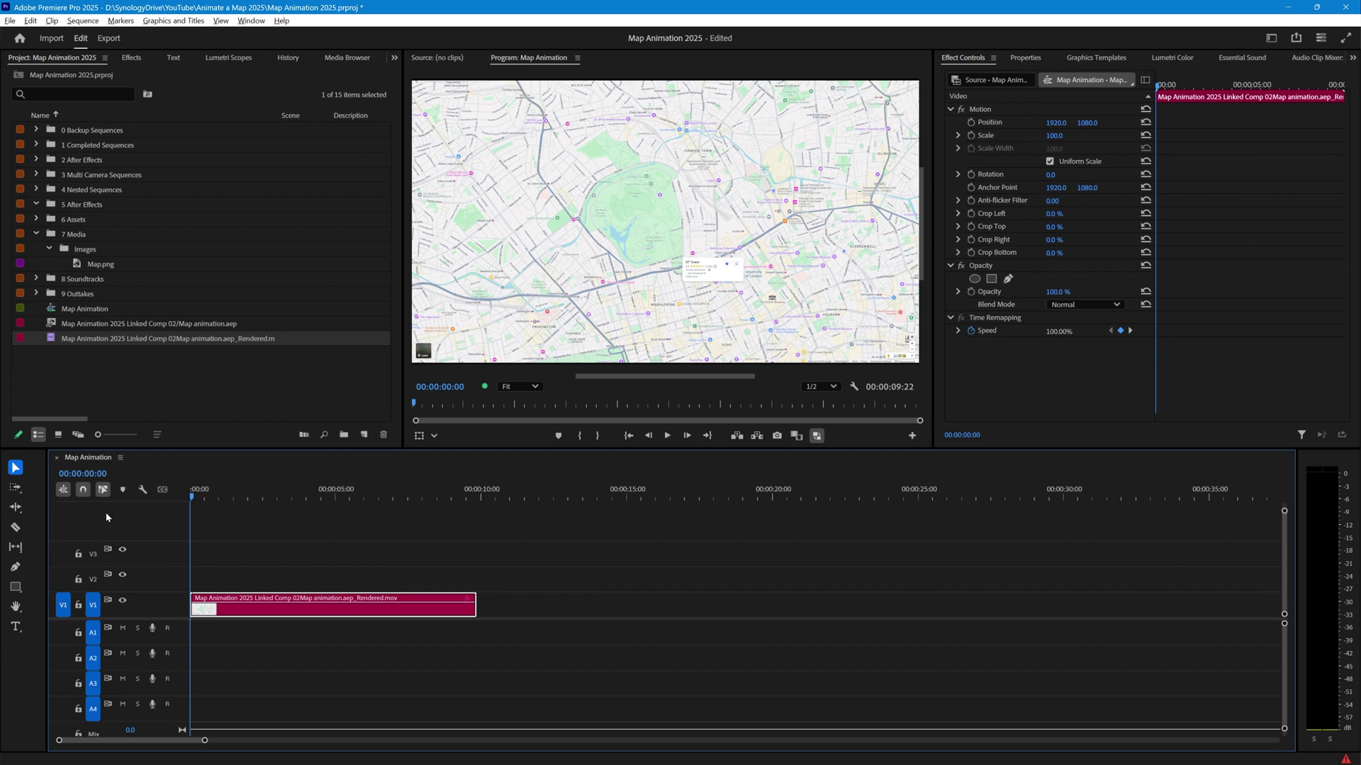